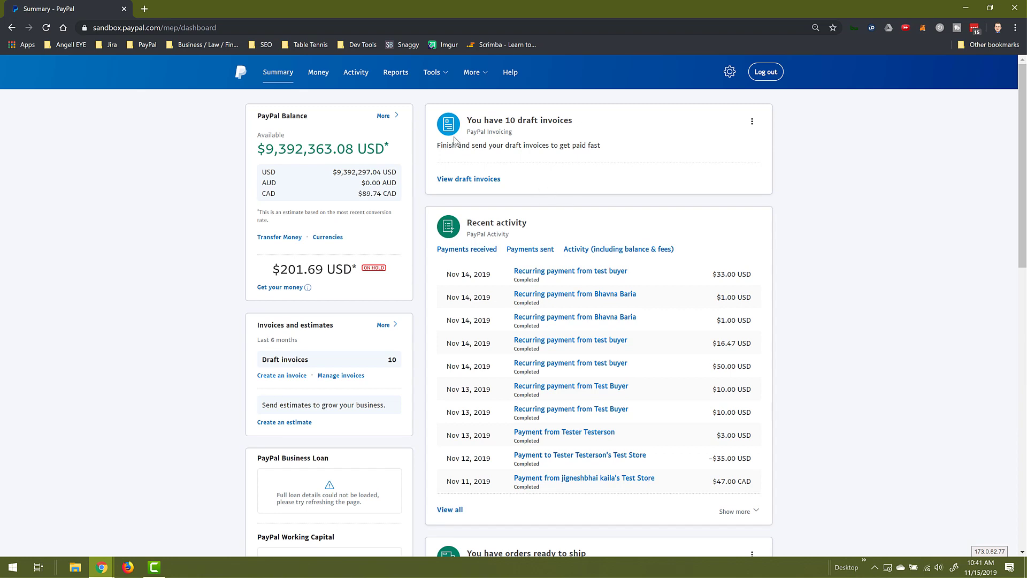
- Go from Money through Send or request money to the Pay for goods or services form
{"action": "left_click", "coordinate": [323, 80]}
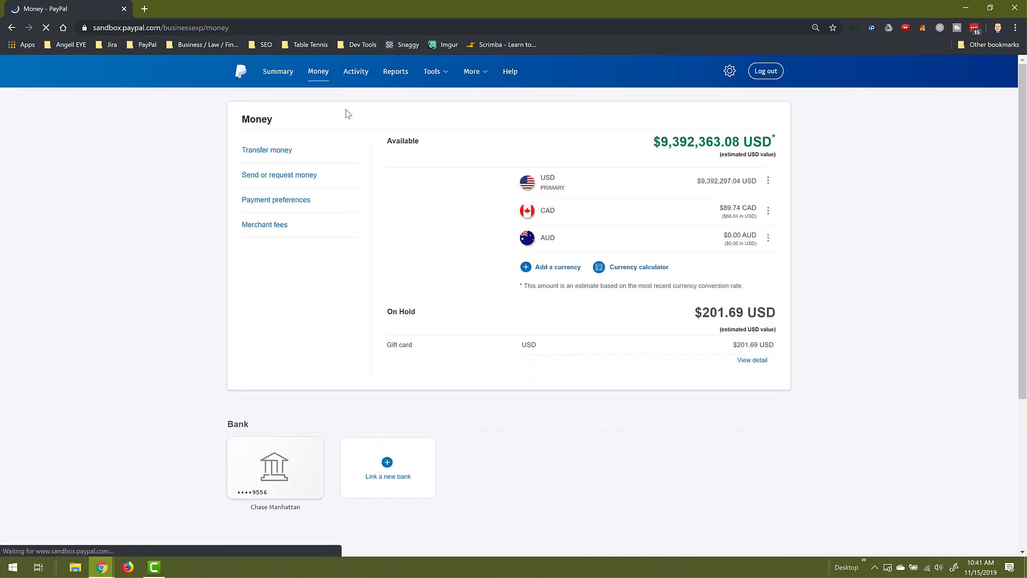
{"action": "left_click", "coordinate": [303, 181]}
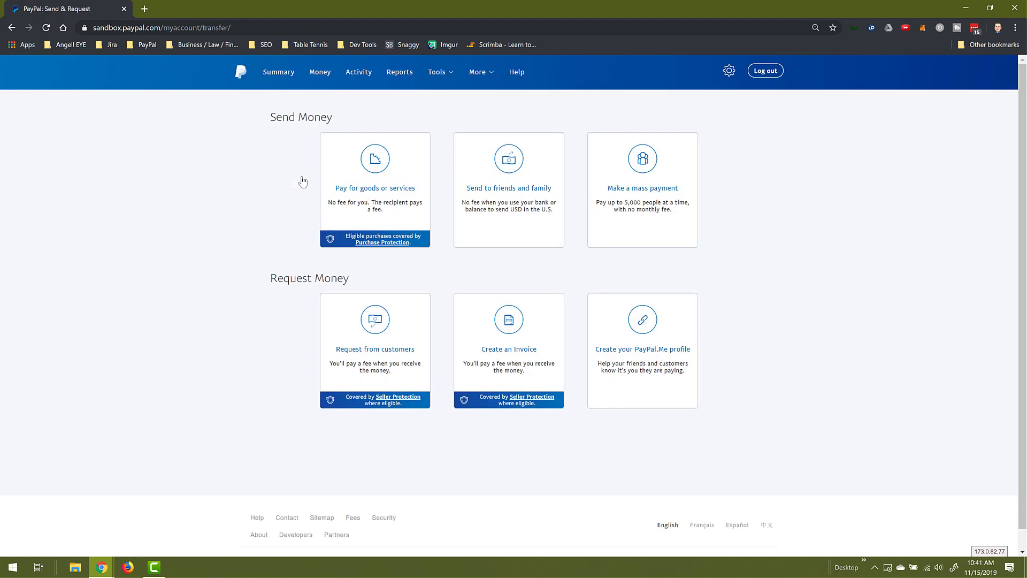
{"action": "left_click", "coordinate": [396, 191]}
- Address a $50.00 payment to the sandbox seller's e-mail with note 'Here is payment for my item'
{"action": "left_click", "coordinate": [411, 184]}
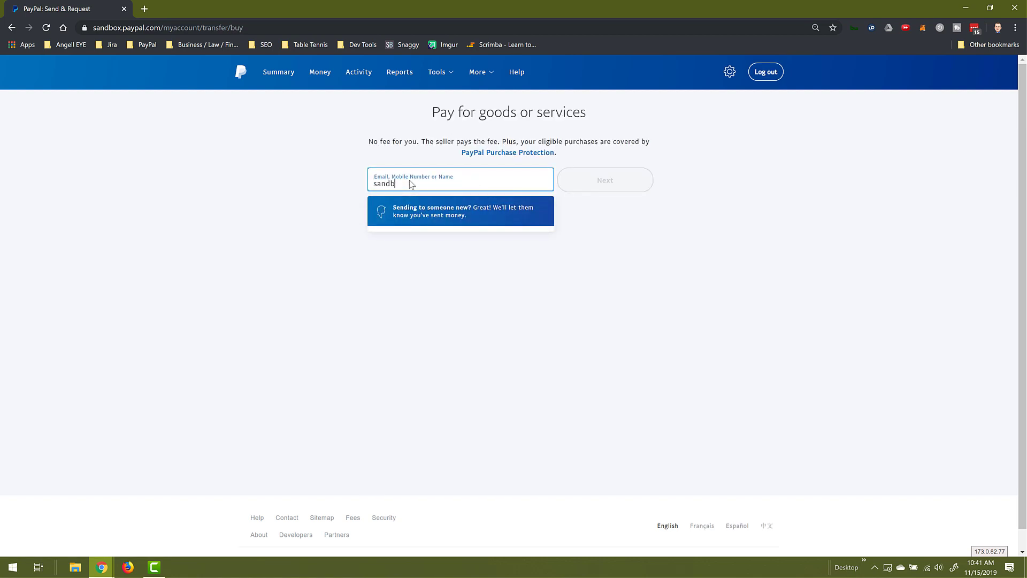
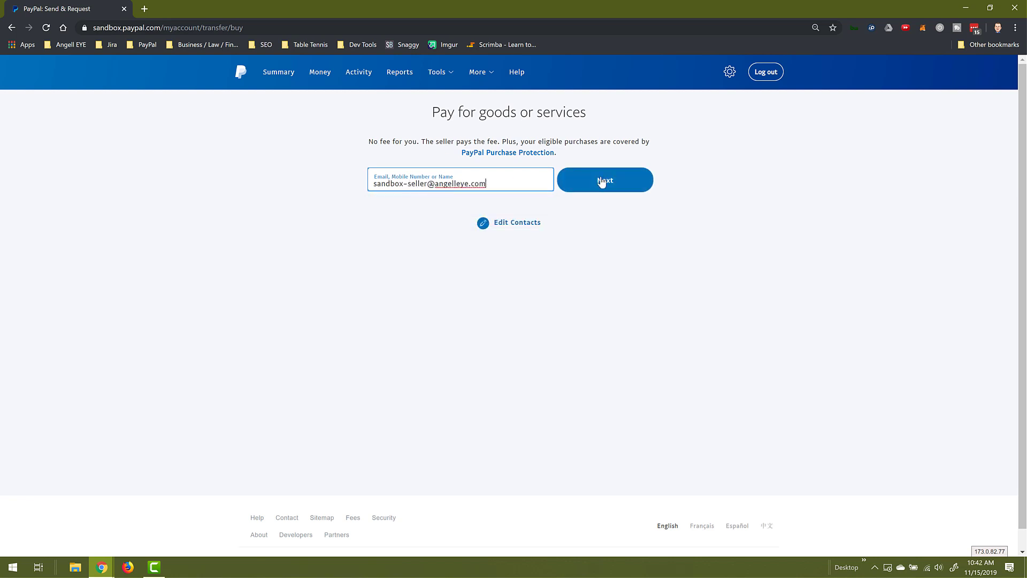
{"action": "left_click", "coordinate": [609, 184]}
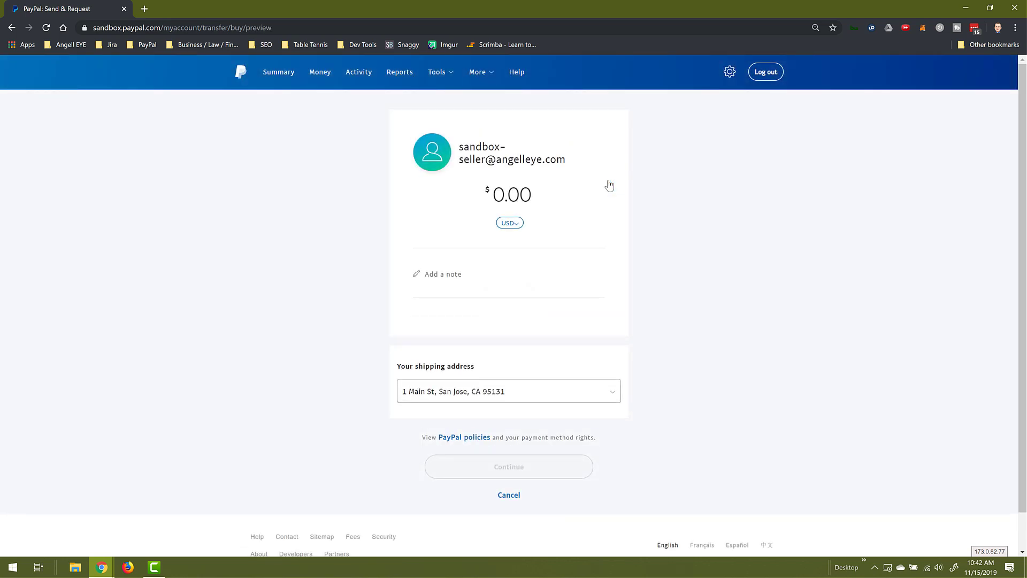
{"action": "type", "text": "5000"}
{"action": "key", "text": "Tab"}
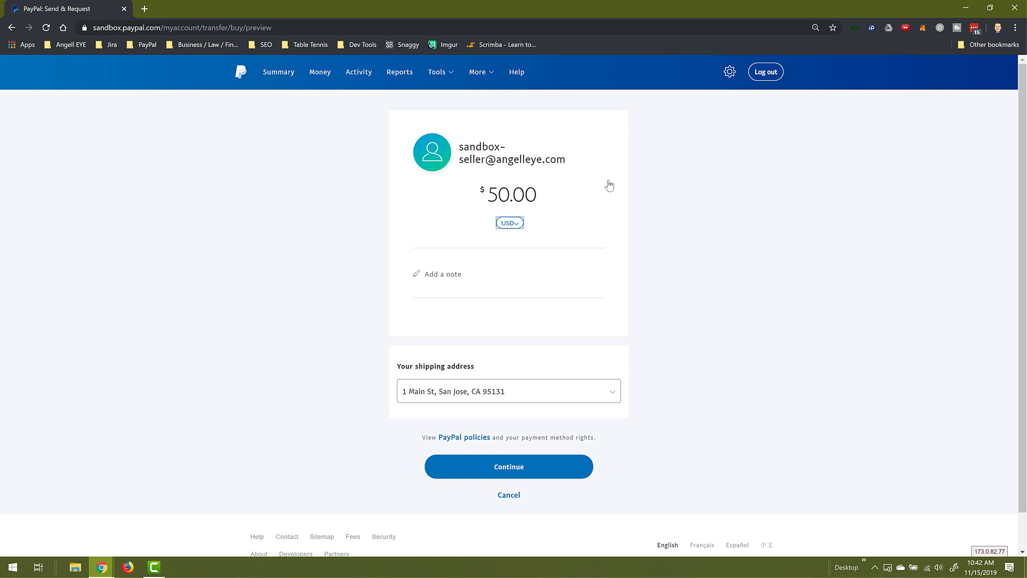
{"action": "key", "text": "Tab"}
{"action": "type", "text": "Here is payment for my  item!"}
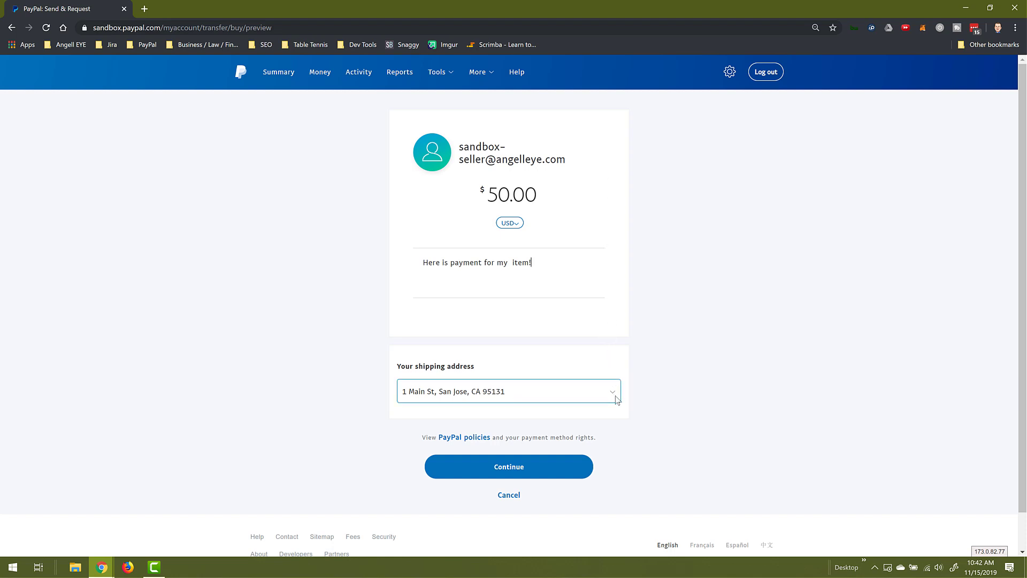
- Keep the existing shipping address and continue to the funding choice
{"action": "left_click", "coordinate": [616, 398]}
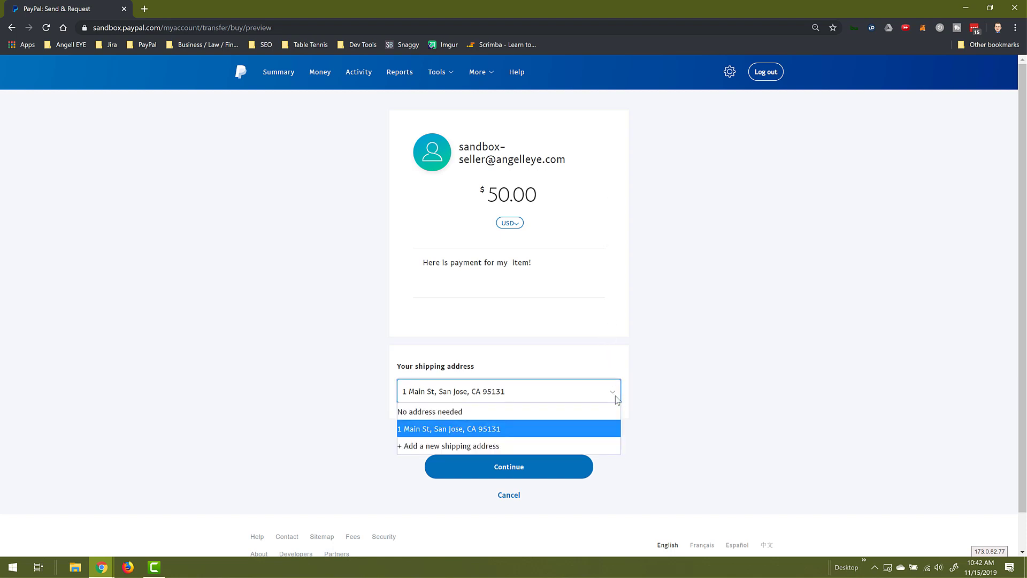
{"action": "left_click", "coordinate": [608, 429]}
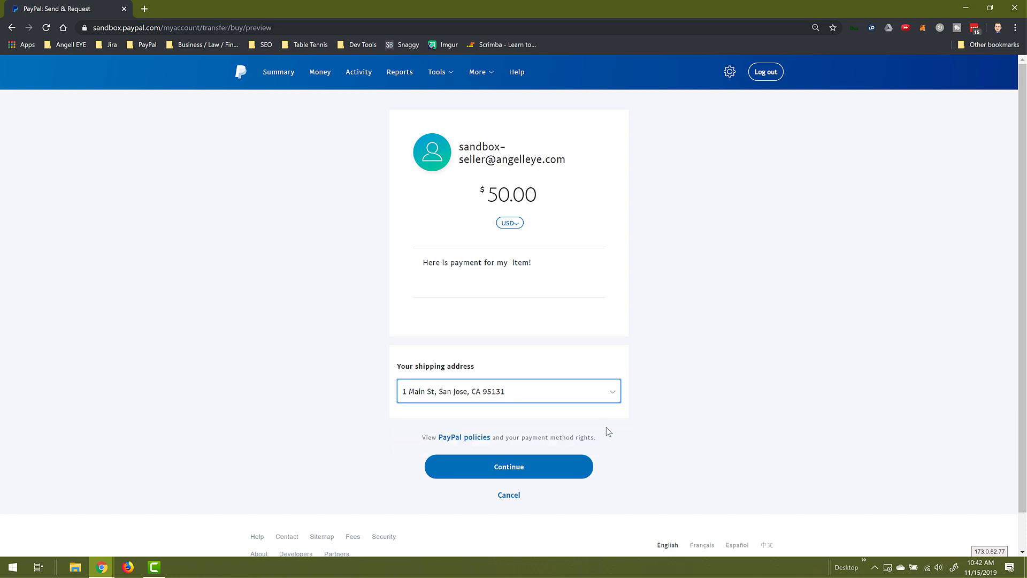
{"action": "left_click", "coordinate": [532, 474]}
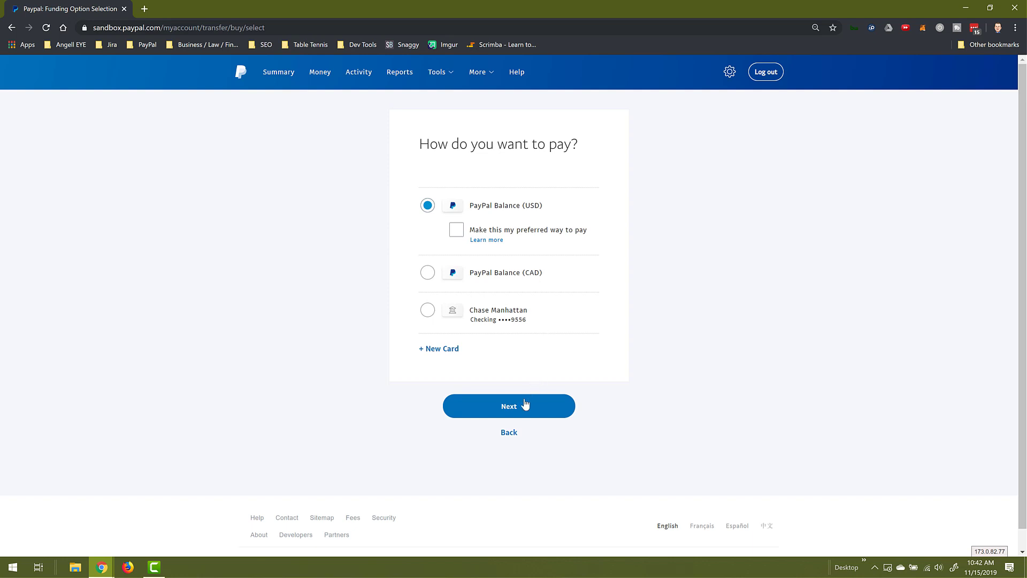
- Pay the $50.00 from the PayPal Balance (USD) and send it
{"action": "left_click", "coordinate": [523, 407]}
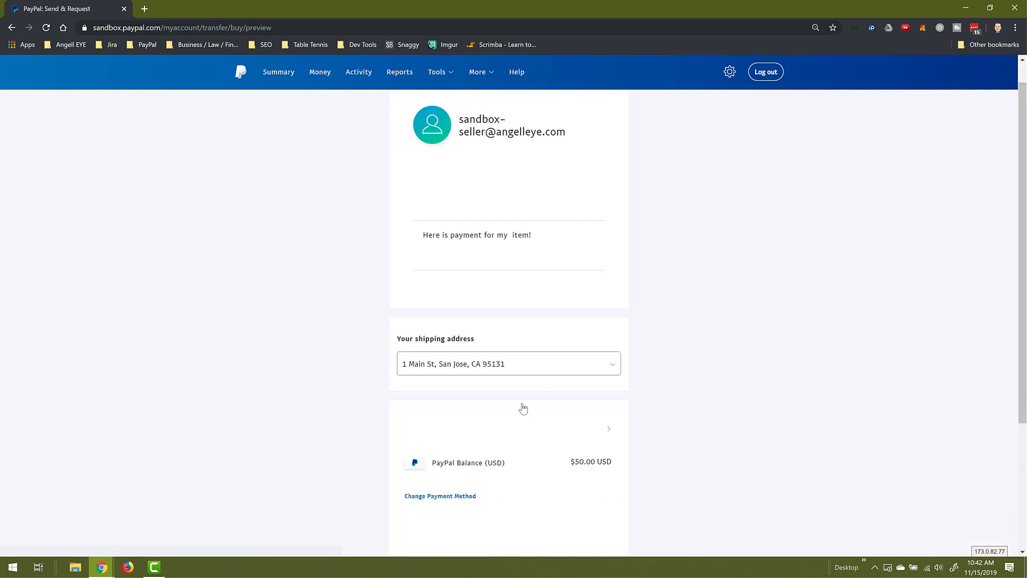
{"action": "scroll", "coordinate": [523, 408], "scroll_direction": "down", "scroll_amount": 3}
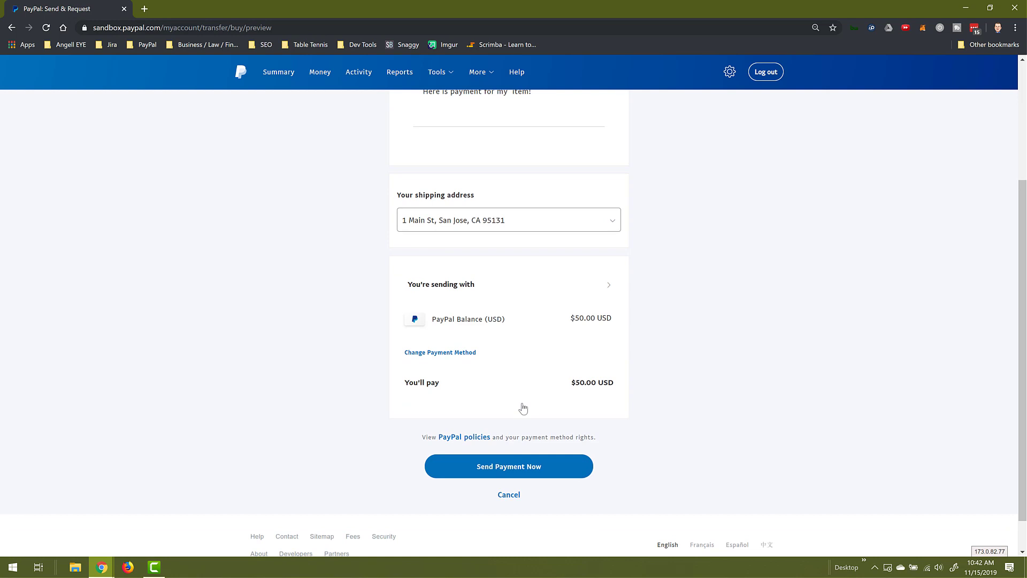
{"action": "left_click", "coordinate": [528, 469]}
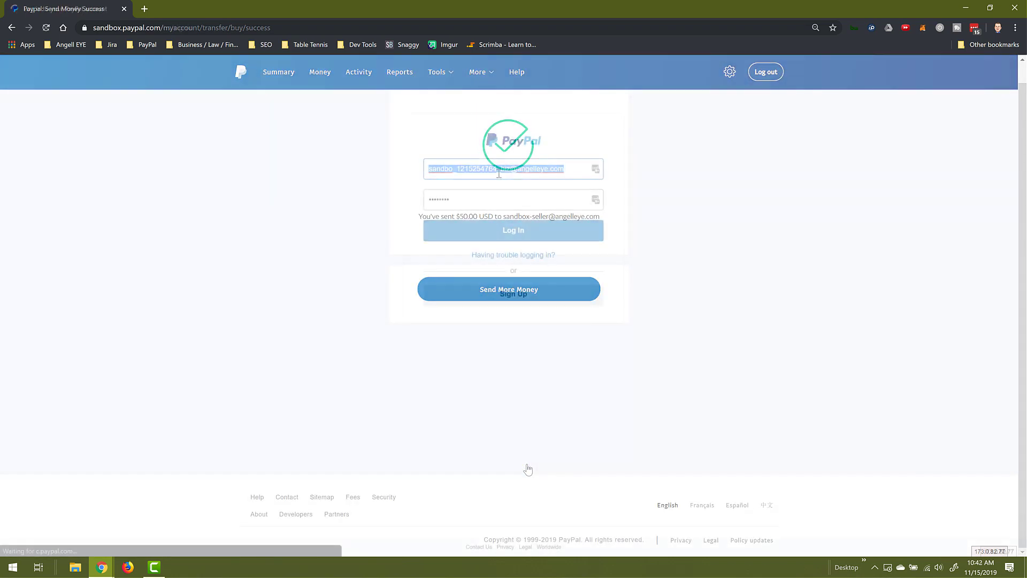
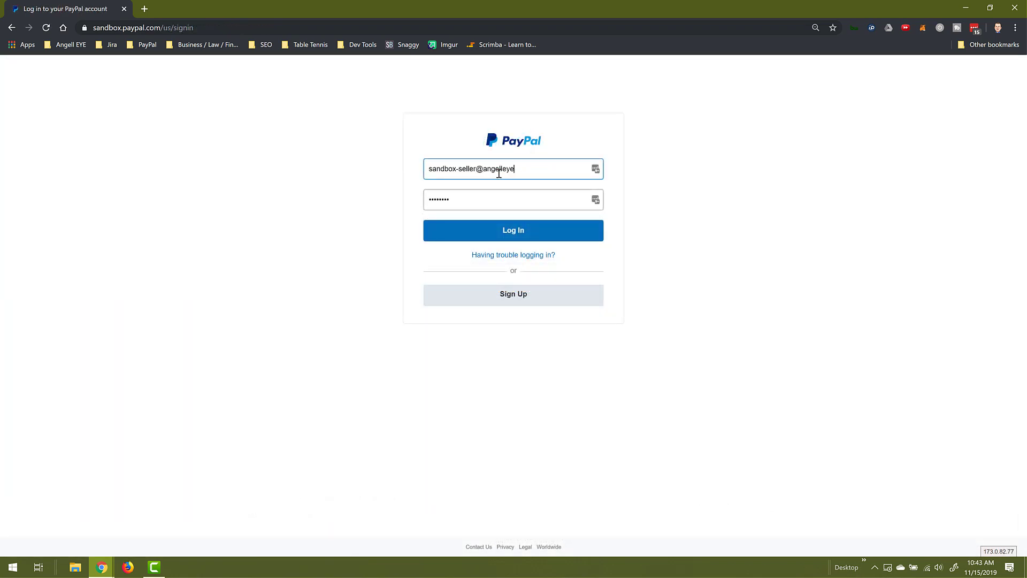
- Sign in to PayPal with the sandbox seller account's e-mail and password
{"action": "key", "text": "Tab"}
{"action": "type", "text": "••"}
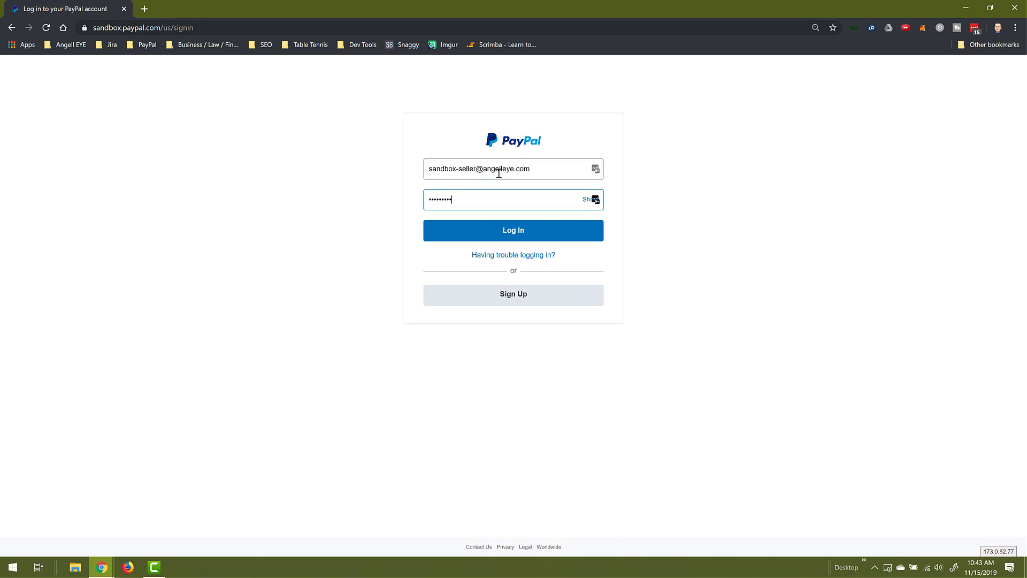
{"action": "key", "text": "Return"}
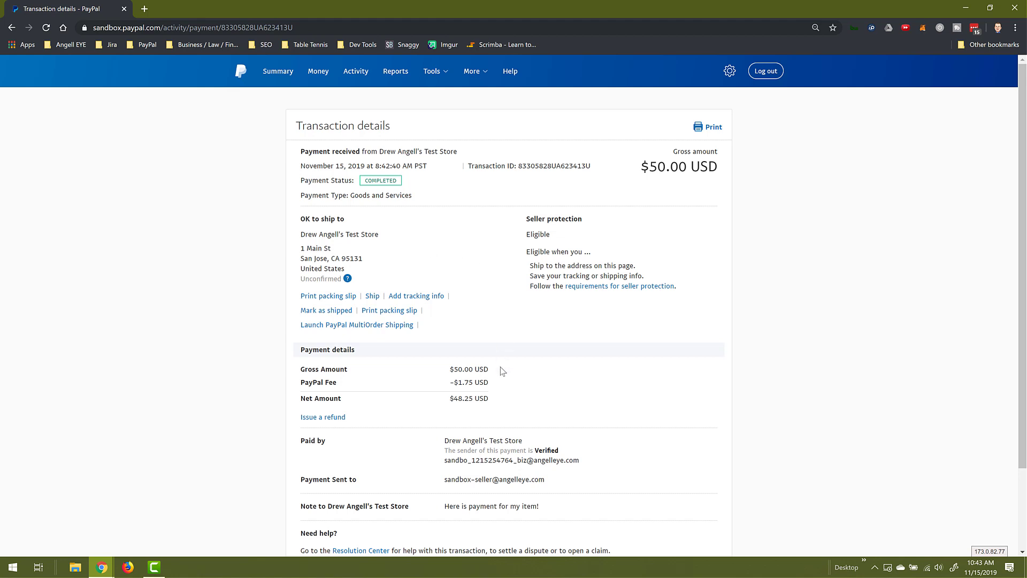
- Scroll through the $50.00 payment's details, showing the $1.75 fee and $48.25 net
{"action": "scroll", "coordinate": [503, 371], "scroll_direction": "down", "scroll_amount": 1}
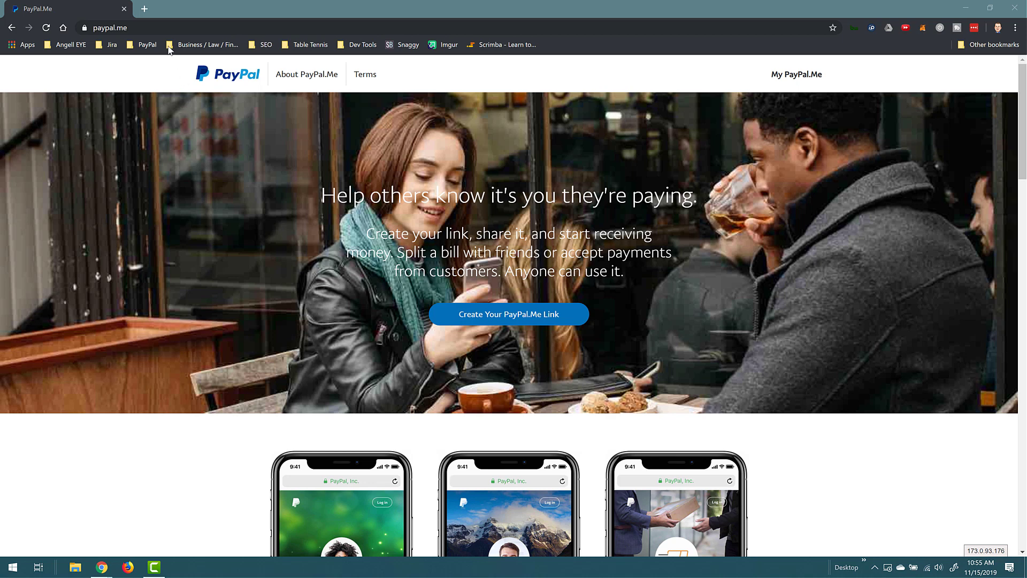
- Start creating a PayPal.Me link and log in with the saved credentials
{"action": "left_click", "coordinate": [129, 29]}
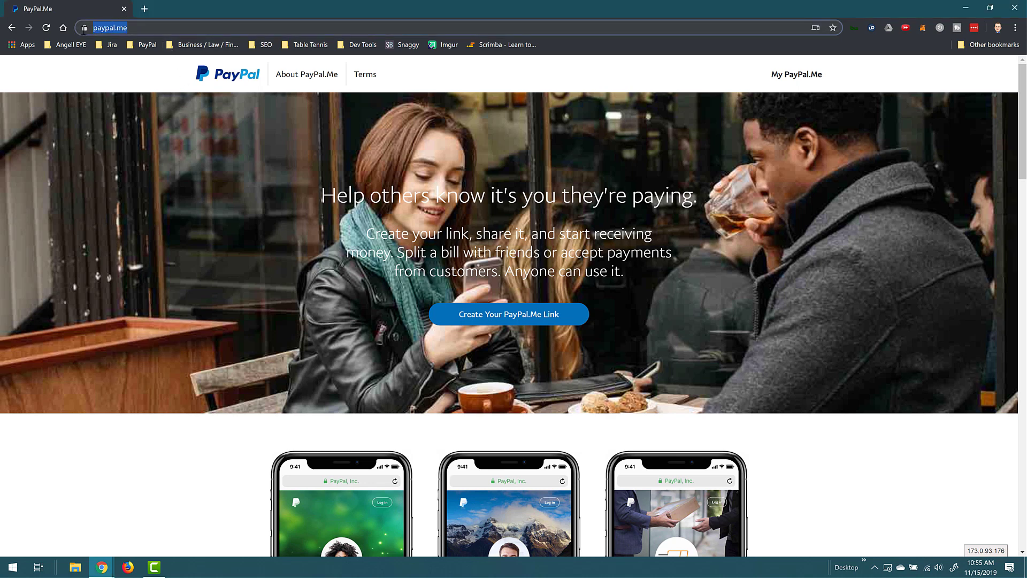
{"action": "left_click", "coordinate": [114, 76]}
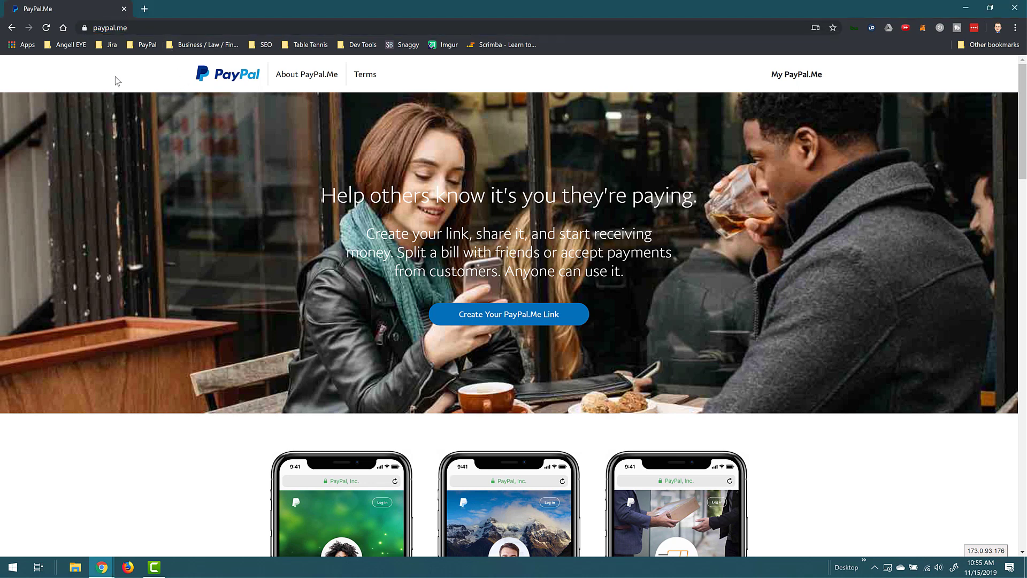
{"action": "left_click", "coordinate": [523, 313]}
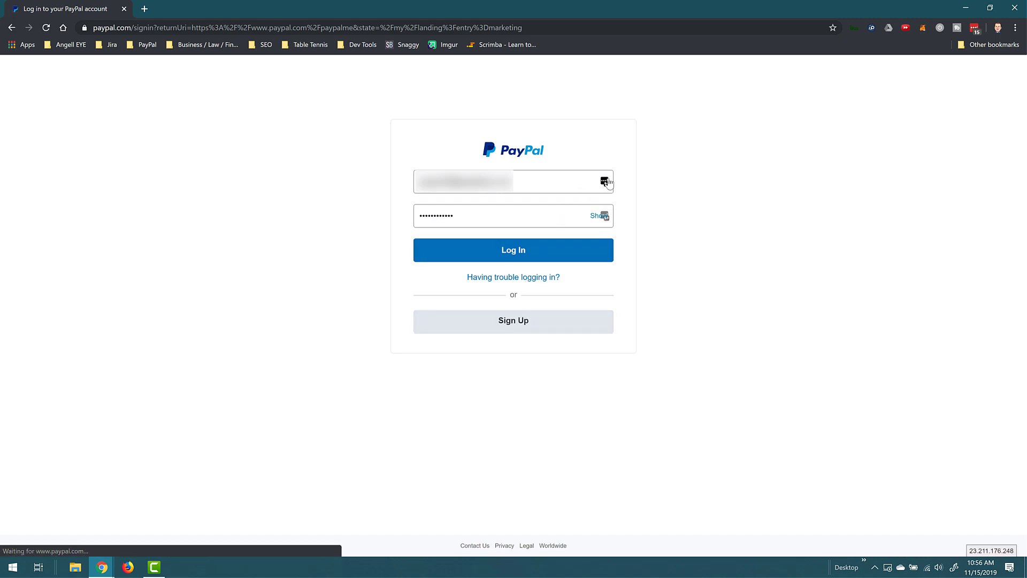
{"action": "left_click", "coordinate": [514, 252]}
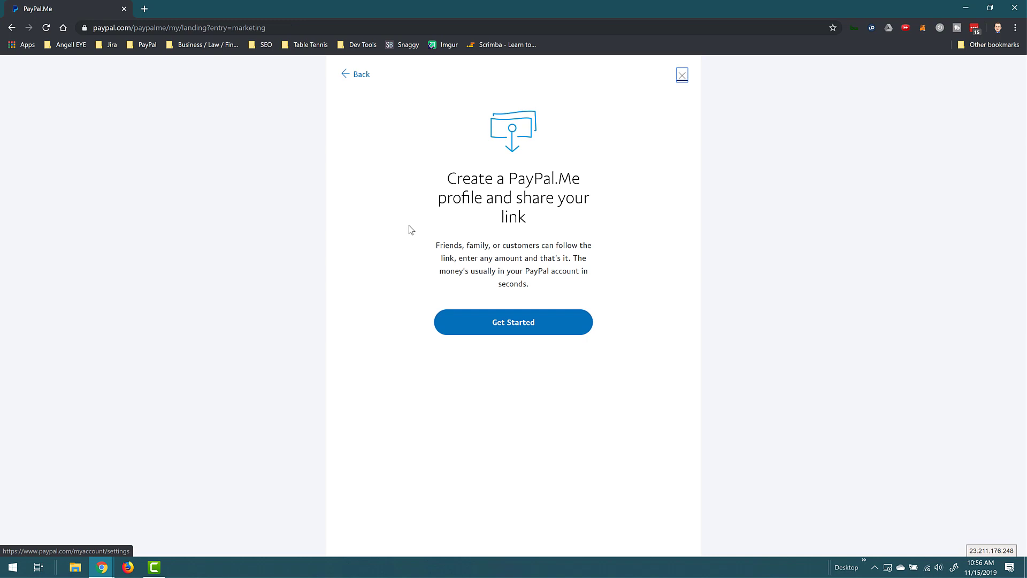
- Set up the PayPal.Me profile with a custom link name and agree to the sharing terms
{"action": "left_click", "coordinate": [506, 325]}
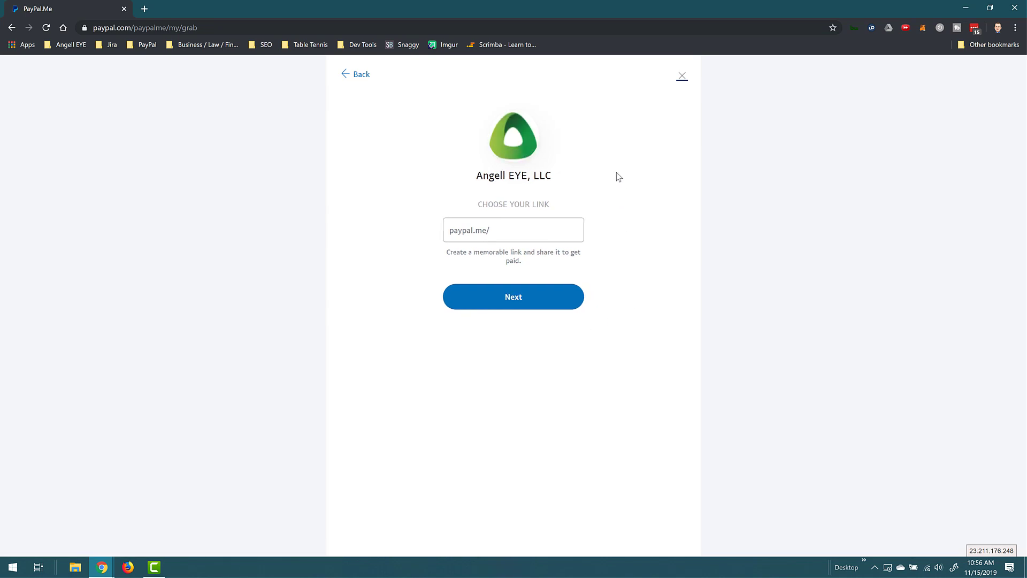
{"action": "left_click", "coordinate": [530, 144]}
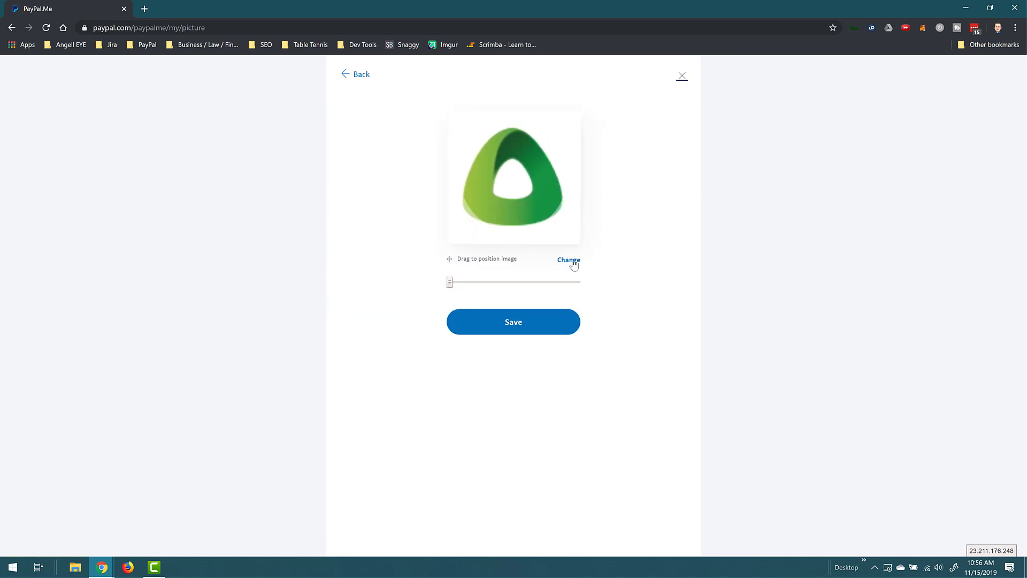
{"action": "left_click", "coordinate": [361, 75]}
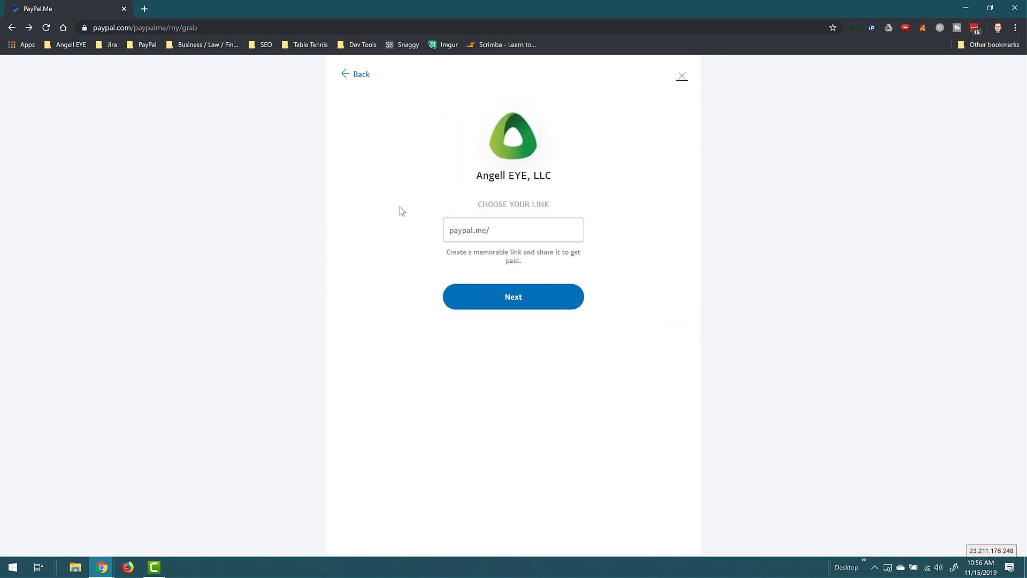
{"action": "left_click", "coordinate": [527, 231]}
{"action": "type", "text": "angelleye30"}
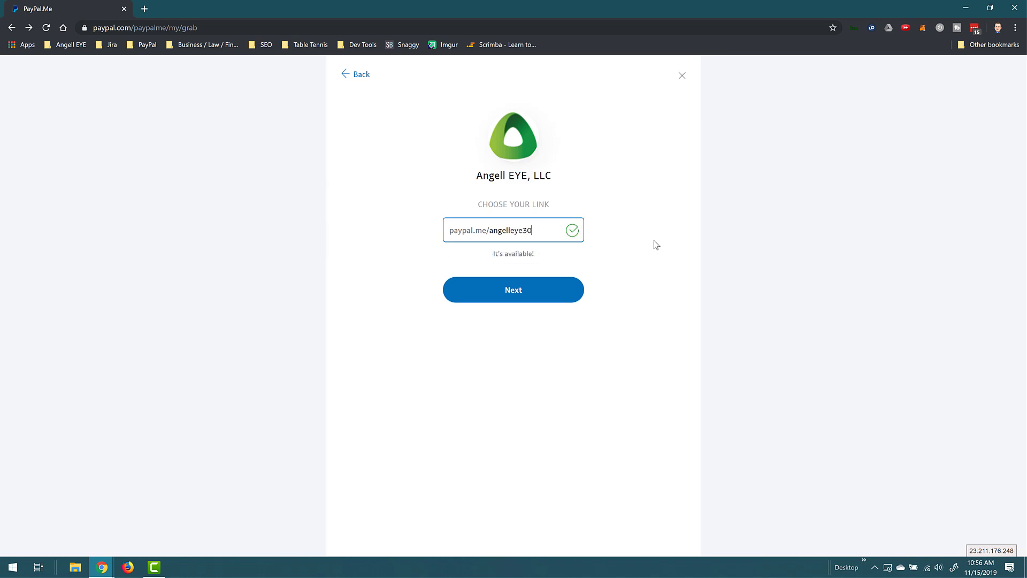
{"action": "left_click", "coordinate": [521, 291]}
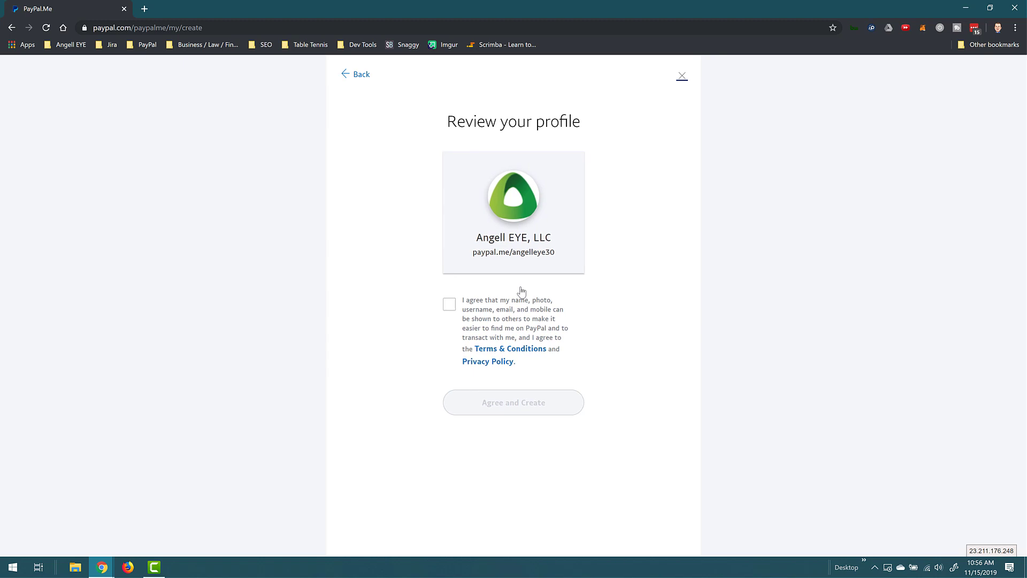
{"action": "left_click", "coordinate": [449, 306]}
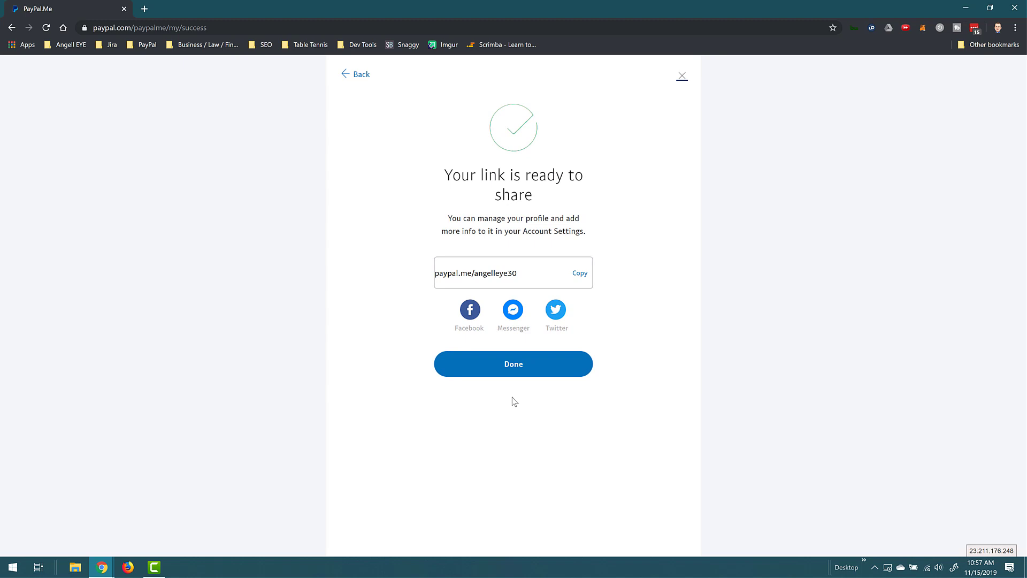
- Open the new link's payment page and start a $1.00 payment
{"action": "left_click", "coordinate": [517, 366]}
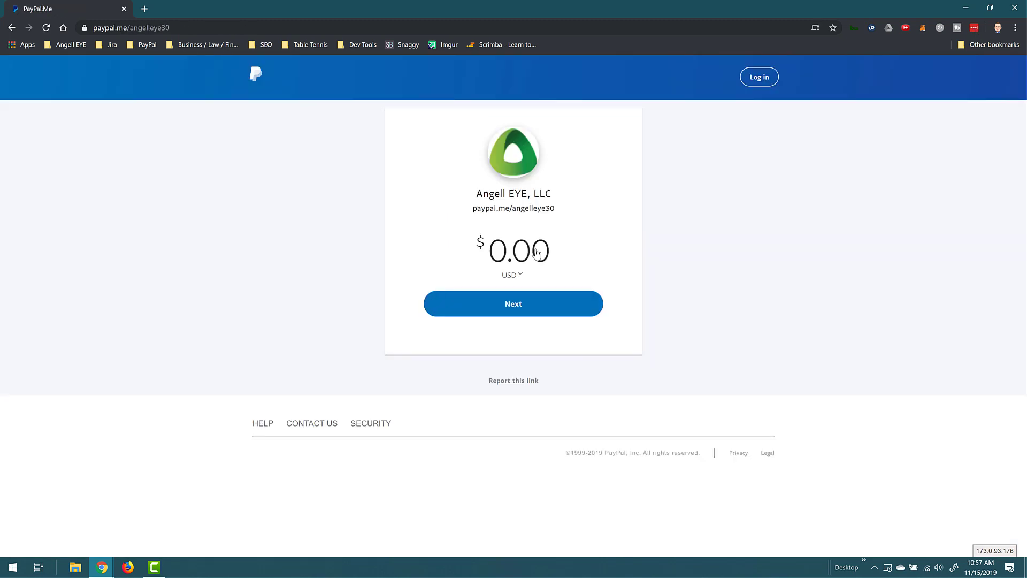
{"action": "left_click", "coordinate": [537, 253]}
{"action": "type", "text": "100"}
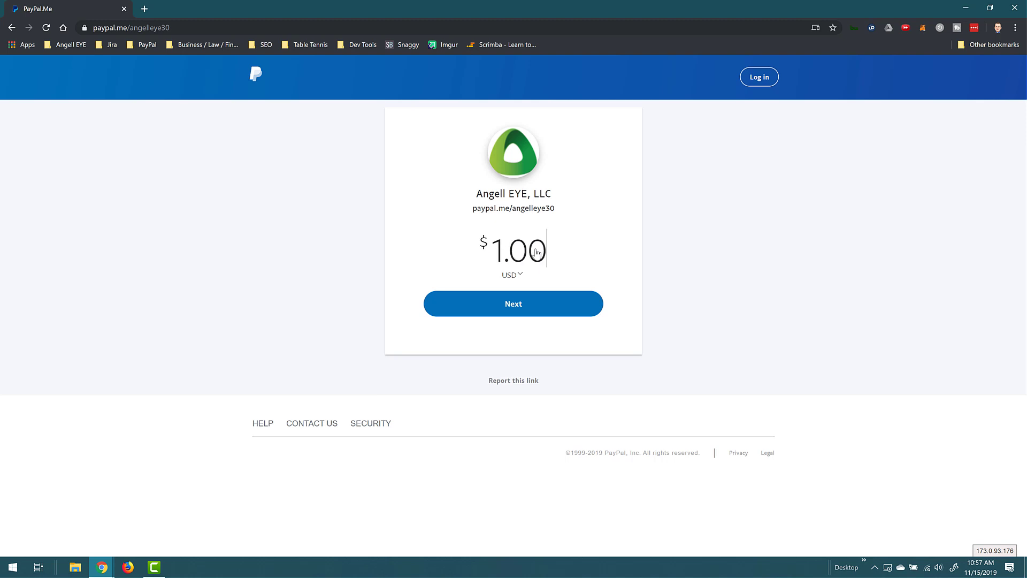
{"action": "left_click", "coordinate": [541, 302]}
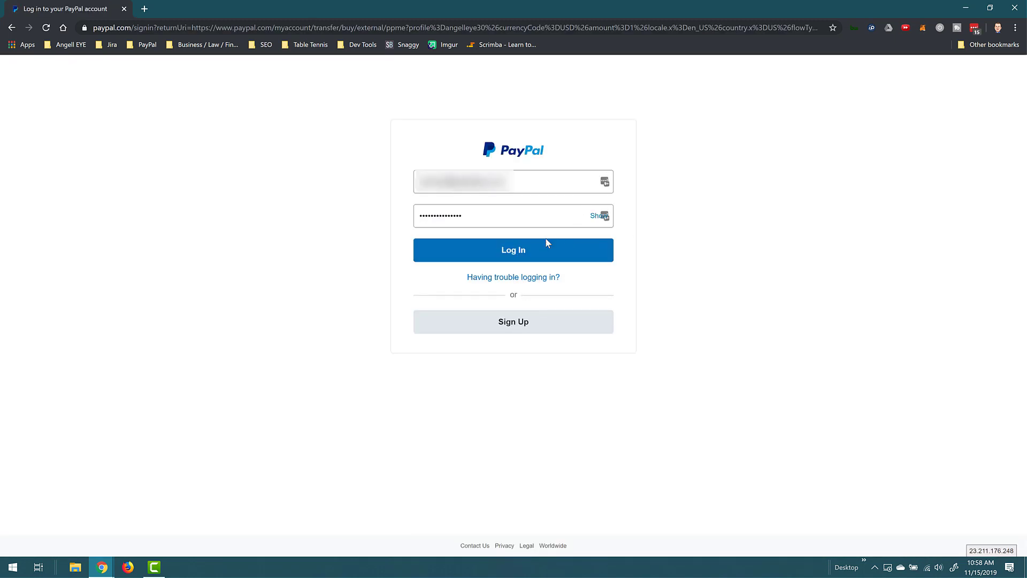
- Sign in and add the note 'Here is my payment' to the $1.00 payment
{"action": "left_click", "coordinate": [525, 250]}
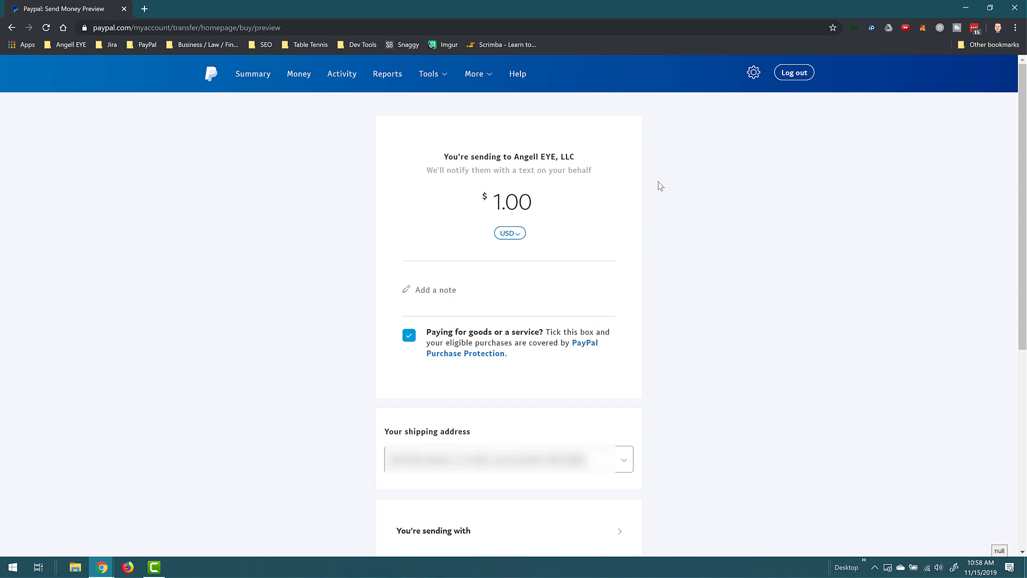
{"action": "left_click", "coordinate": [509, 293]}
{"action": "type", "text": "Here is my payment"}
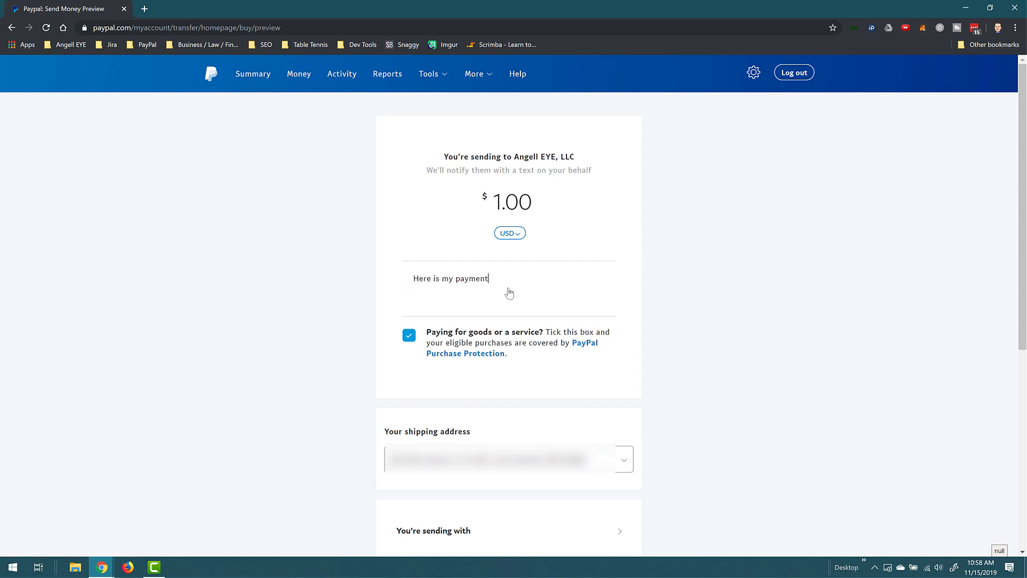
{"action": "scroll", "coordinate": [726, 291], "scroll_direction": "down", "scroll_amount": 6}
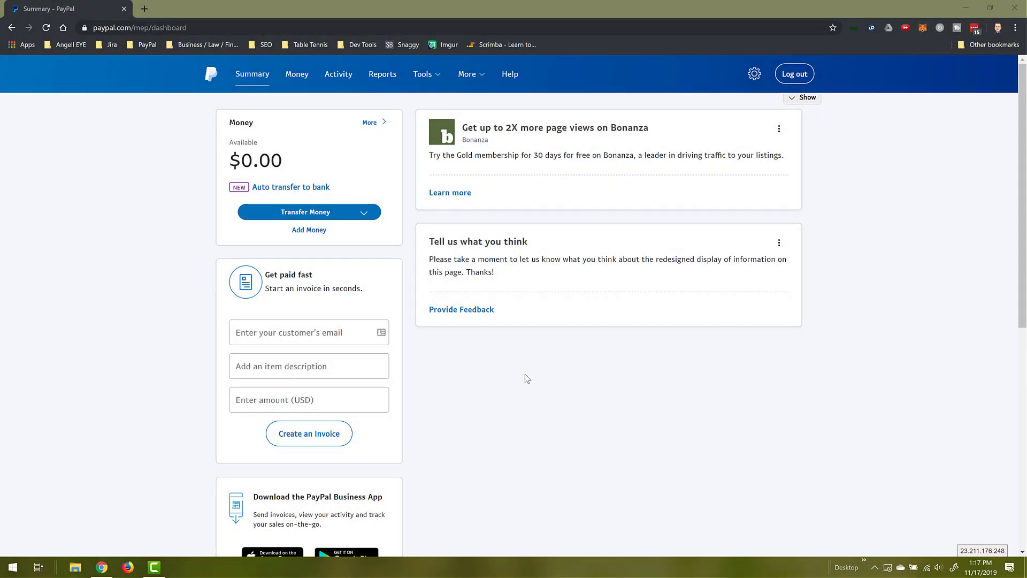
- Send the $1.00 payment, then begin a money request in the Request tab's recipient field
{"action": "left_click", "coordinate": [300, 76]}
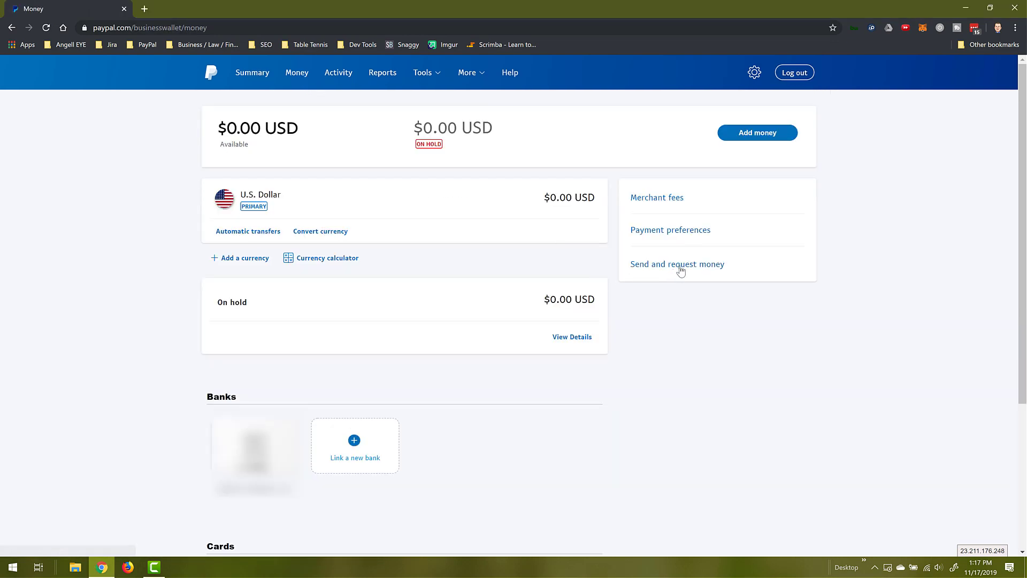
{"action": "left_click", "coordinate": [679, 267]}
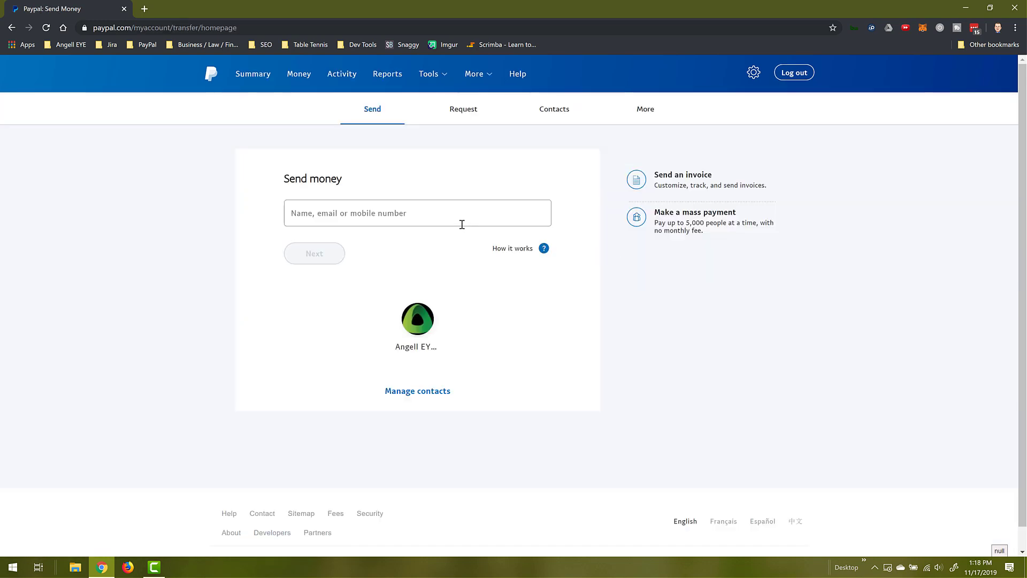
{"action": "left_click", "coordinate": [462, 113]}
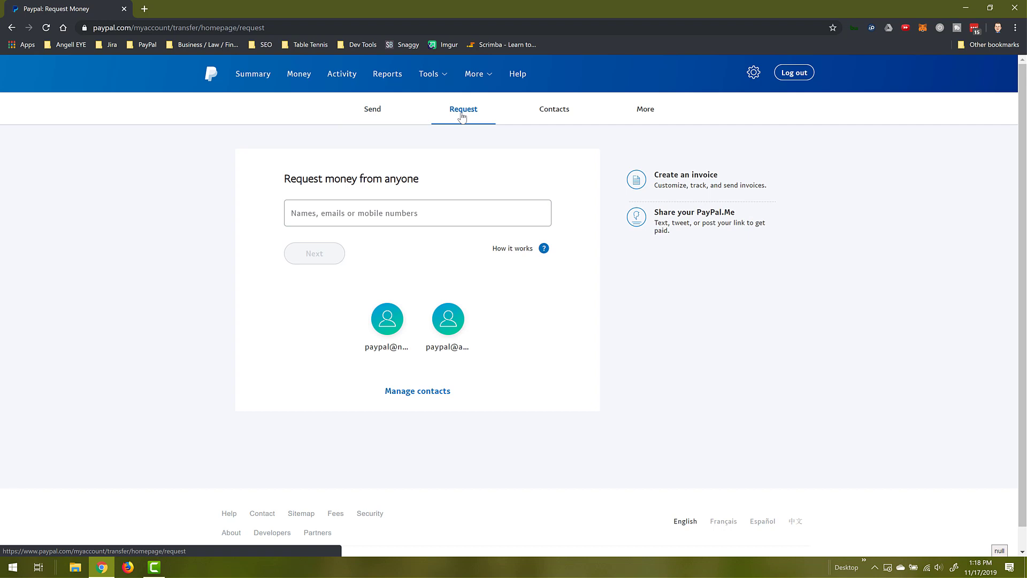
{"action": "left_click", "coordinate": [337, 220]}
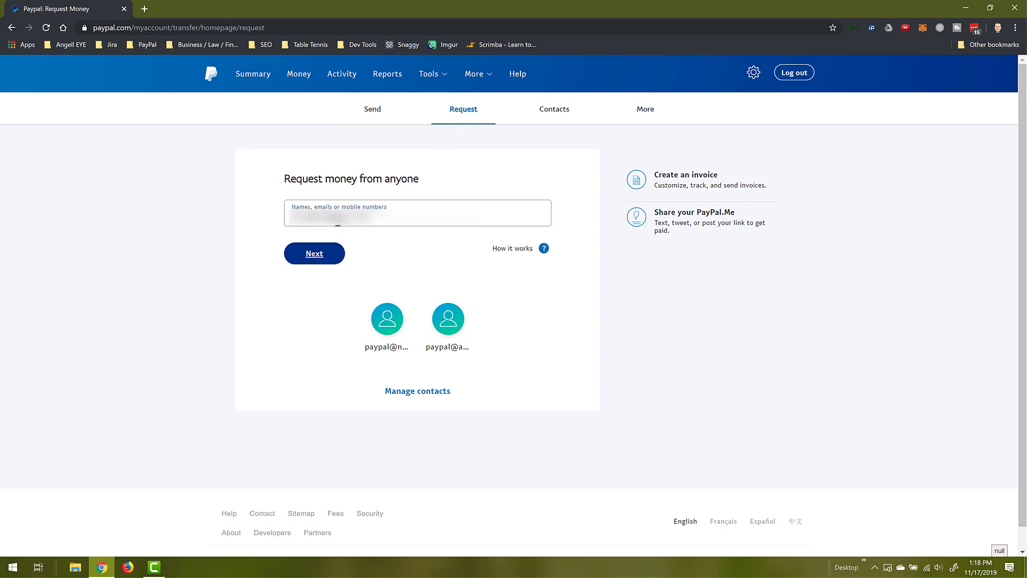
- Enter 20.00 as the request amount, add the note 'Please pay this amount.' and send it
{"action": "left_click", "coordinate": [314, 254]}
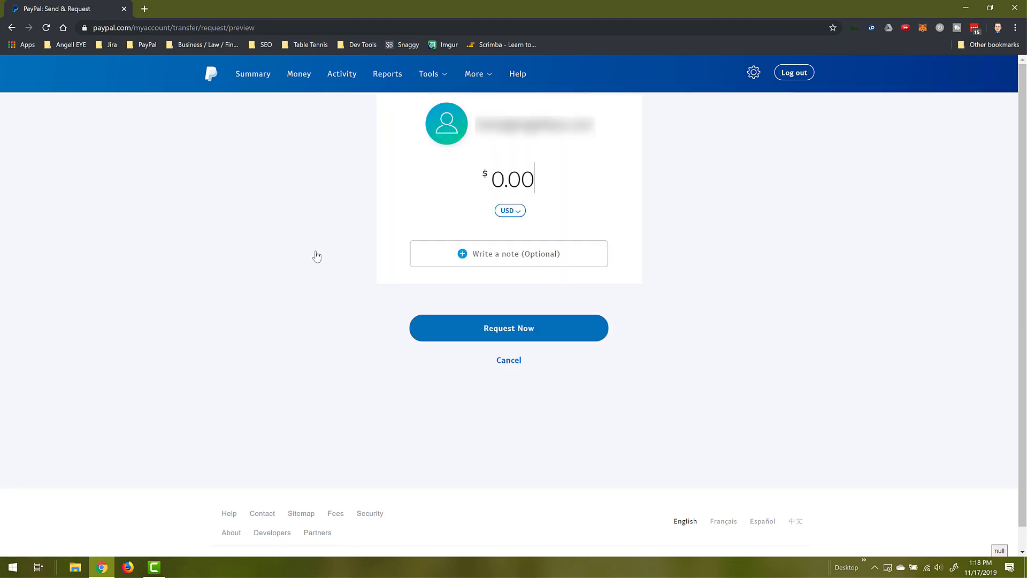
{"action": "type", "text": "2000"}
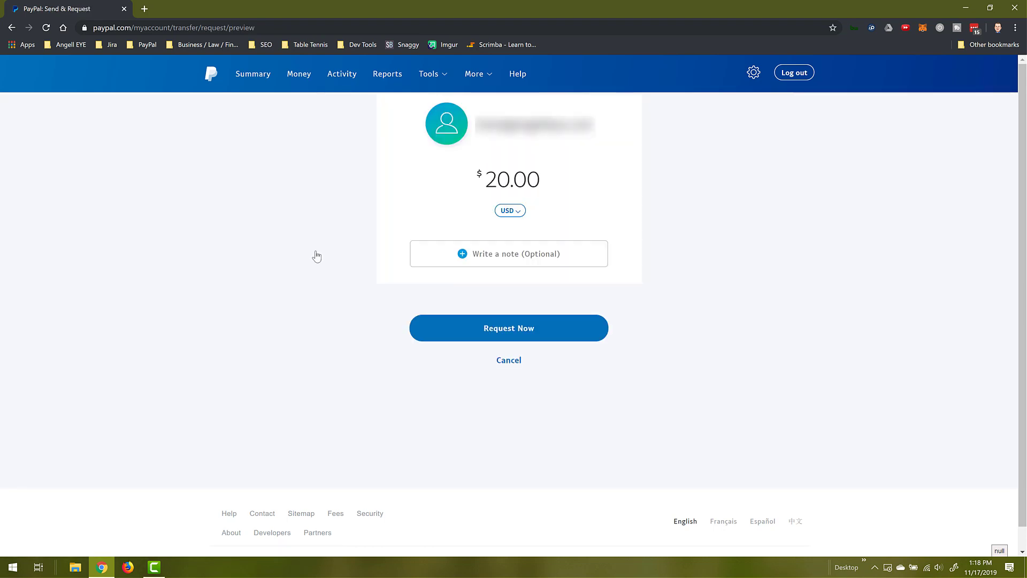
{"action": "left_click", "coordinate": [491, 258]}
{"action": "type", "text": "Please pay this amount."}
{"action": "left_click", "coordinate": [516, 329]}
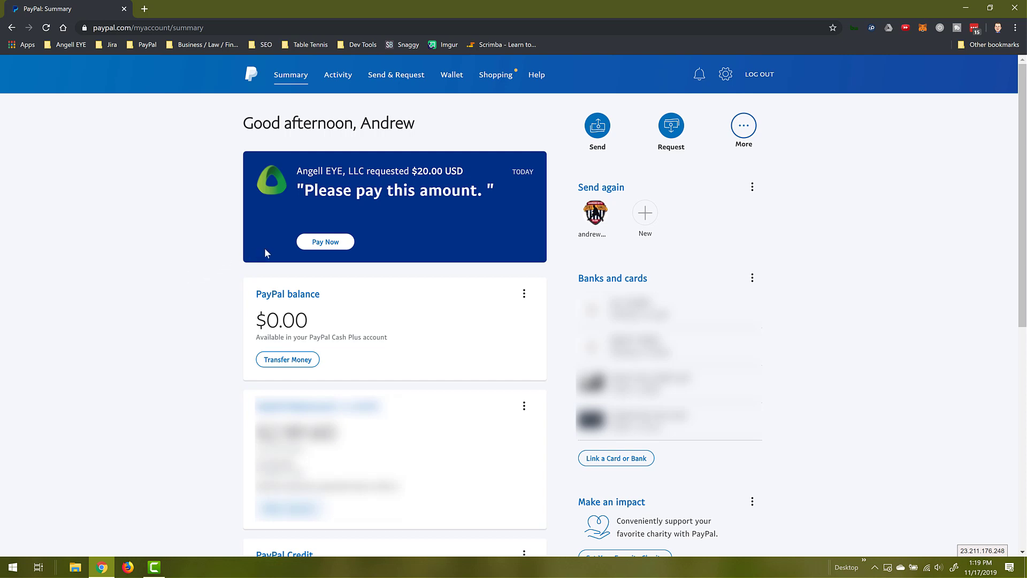
- Pay the pending $20.00 request from the activity list, keeping the preselected funding source
{"action": "left_click", "coordinate": [324, 244]}
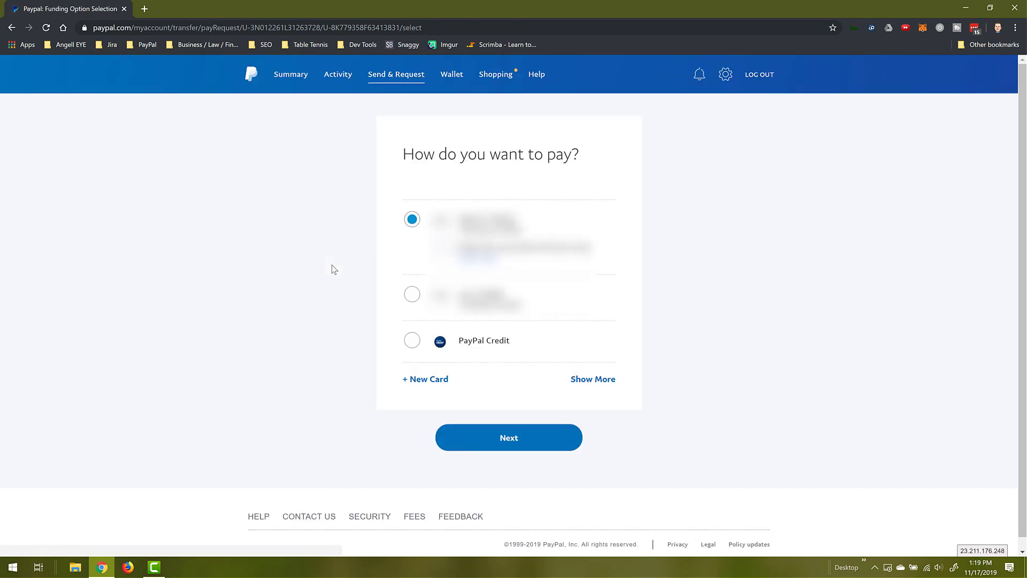
{"action": "left_click", "coordinate": [337, 74]}
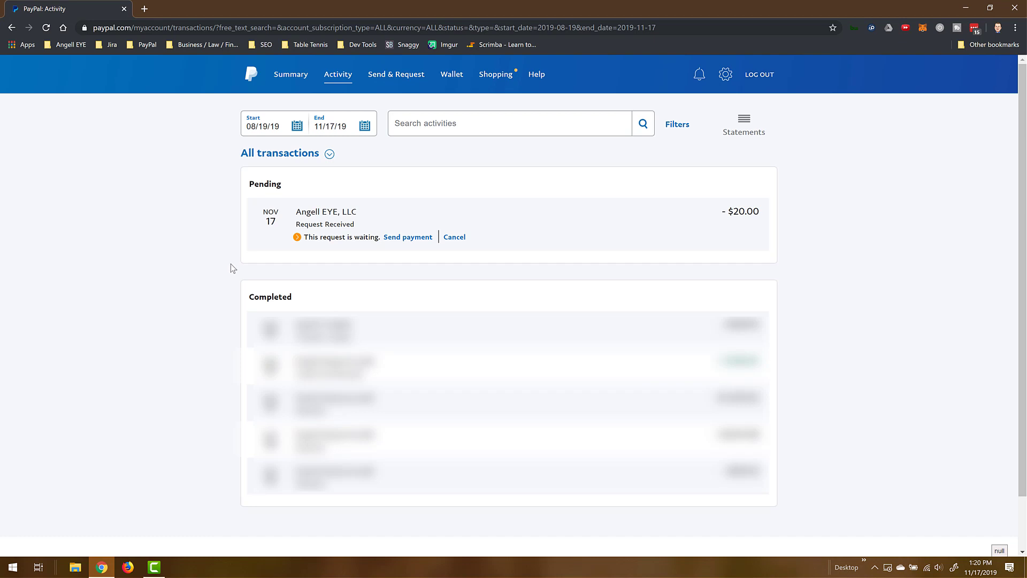
{"action": "left_click", "coordinate": [408, 238]}
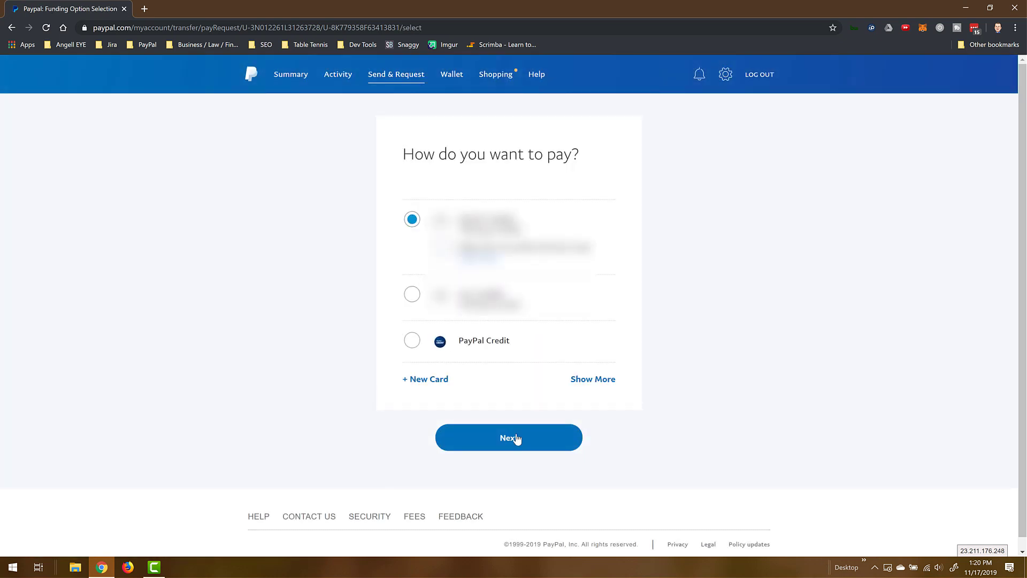
{"action": "left_click", "coordinate": [518, 441]}
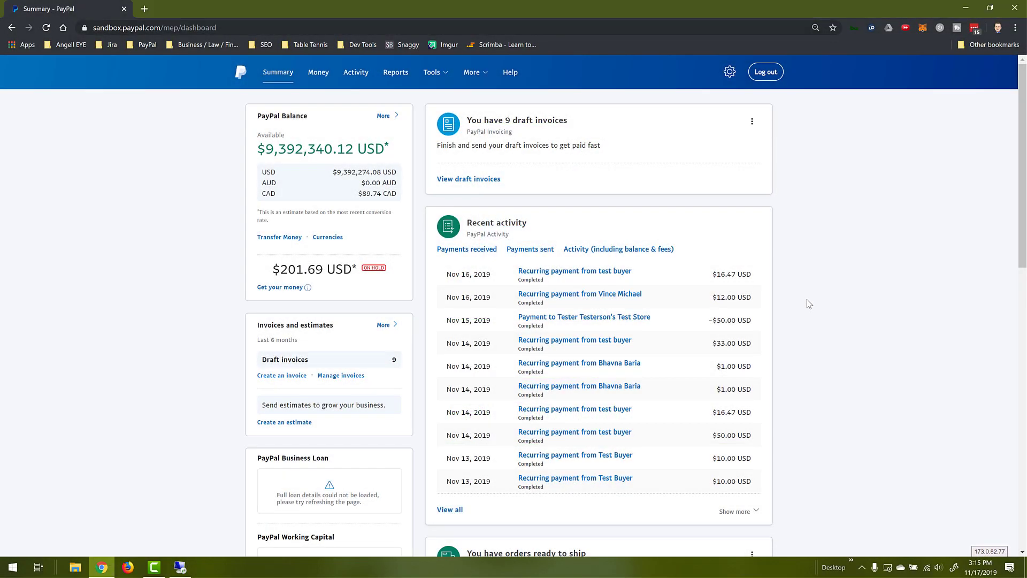
- Go from Money > Send or request money to Manage Invoices and create a new invoice
{"action": "left_click", "coordinate": [323, 76]}
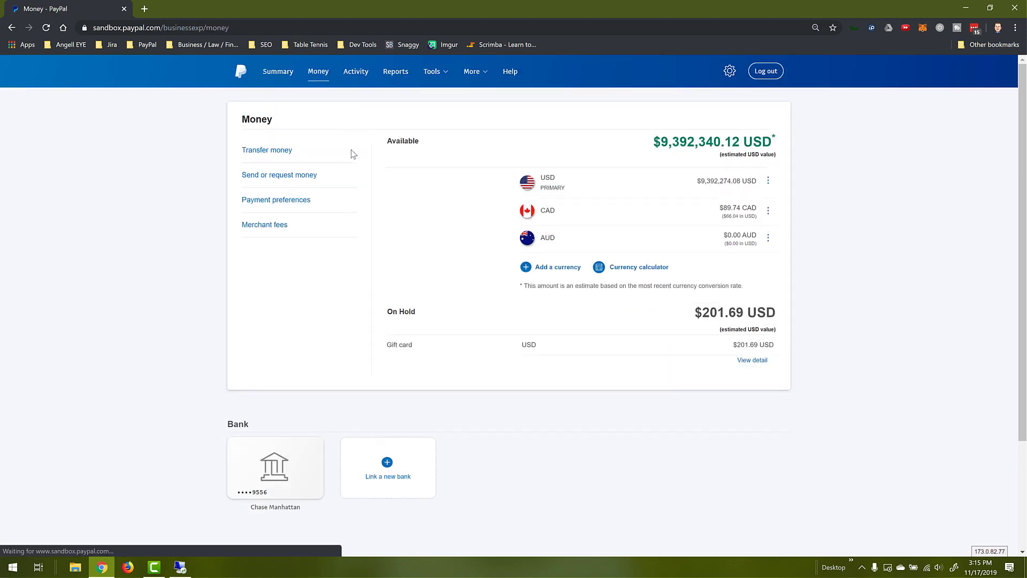
{"action": "left_click", "coordinate": [298, 176]}
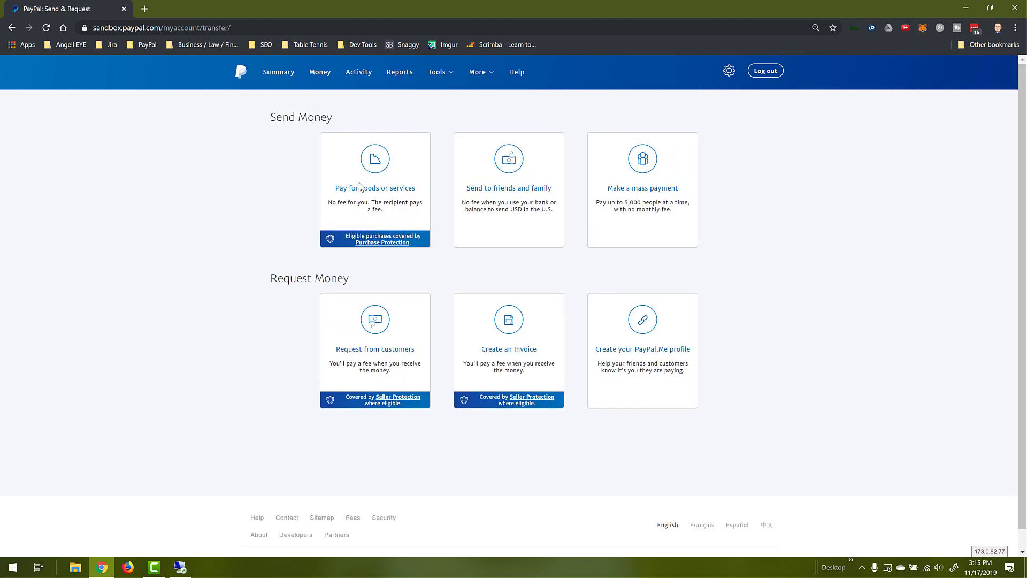
{"action": "left_click", "coordinate": [540, 332]}
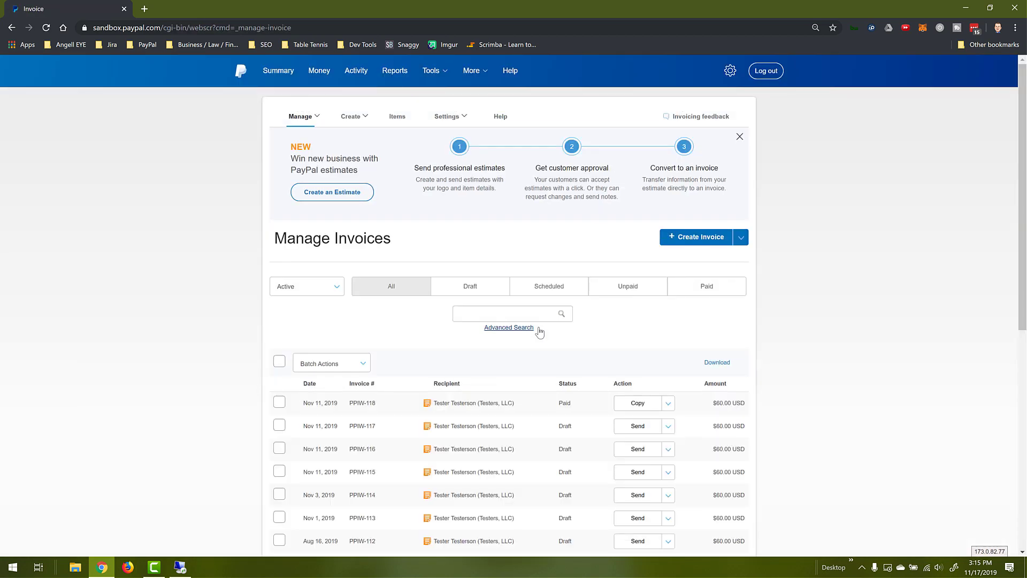
{"action": "left_click", "coordinate": [689, 242]}
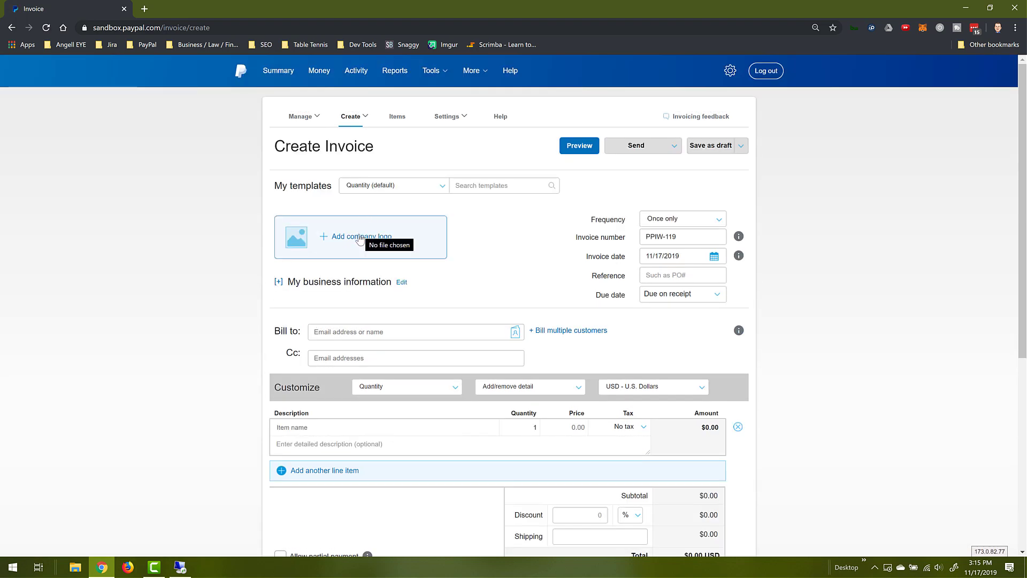
- Upload the company logo image to the invoice and leave the due date as Due on receipt
{"action": "left_click", "coordinate": [359, 239]}
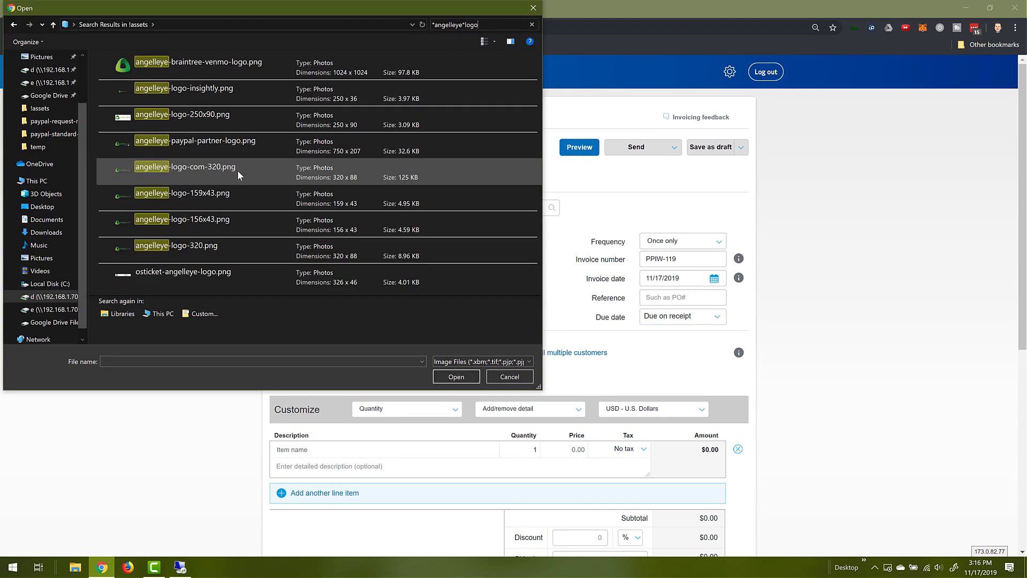
{"action": "double_click", "coordinate": [224, 249]}
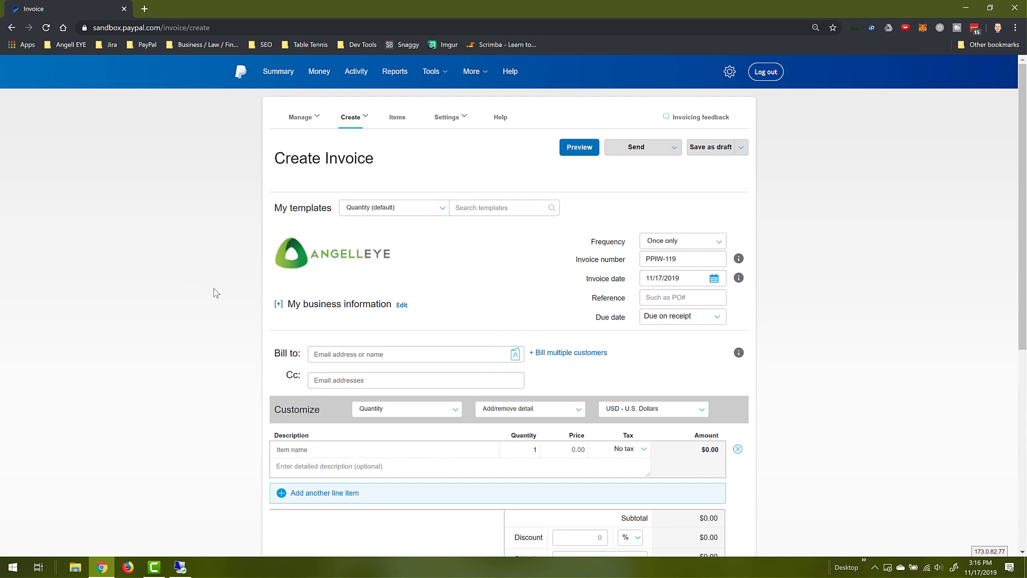
{"action": "scroll", "coordinate": [215, 292], "scroll_direction": "down", "scroll_amount": 2}
{"action": "scroll", "coordinate": [223, 292], "scroll_direction": "up", "scroll_amount": 2}
{"action": "left_click", "coordinate": [724, 327]}
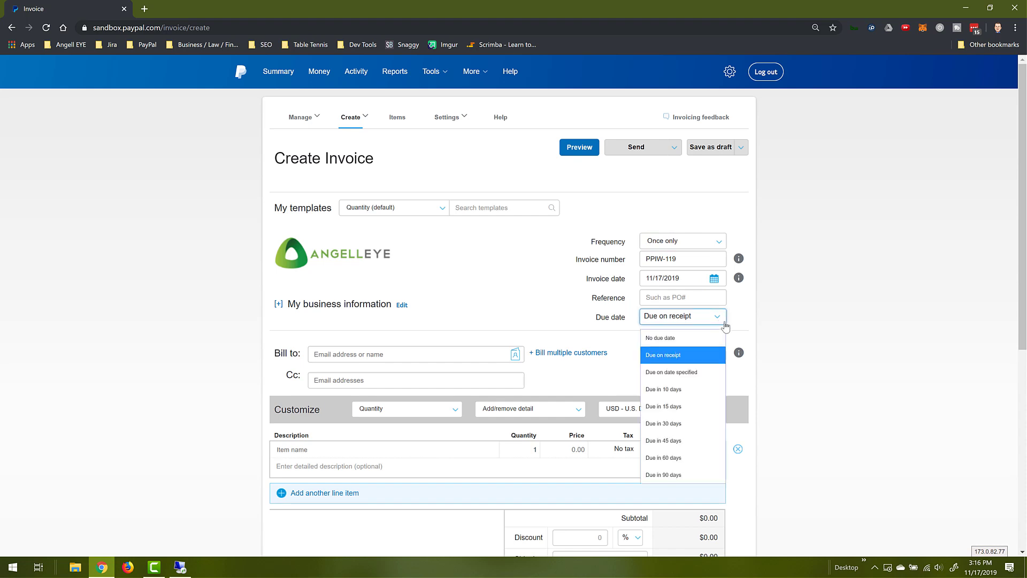
{"action": "left_click", "coordinate": [725, 327]}
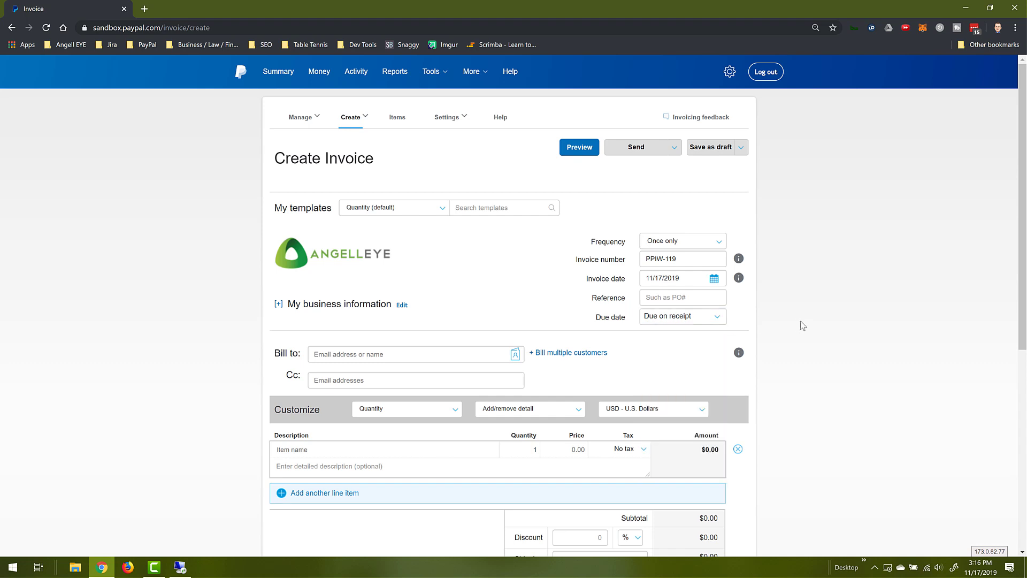
{"action": "scroll", "coordinate": [803, 325], "scroll_direction": "down", "scroll_amount": 2}
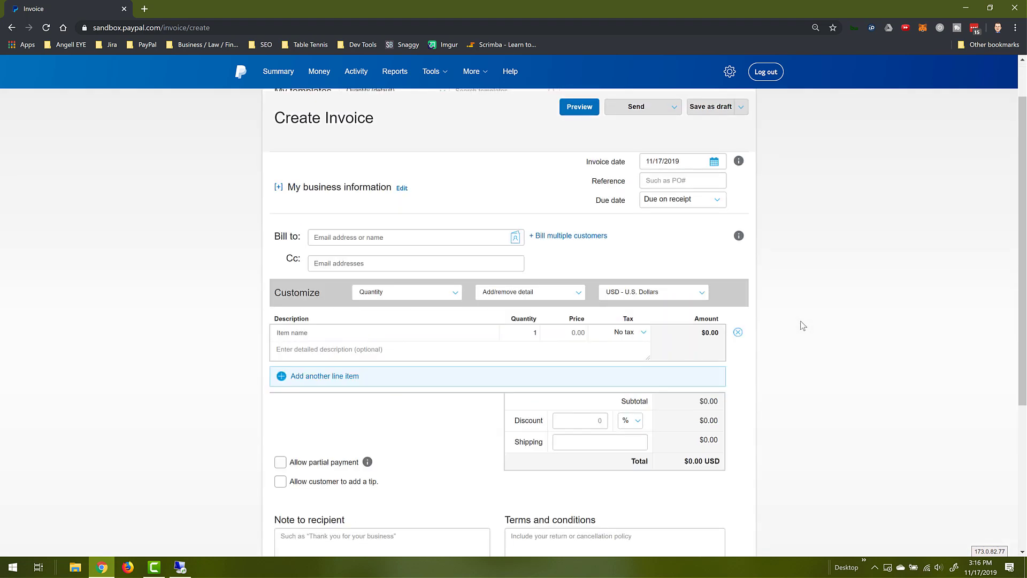
{"action": "left_click", "coordinate": [402, 188]}
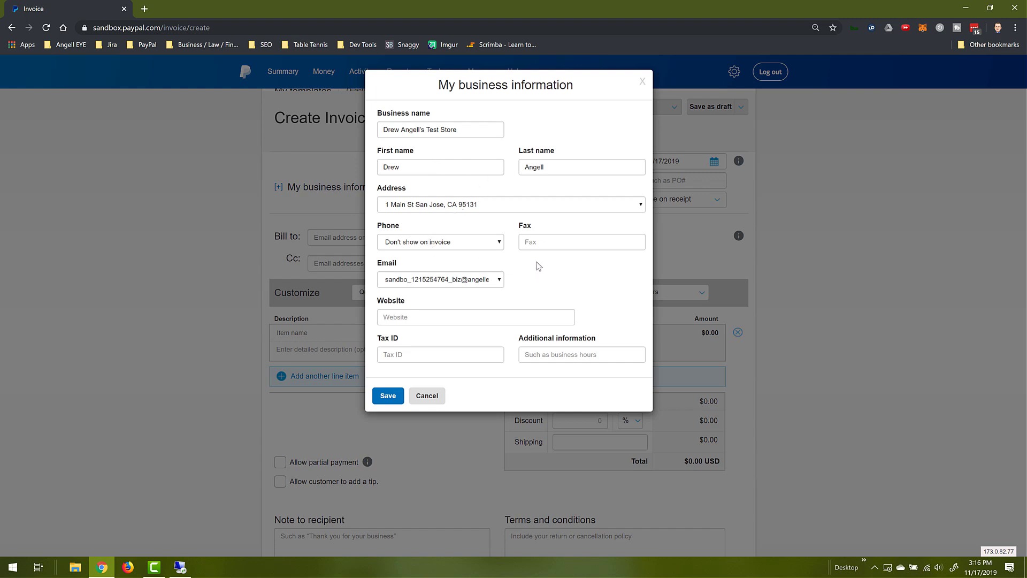
{"action": "left_click", "coordinate": [445, 321]}
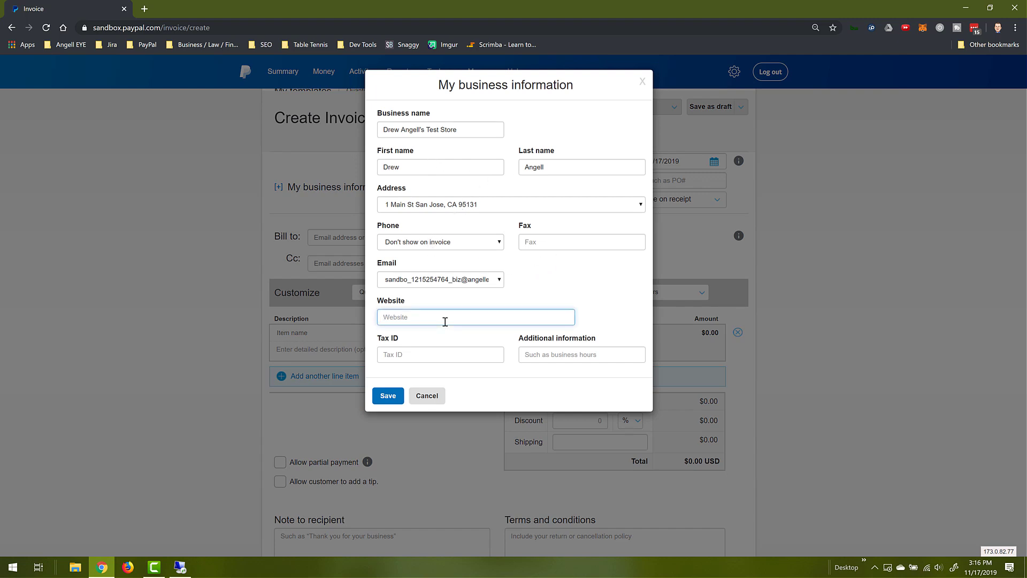
{"action": "type", "text": "https"}
{"action": "type", "text": "://www.angelleye.com"}
{"action": "left_click", "coordinate": [388, 396]}
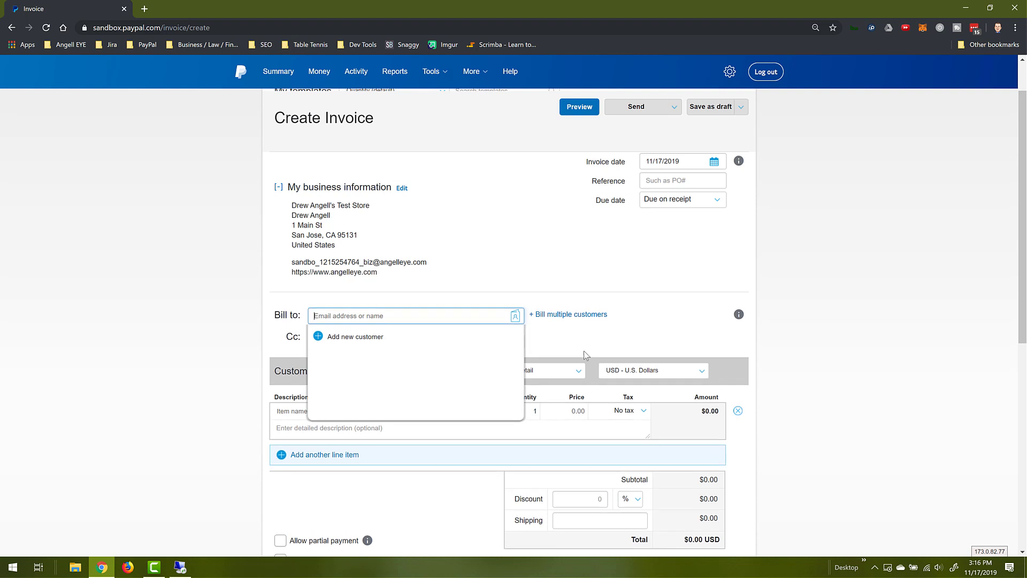
{"action": "left_click", "coordinate": [863, 320]}
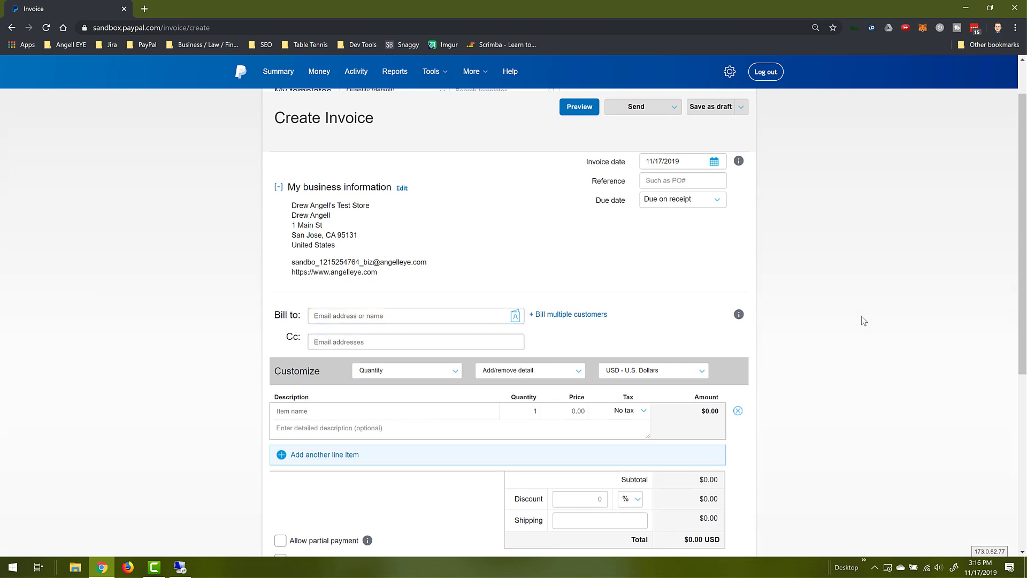
{"action": "scroll", "coordinate": [863, 320], "scroll_direction": "down", "scroll_amount": 1}
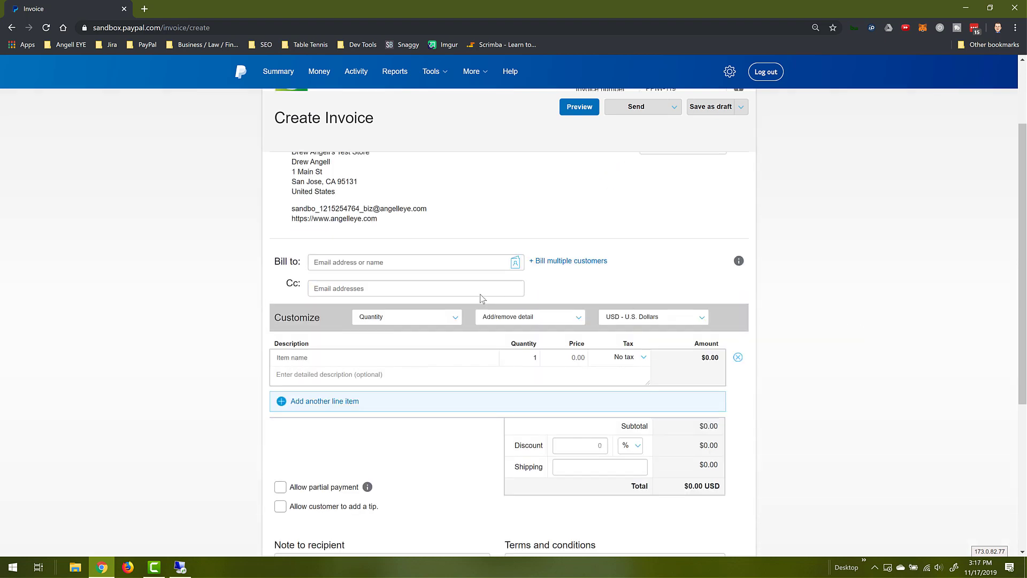
- Bill the invoice to the sandbox buyer's e-mail address
{"action": "left_click", "coordinate": [391, 264]}
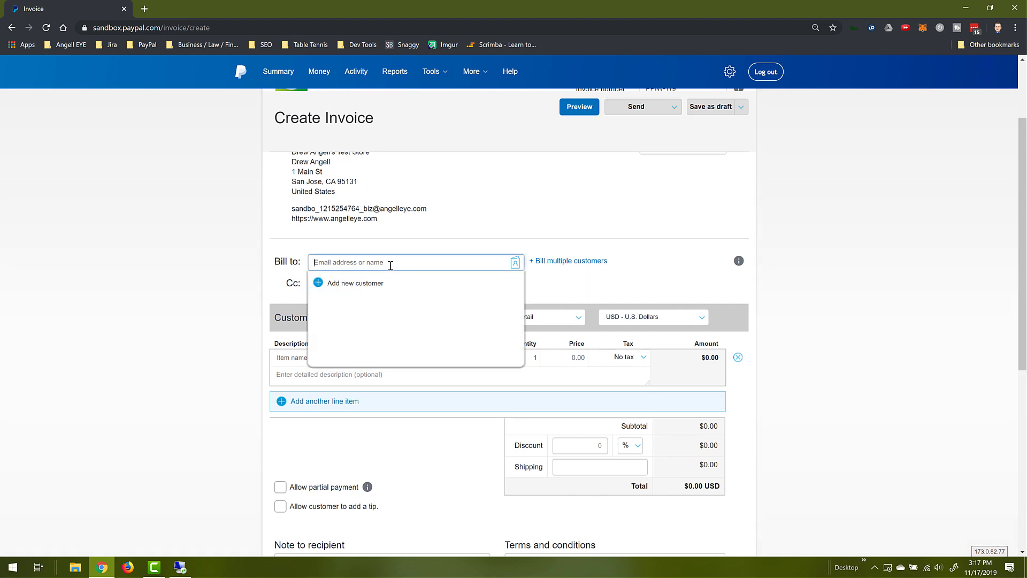
{"action": "key", "text": "Return"}
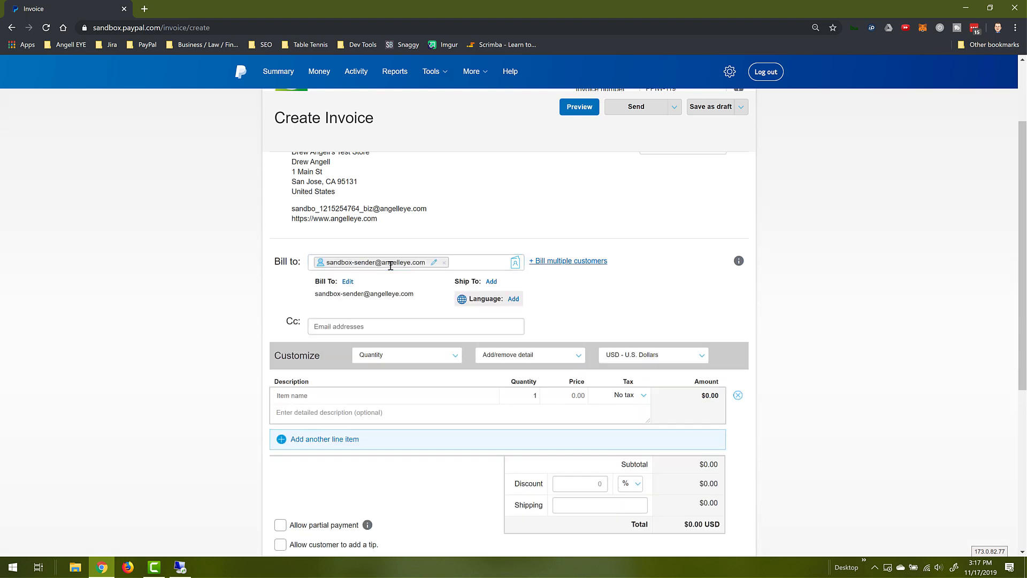
{"action": "scroll", "coordinate": [821, 300], "scroll_direction": "down", "scroll_amount": 1}
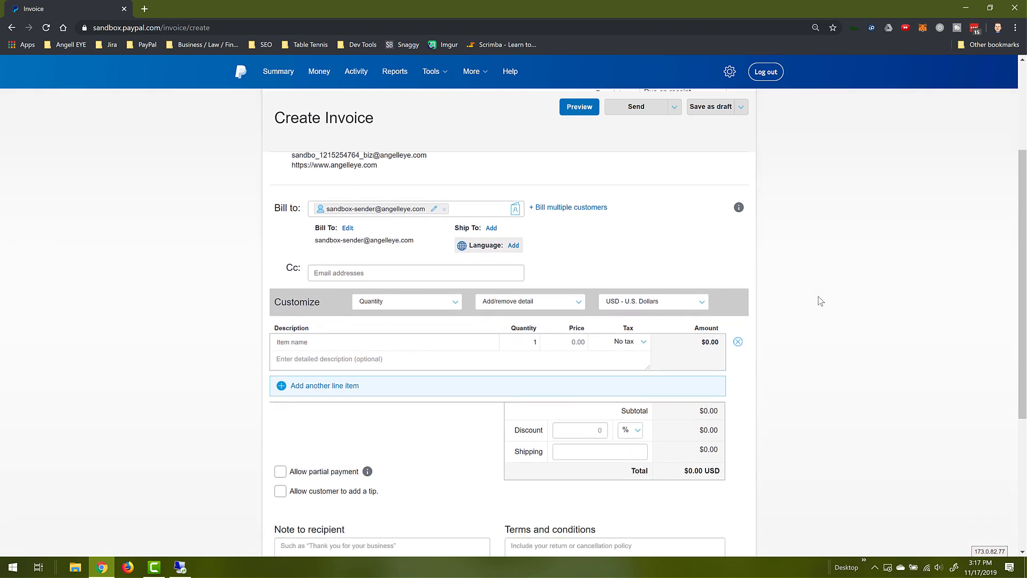
- Open the recipient's shipping address form and cancel it without saving
{"action": "left_click", "coordinate": [491, 228]}
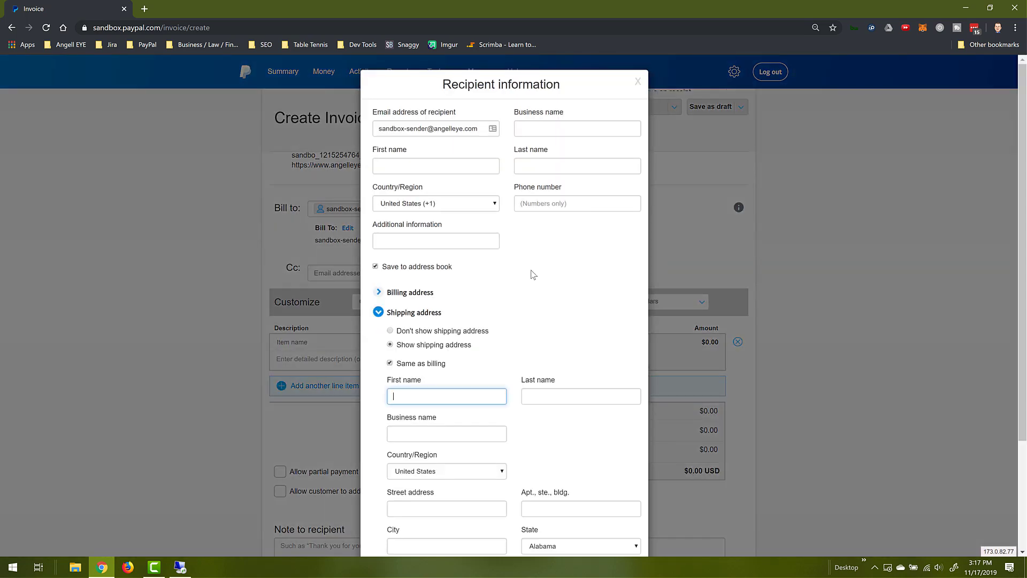
{"action": "scroll", "coordinate": [533, 274], "scroll_direction": "down", "scroll_amount": 1}
{"action": "scroll", "coordinate": [533, 274], "scroll_direction": "down", "scroll_amount": 2}
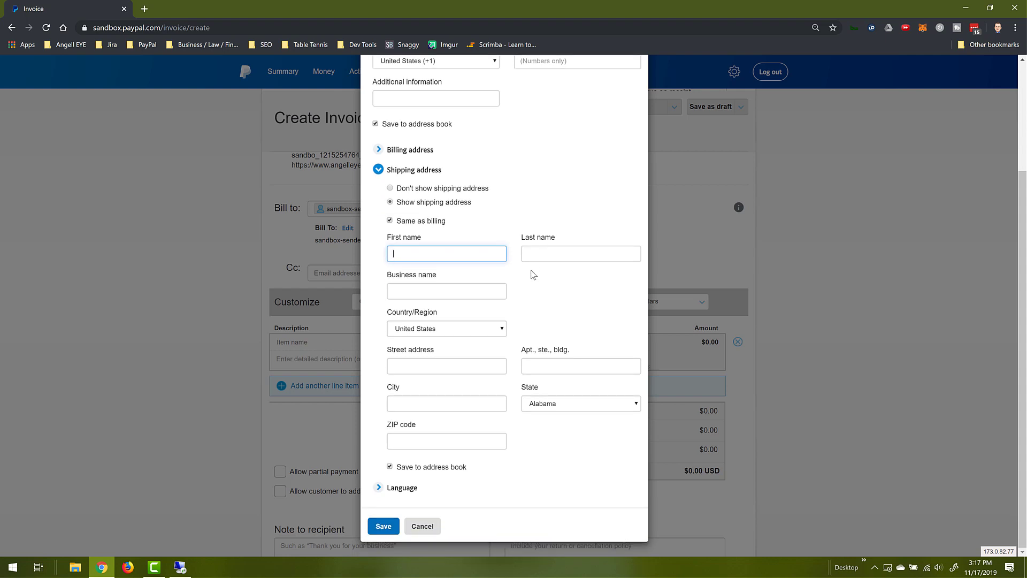
{"action": "scroll", "coordinate": [534, 275], "scroll_direction": "up", "scroll_amount": 1}
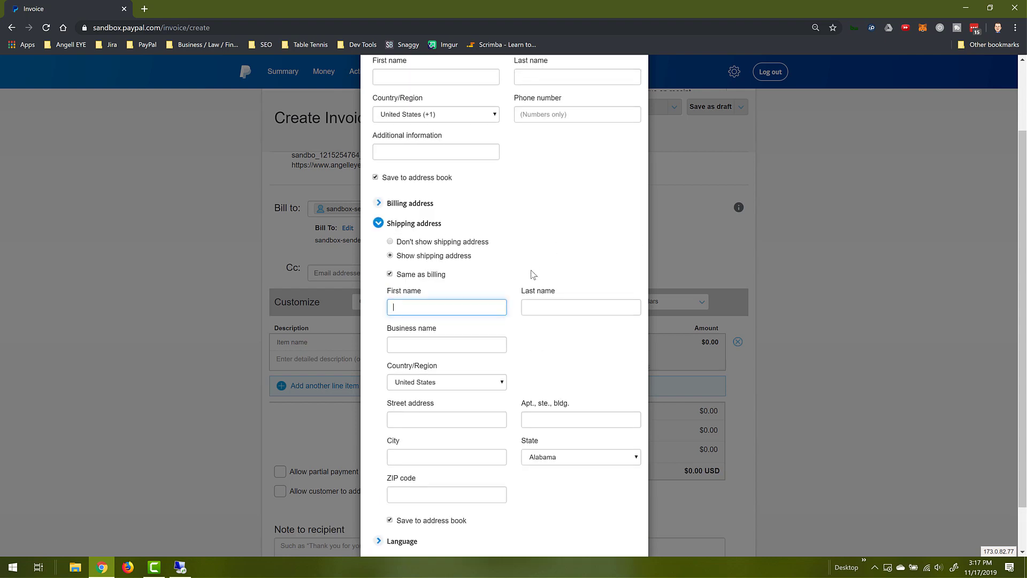
{"action": "scroll", "coordinate": [533, 275], "scroll_direction": "up", "scroll_amount": 2}
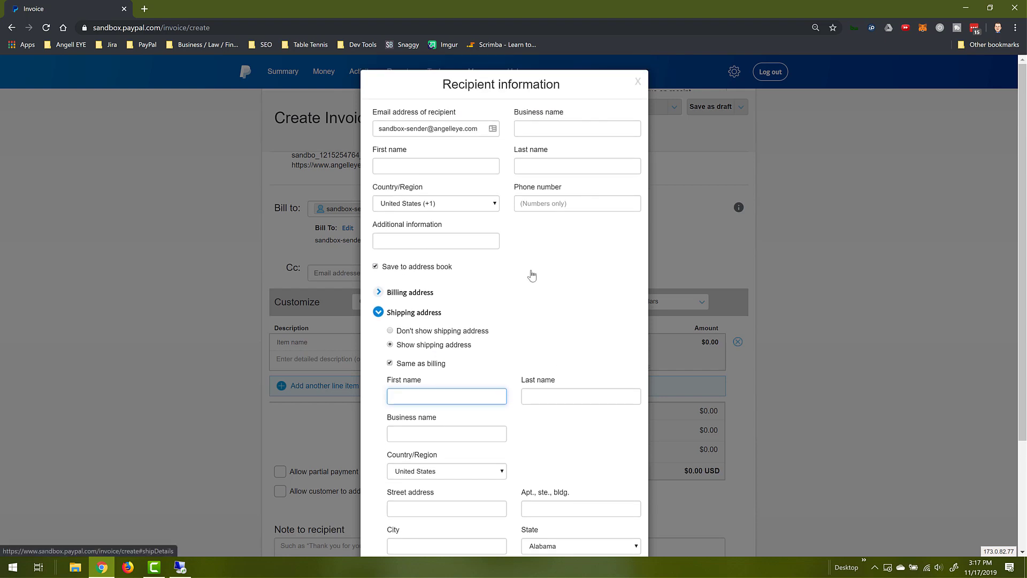
{"action": "scroll", "coordinate": [470, 515], "scroll_direction": "down", "scroll_amount": 3}
{"action": "left_click", "coordinate": [432, 531]}
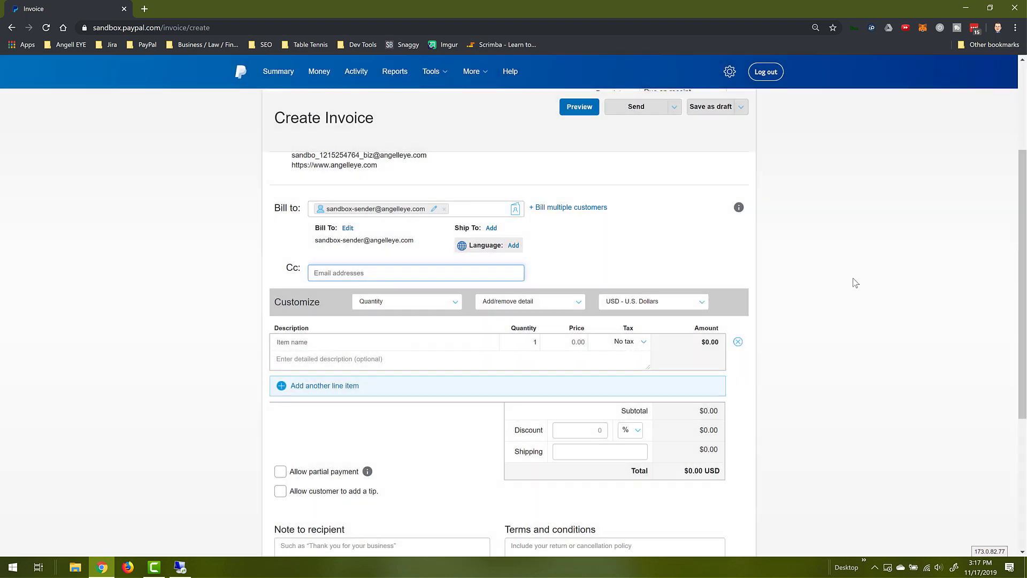
{"action": "scroll", "coordinate": [803, 286], "scroll_direction": "down", "scroll_amount": 1}
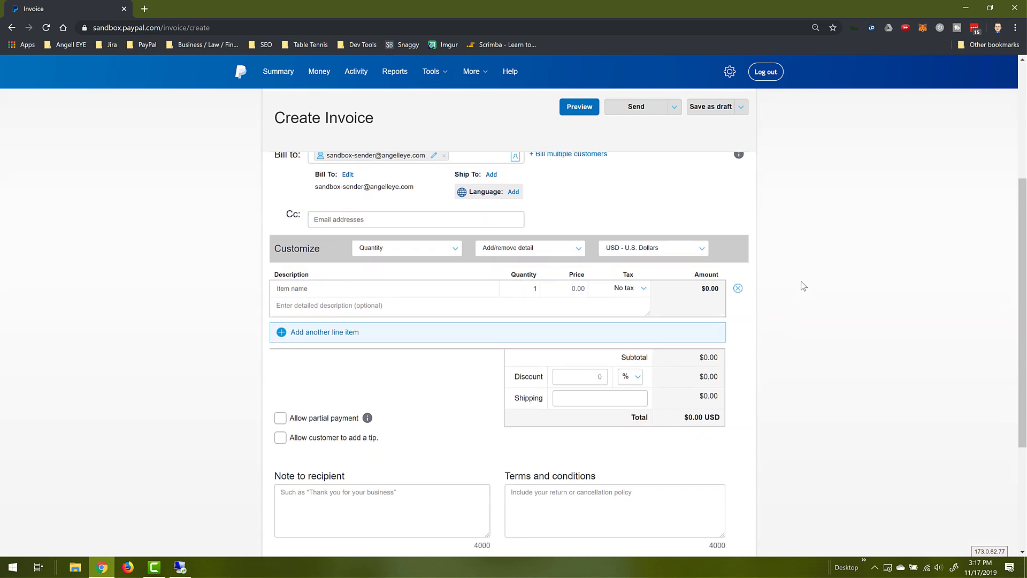
{"action": "left_click", "coordinate": [313, 290]}
- Add the line item Widget, quantity 1 at 25.00, described 'This is a basic widget.'
{"action": "type", "text": "Widget"}
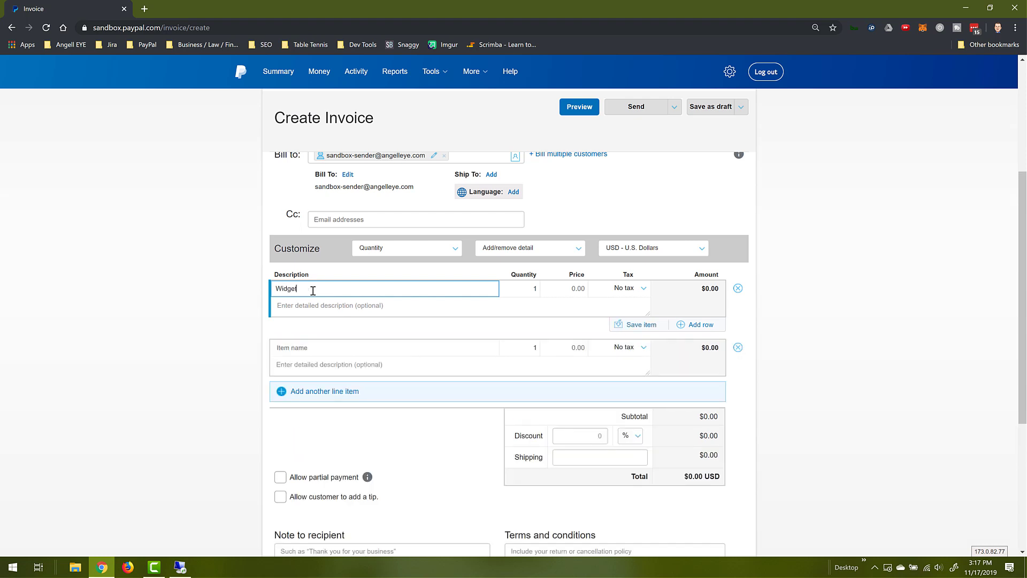
{"action": "key", "text": "Tab"}
{"action": "key", "text": "Tab"}
{"action": "type", "text": "25.00"}
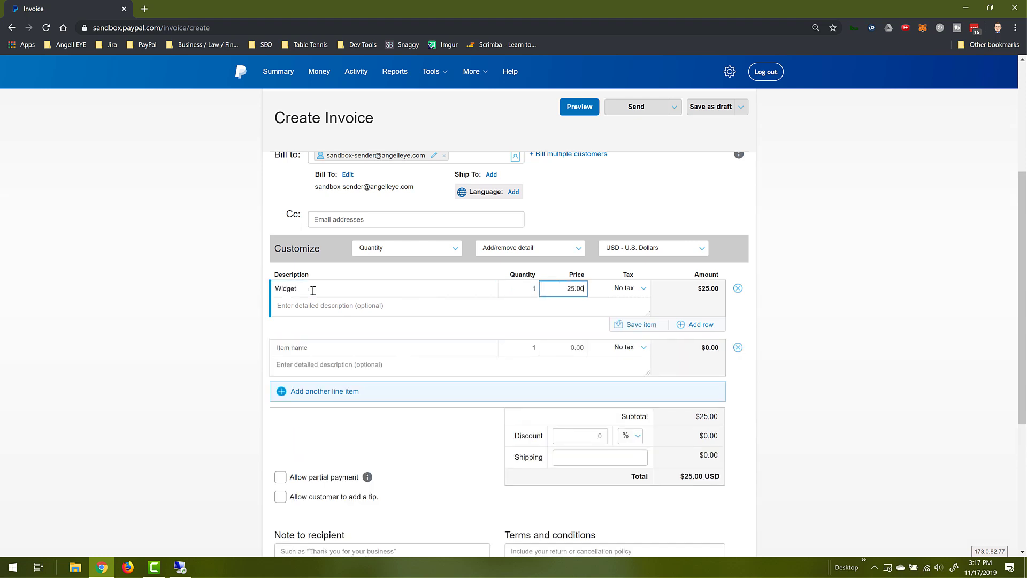
{"action": "key", "text": "Tab"}
{"action": "key", "text": "Tab"}
{"action": "type", "text": "This is a basic widget."}
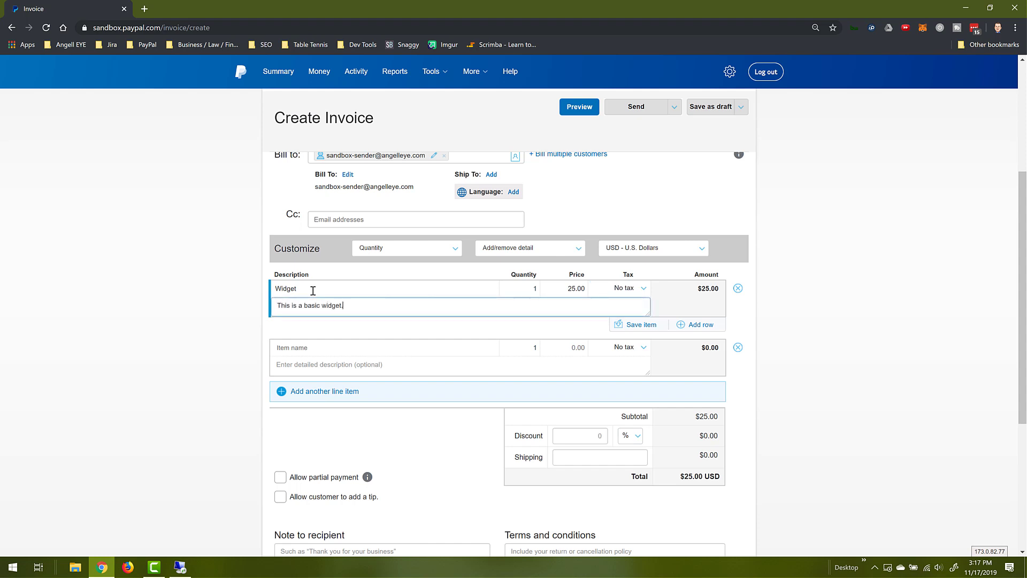
{"action": "key", "text": "Tab"}
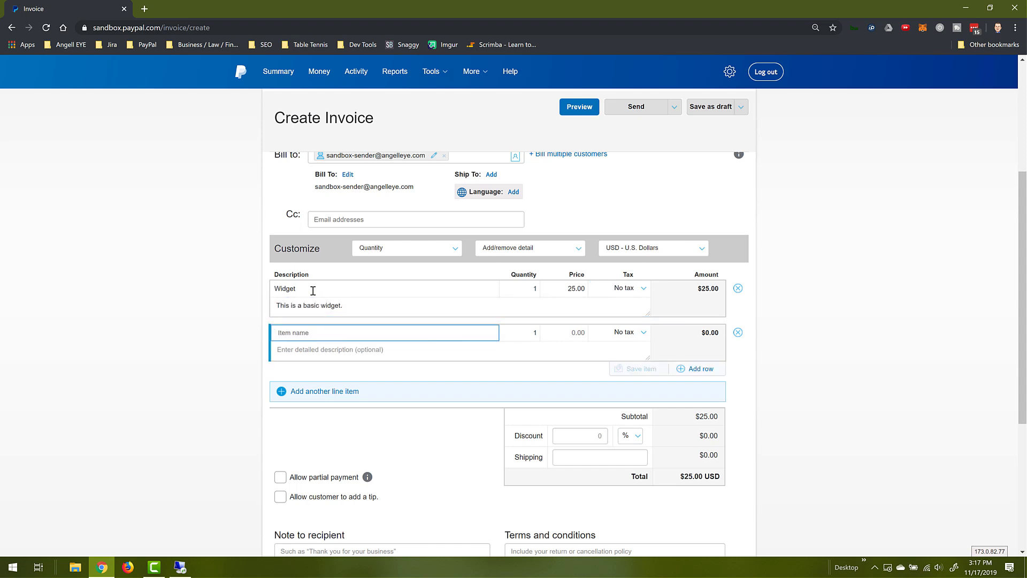
- Add the line item Advanced Widget, quantity 3 at 100, described 'This is the more advanced widget.'
{"action": "type", "text": "Advanced Widget"}
{"action": "key", "text": "Tab"}
{"action": "type", "text": "3"}
{"action": "key", "text": "Tab"}
{"action": "type", "text": "100"}
{"action": "key", "text": "Tab"}
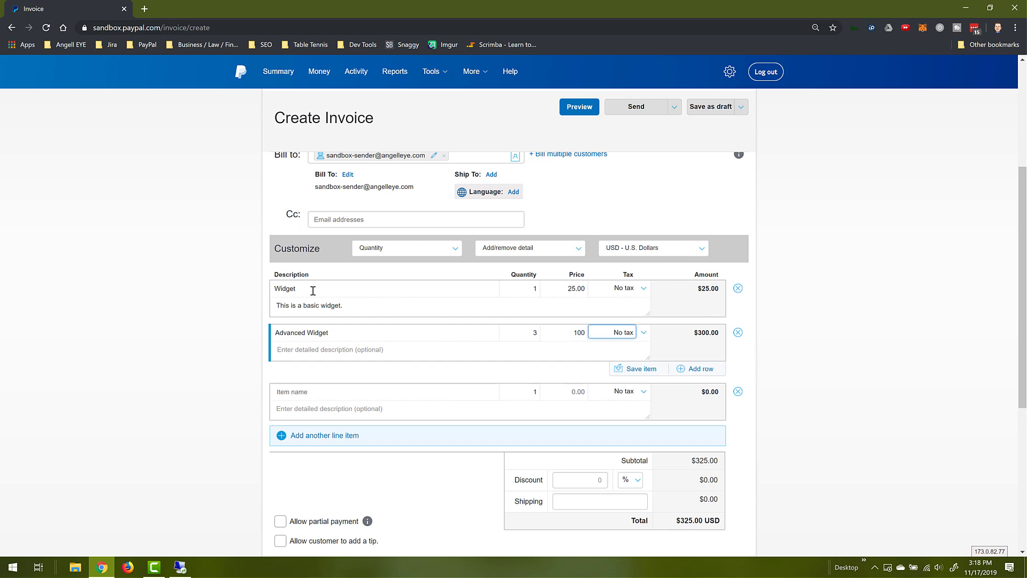
{"action": "key", "text": "Tab"}
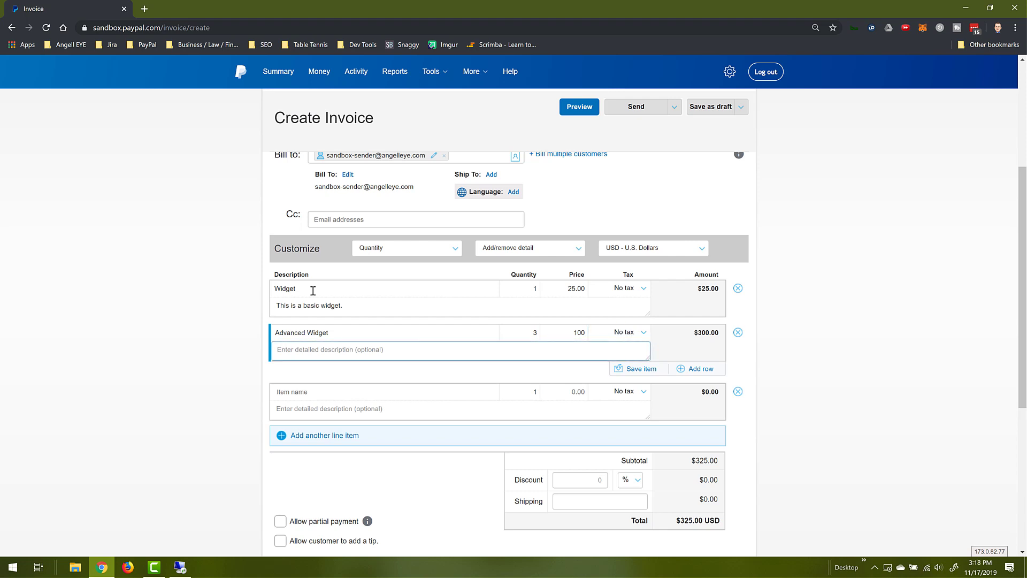
{"action": "type", "text": "This is the more advanced widget."}
{"action": "scroll", "coordinate": [828, 350], "scroll_direction": "down", "scroll_amount": 1}
{"action": "scroll", "coordinate": [828, 350], "scroll_direction": "down", "scroll_amount": 1}
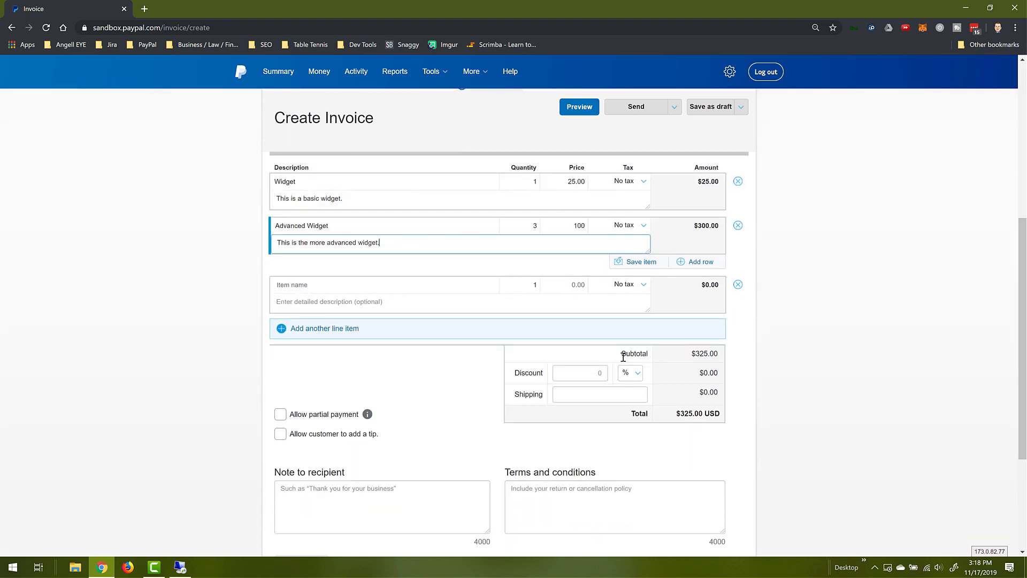
- Apply a 10% discount to the invoice
{"action": "left_click", "coordinate": [592, 375]}
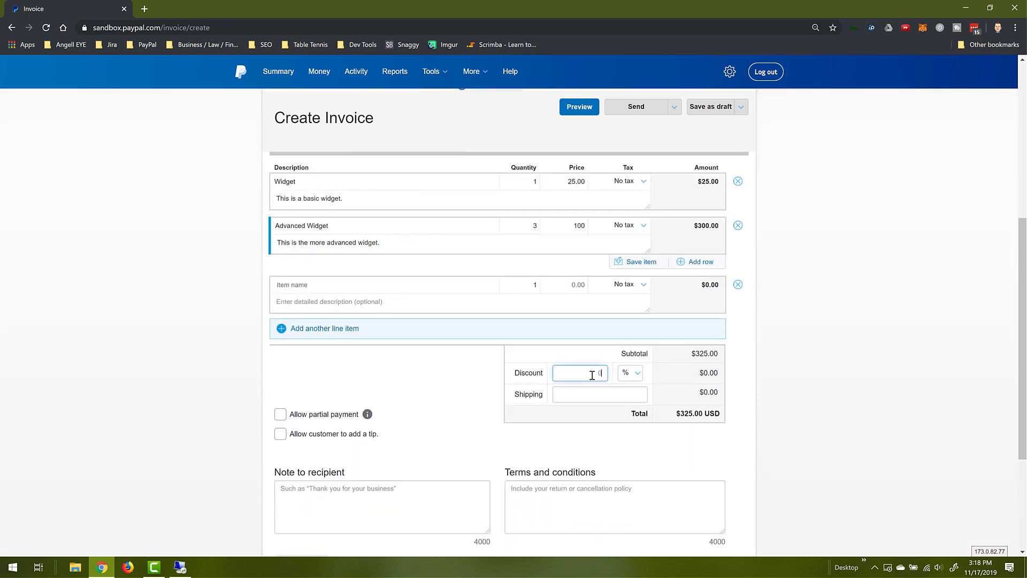
{"action": "type", "text": "10"}
{"action": "left_click", "coordinate": [818, 378]}
{"action": "scroll", "coordinate": [819, 379], "scroll_direction": "down", "scroll_amount": 1}
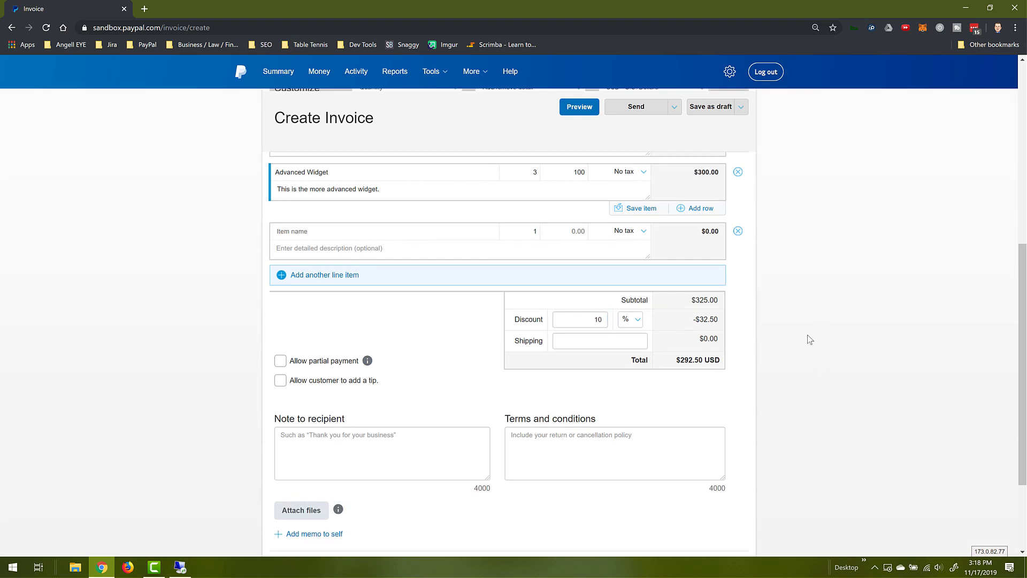
- Add 5.00 shipping, bringing the invoice total to $297.50 USD
{"action": "left_click", "coordinate": [614, 343]}
{"action": "type", "text": "5.00"}
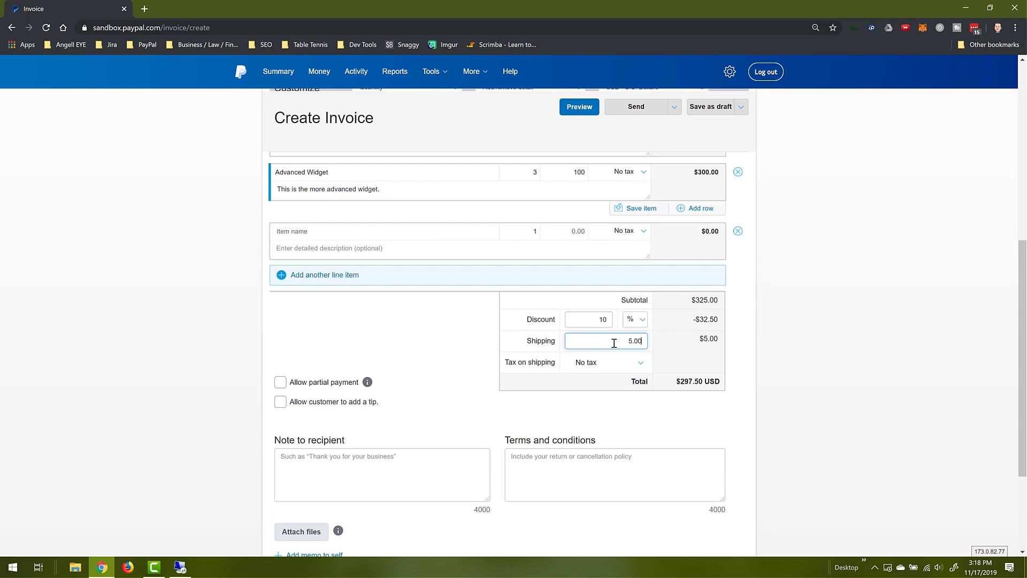
{"action": "left_click", "coordinate": [749, 344]}
{"action": "scroll", "coordinate": [749, 344], "scroll_direction": "down", "scroll_amount": 1}
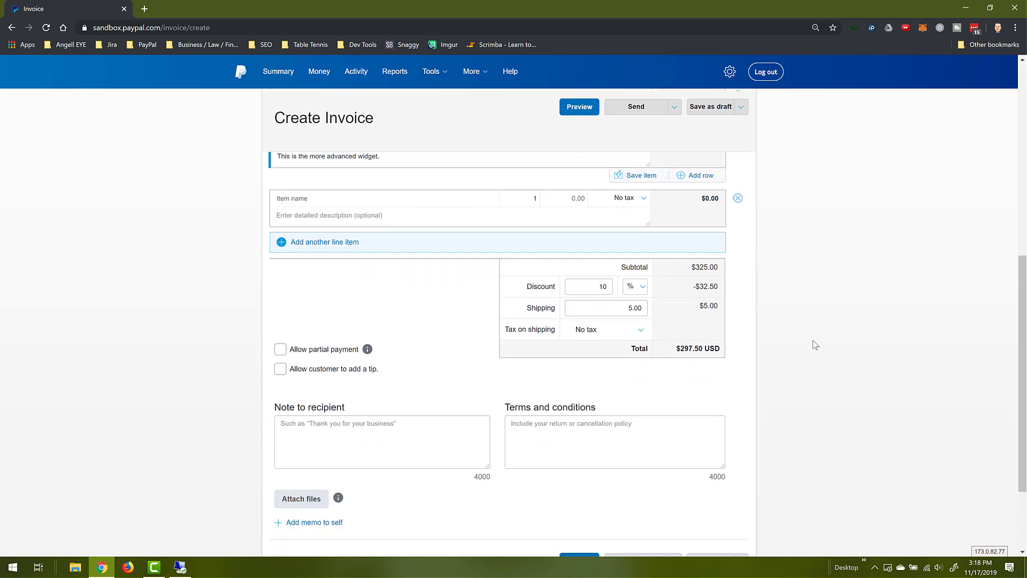
{"action": "scroll", "coordinate": [814, 345], "scroll_direction": "down", "scroll_amount": 1}
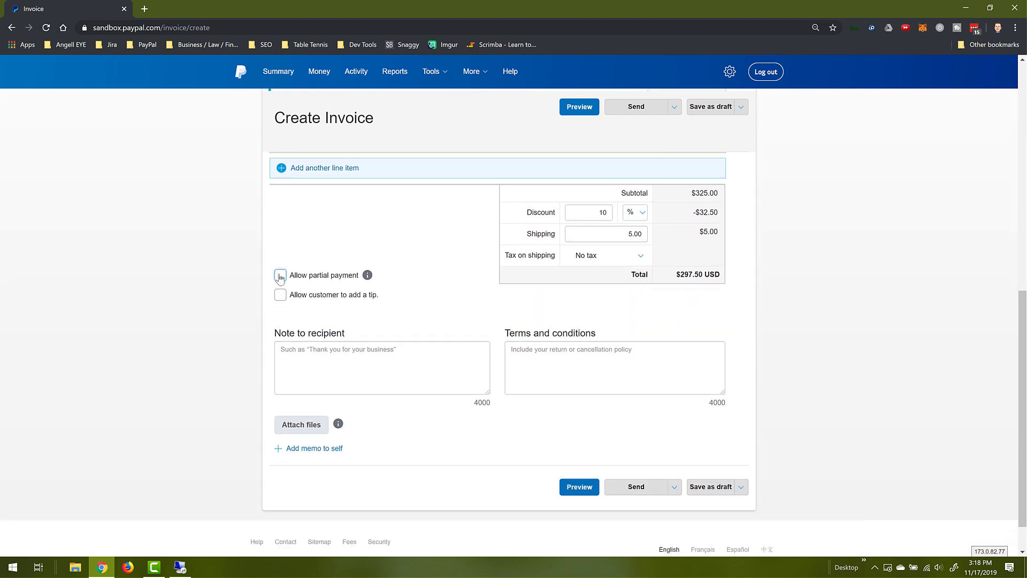
- Leave partial payment off and add the recipient note 'Thank you for your order!'
{"action": "left_click", "coordinate": [279, 276]}
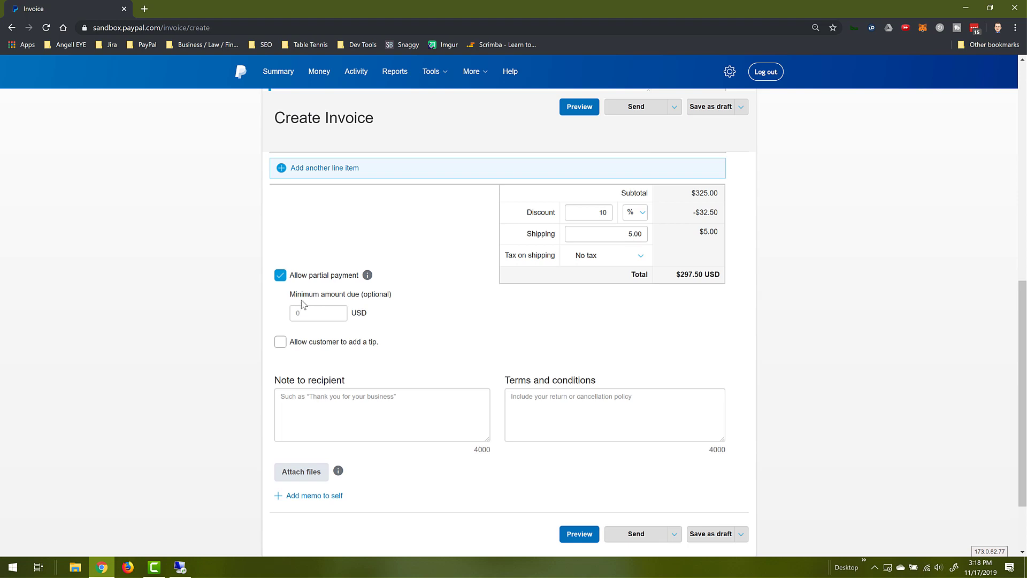
{"action": "left_click", "coordinate": [284, 280]}
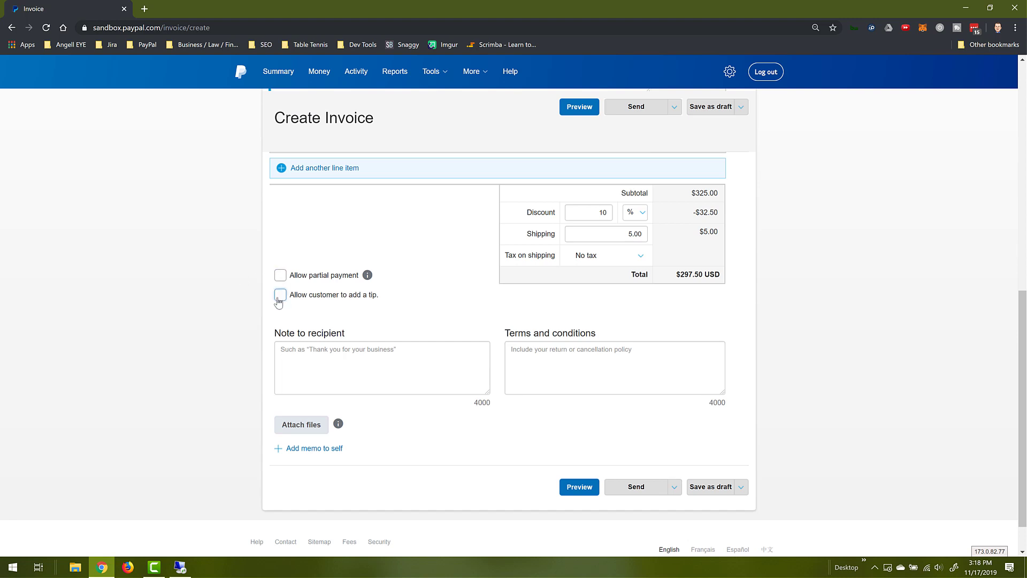
{"action": "left_click", "coordinate": [347, 362]}
{"action": "type", "text": "Thank"}
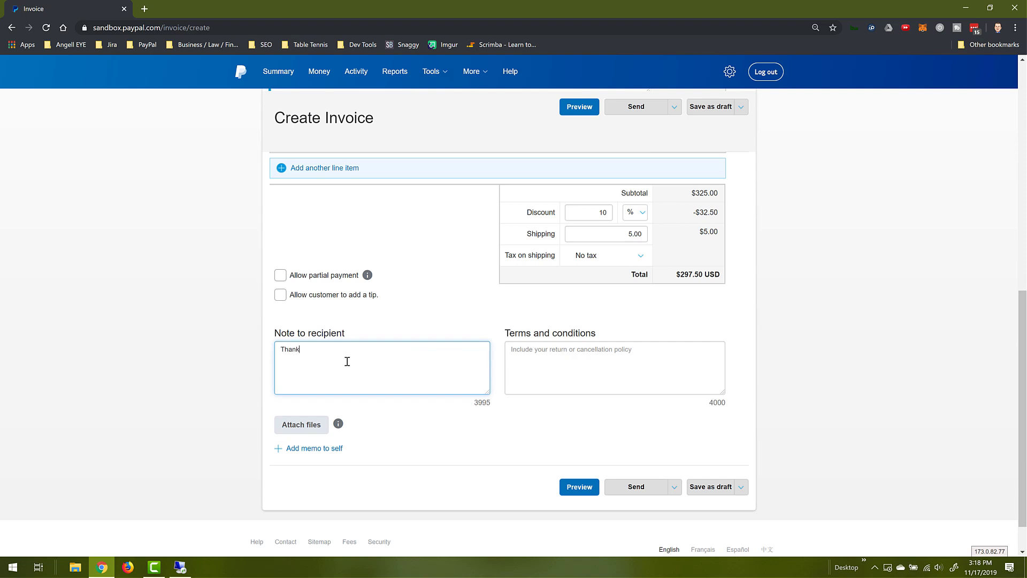
{"action": "type", "text": " you for your order!"}
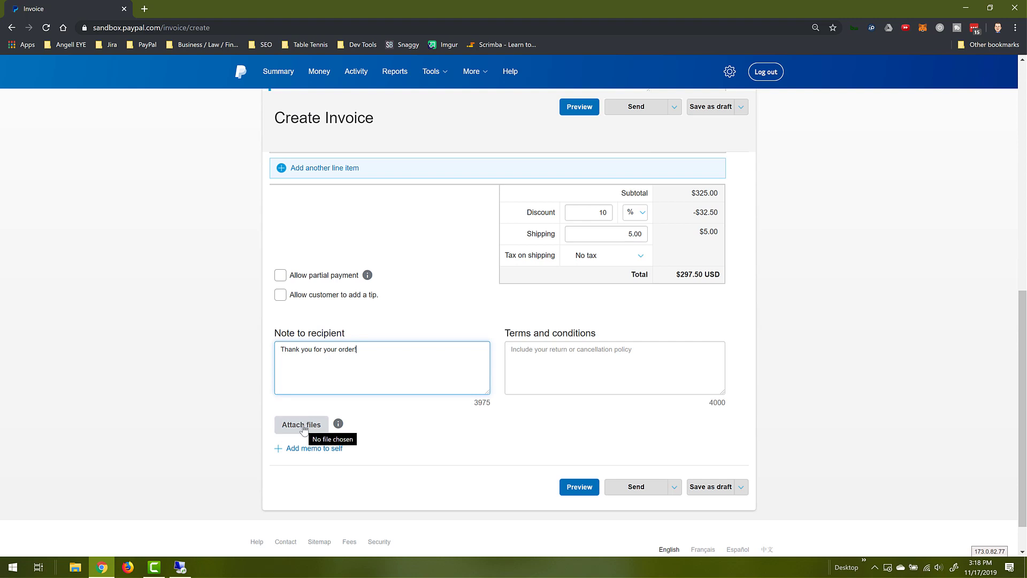
- Add the memo to self 'This customer was great, and I need to follow up in a month.'
{"action": "left_click", "coordinate": [304, 453]}
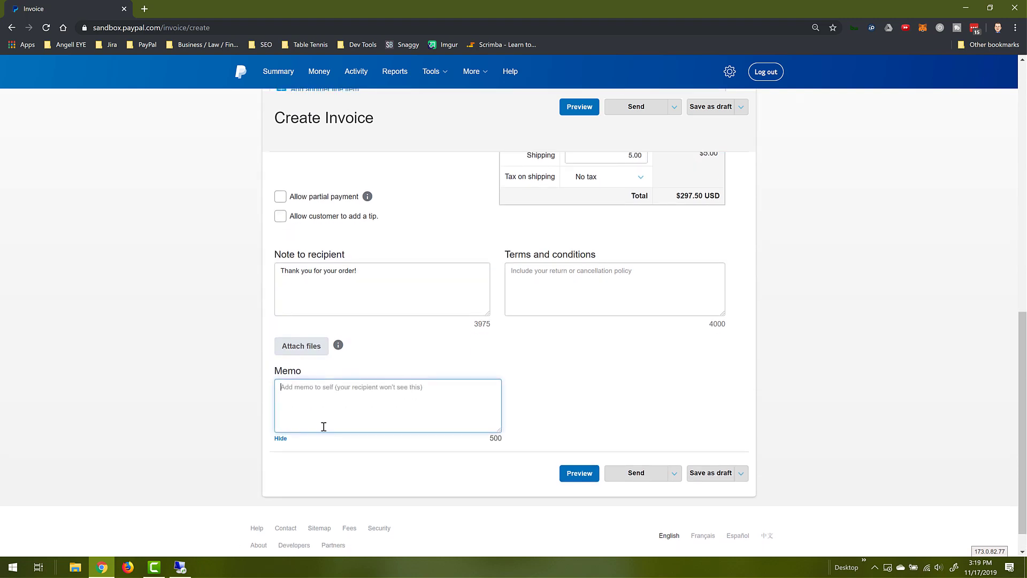
{"action": "type", "text": "This custome"}
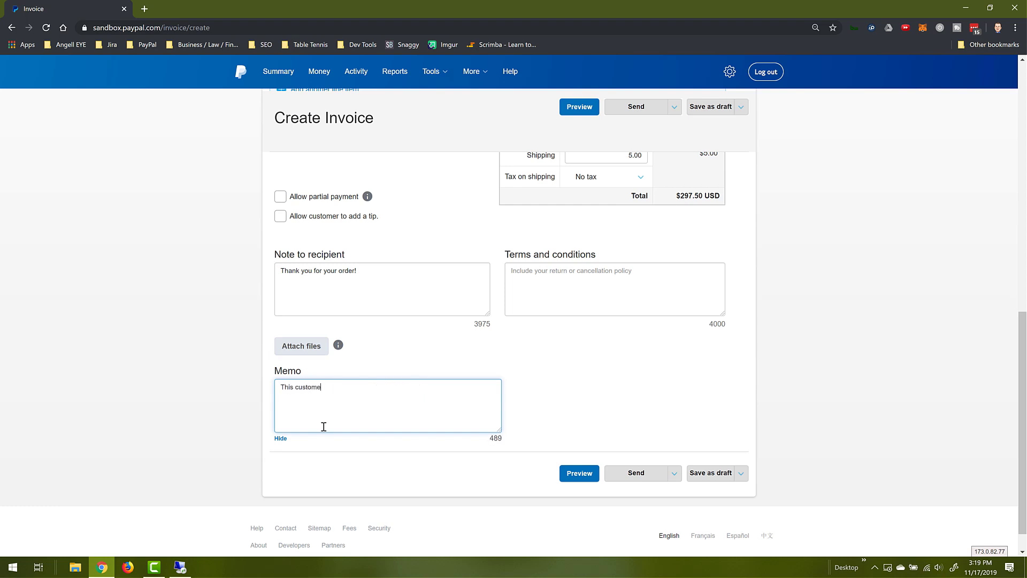
{"action": "type", "text": "r was great, and I need to follow up in a month."}
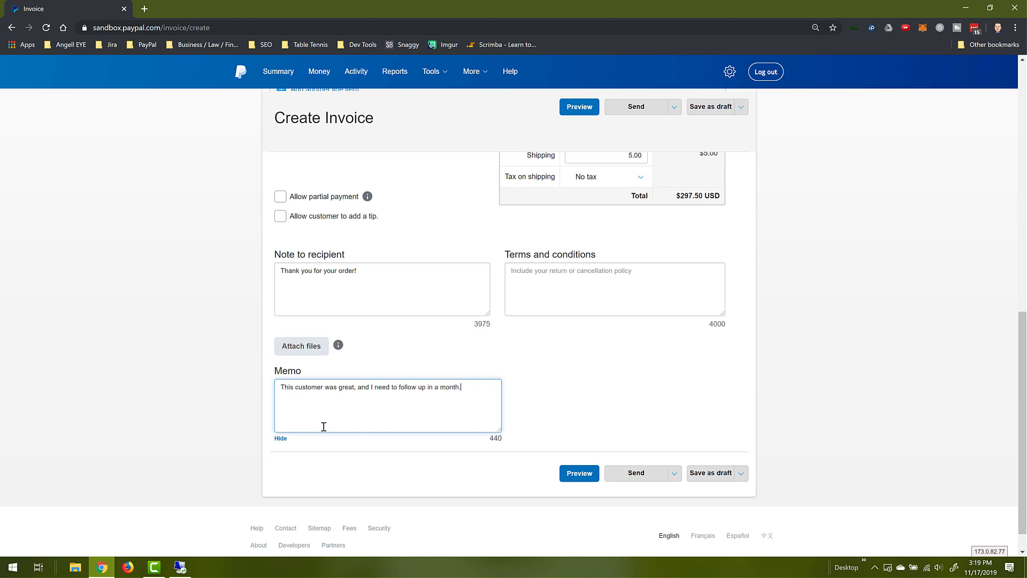
{"action": "left_click", "coordinate": [645, 418]}
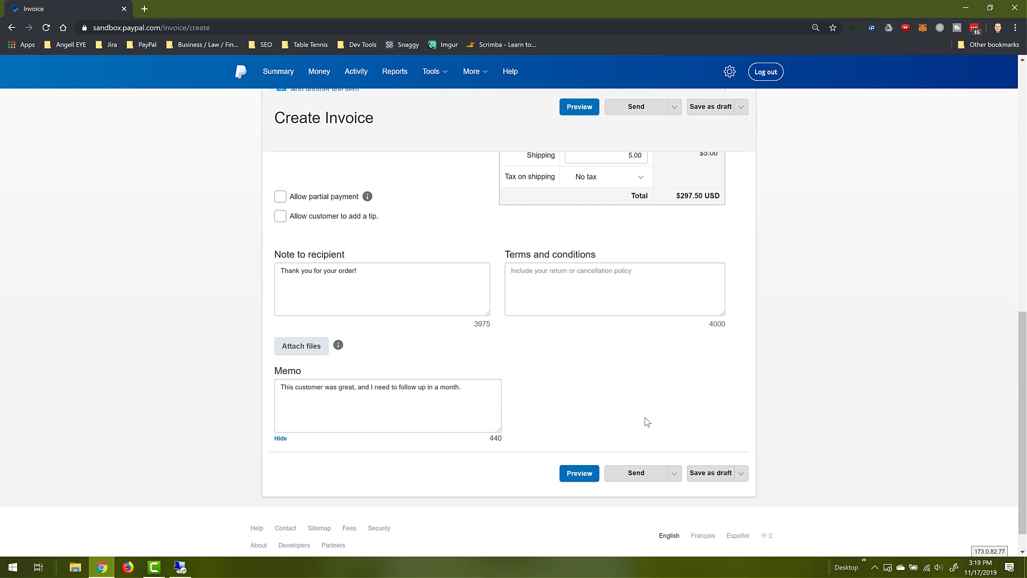
- Preview invoice PPIW-119 and send it to the customer for $297.50
{"action": "left_click", "coordinate": [579, 474]}
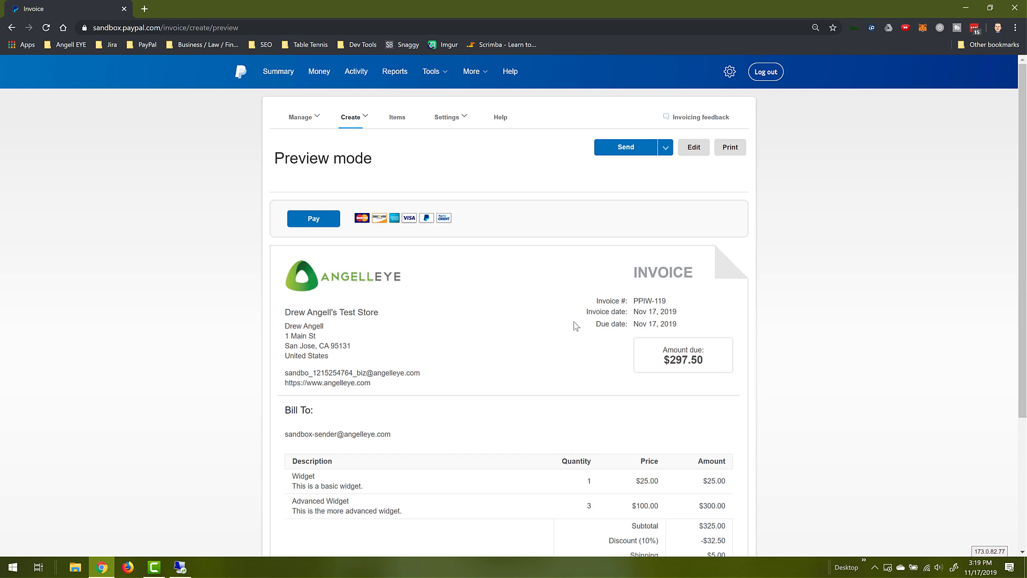
{"action": "scroll", "coordinate": [855, 256], "scroll_direction": "down", "scroll_amount": 1}
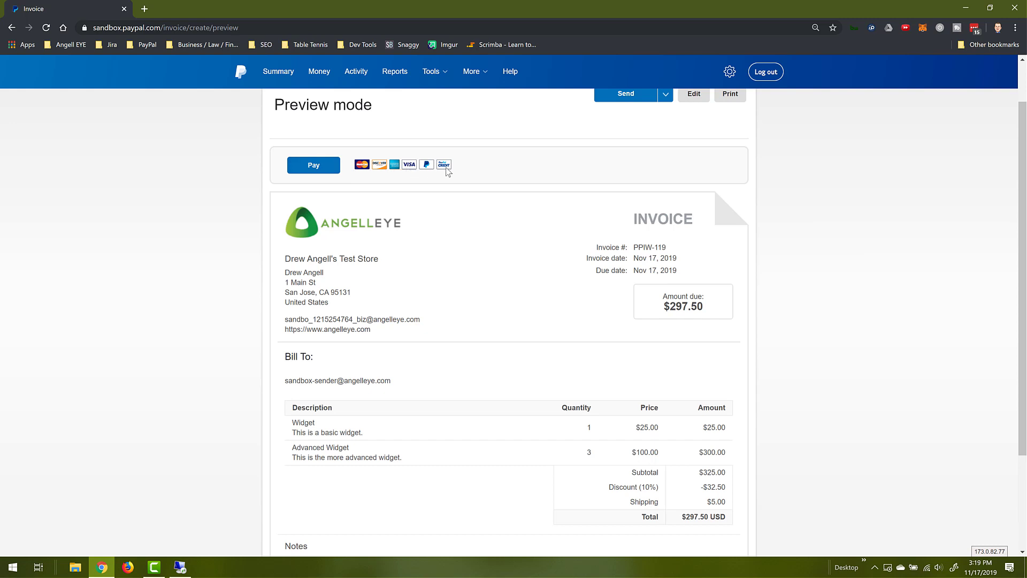
{"action": "scroll", "coordinate": [489, 251], "scroll_direction": "down", "scroll_amount": 1}
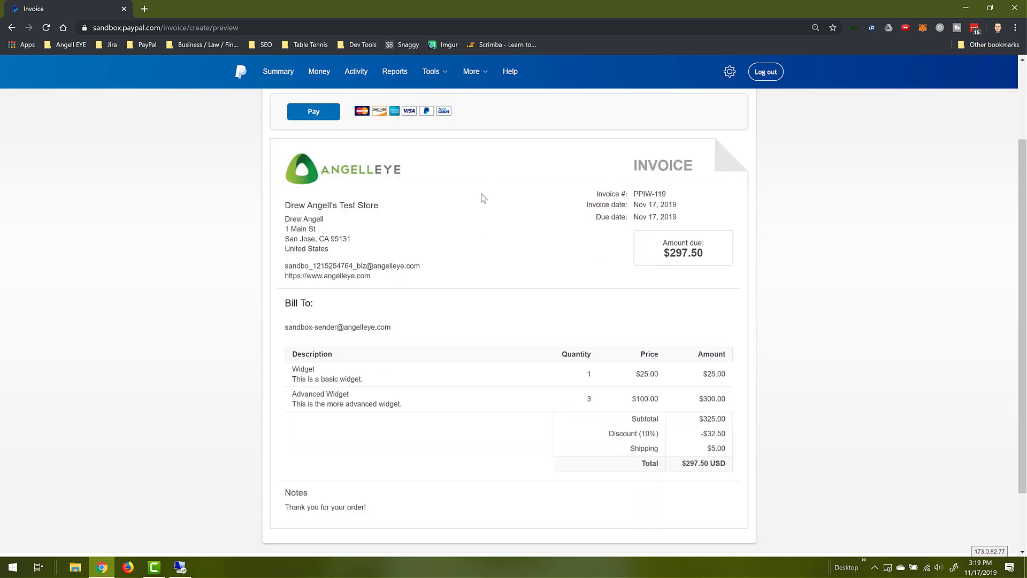
{"action": "scroll", "coordinate": [538, 351], "scroll_direction": "down", "scroll_amount": 2}
{"action": "scroll", "coordinate": [538, 350], "scroll_direction": "up", "scroll_amount": 3}
{"action": "scroll", "coordinate": [538, 350], "scroll_direction": "up", "scroll_amount": 1}
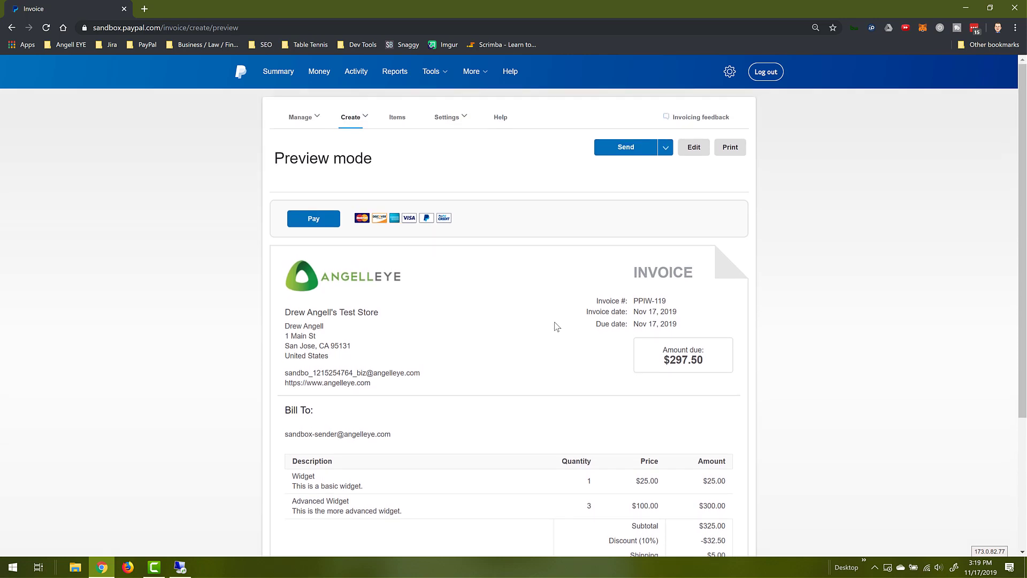
{"action": "left_click", "coordinate": [629, 153]}
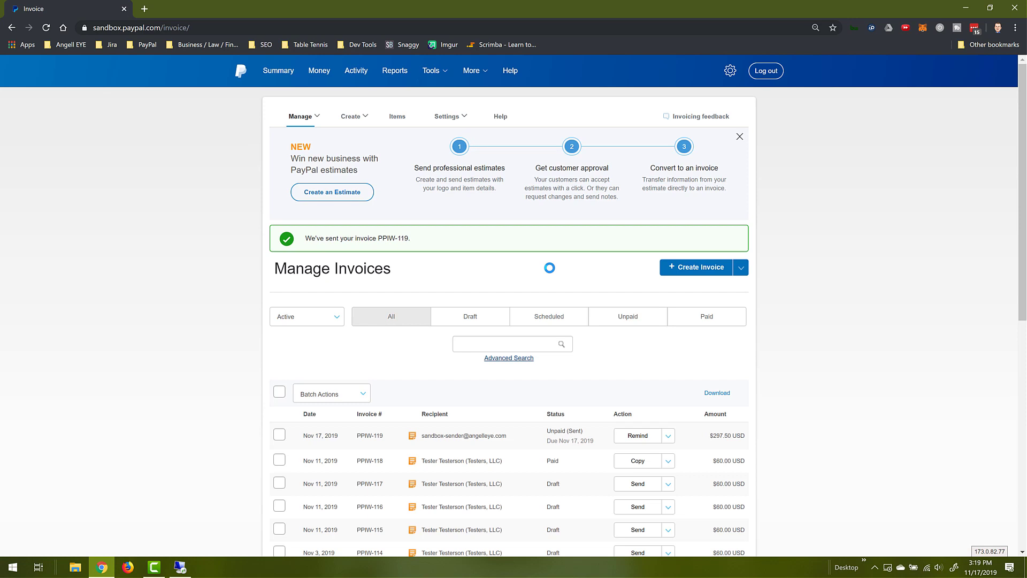
{"action": "scroll", "coordinate": [551, 287], "scroll_direction": "down", "scroll_amount": 1}
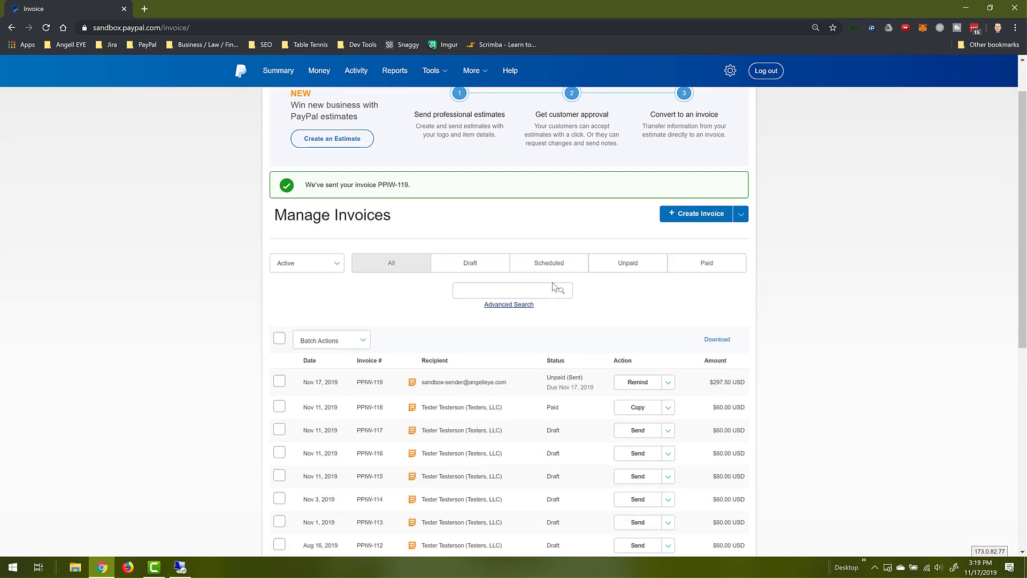
{"action": "scroll", "coordinate": [553, 288], "scroll_direction": "down", "scroll_amount": 2}
{"action": "left_click", "coordinate": [484, 294]}
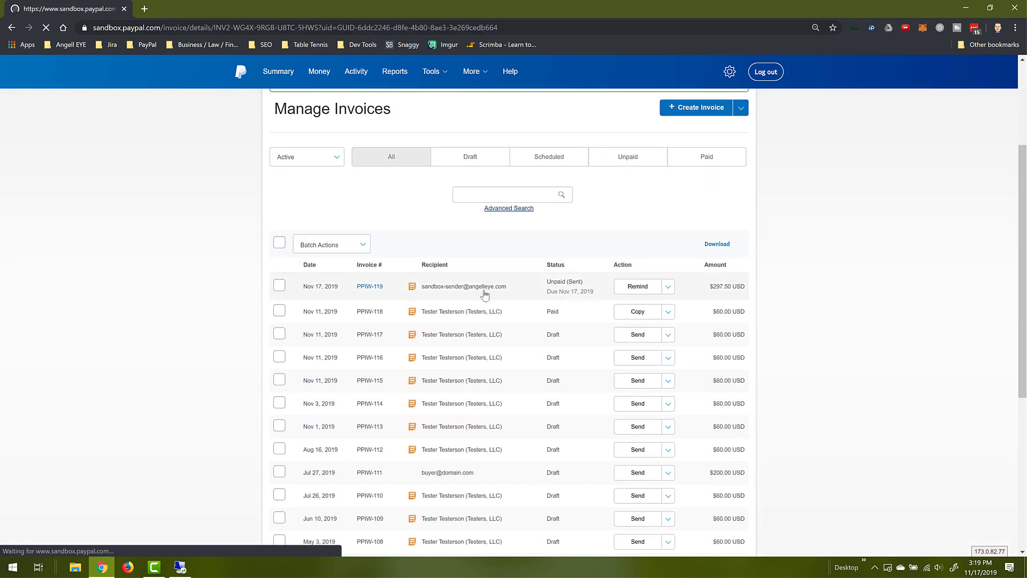
{"action": "scroll", "coordinate": [484, 295], "scroll_direction": "down", "scroll_amount": 2}
{"action": "scroll", "coordinate": [484, 295], "scroll_direction": "down", "scroll_amount": 2}
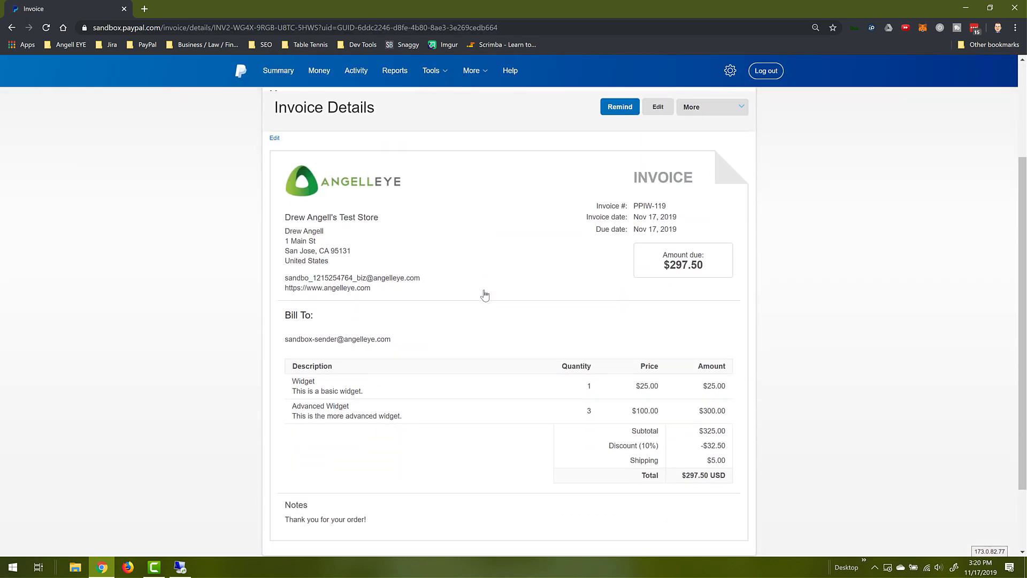
{"action": "scroll", "coordinate": [484, 295], "scroll_direction": "down", "scroll_amount": 1}
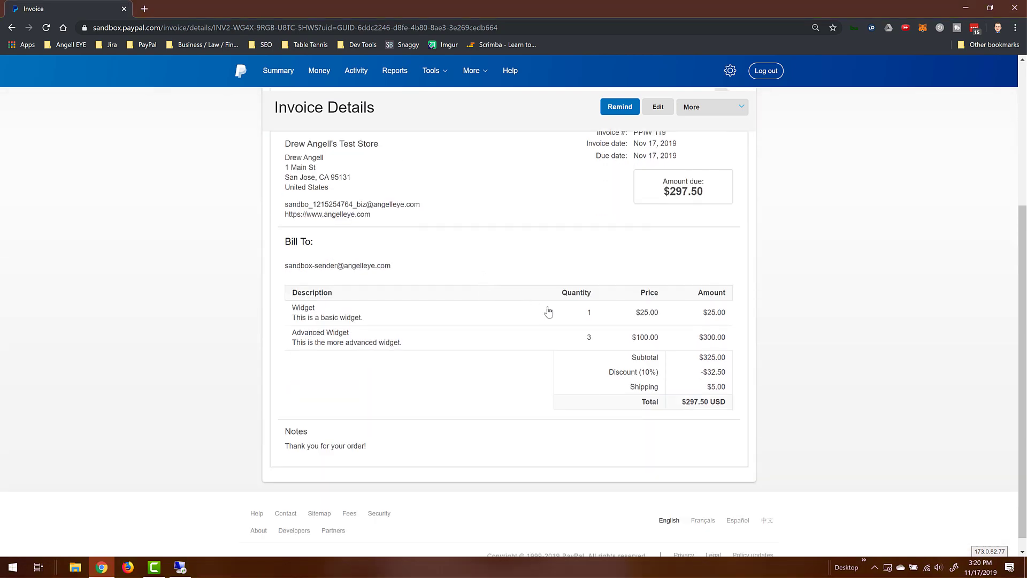
{"action": "scroll", "coordinate": [549, 311], "scroll_direction": "up", "scroll_amount": 5}
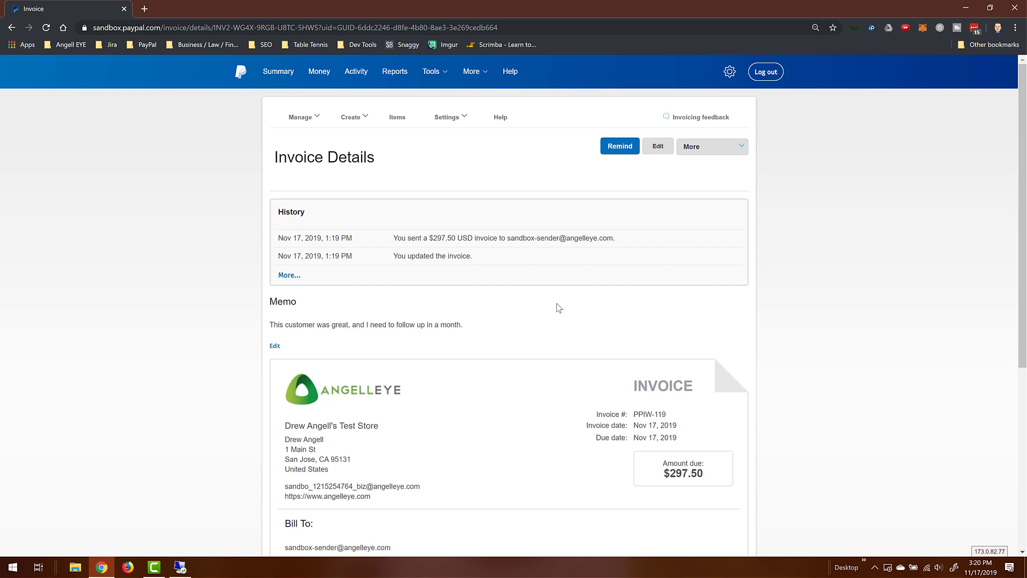
- Copy invoice PPIW-119's shareable link from the More > Share link dialog
{"action": "left_click", "coordinate": [742, 147]}
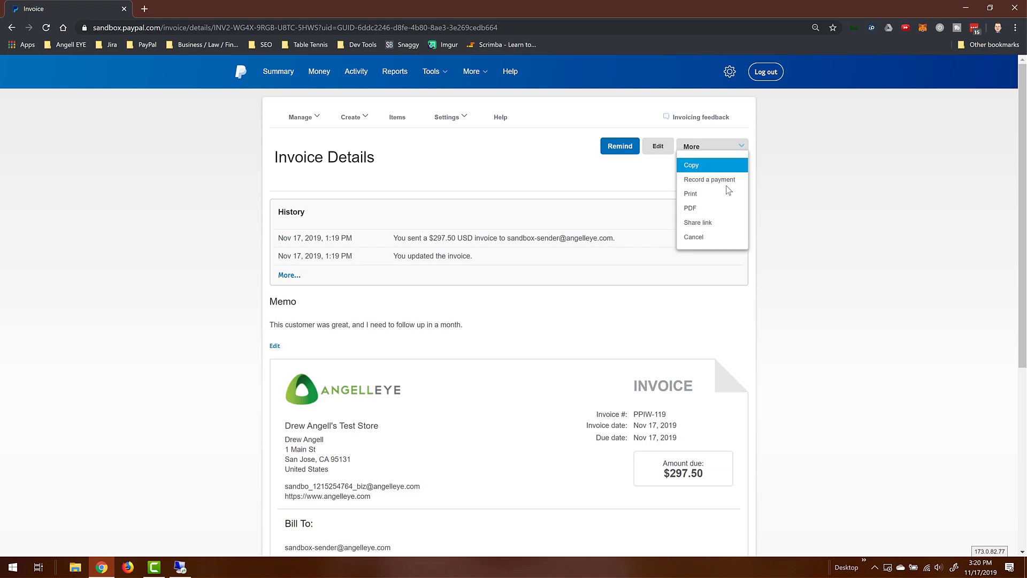
{"action": "left_click", "coordinate": [695, 223]}
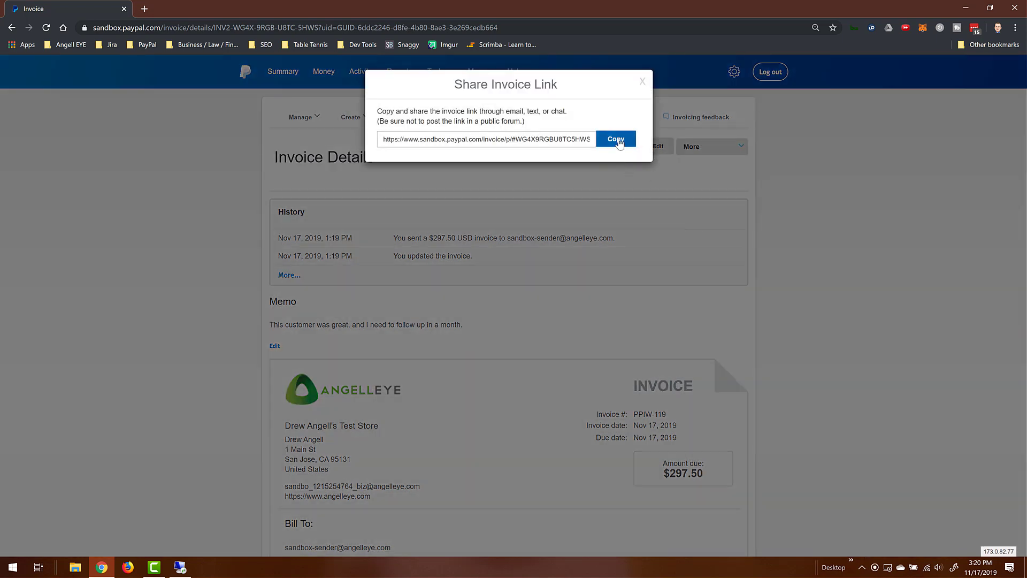
{"action": "left_click", "coordinate": [616, 140]}
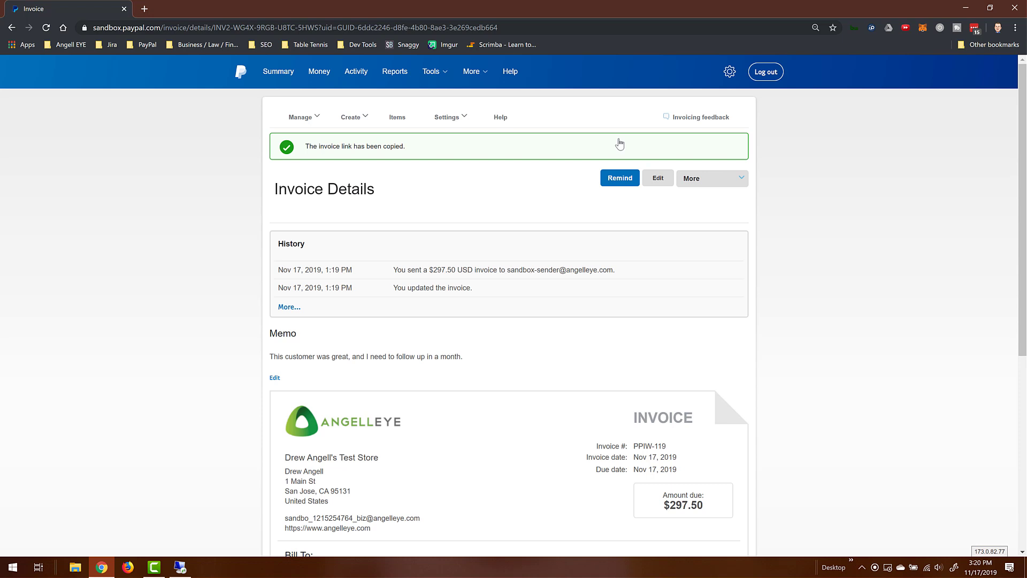
- Load the copied PPIW-119 link in a new tab and view its customer-facing $297.50 page
{"action": "left_click", "coordinate": [144, 9]}
{"action": "key", "text": "ctrl+v"}
{"action": "key", "text": "Return"}
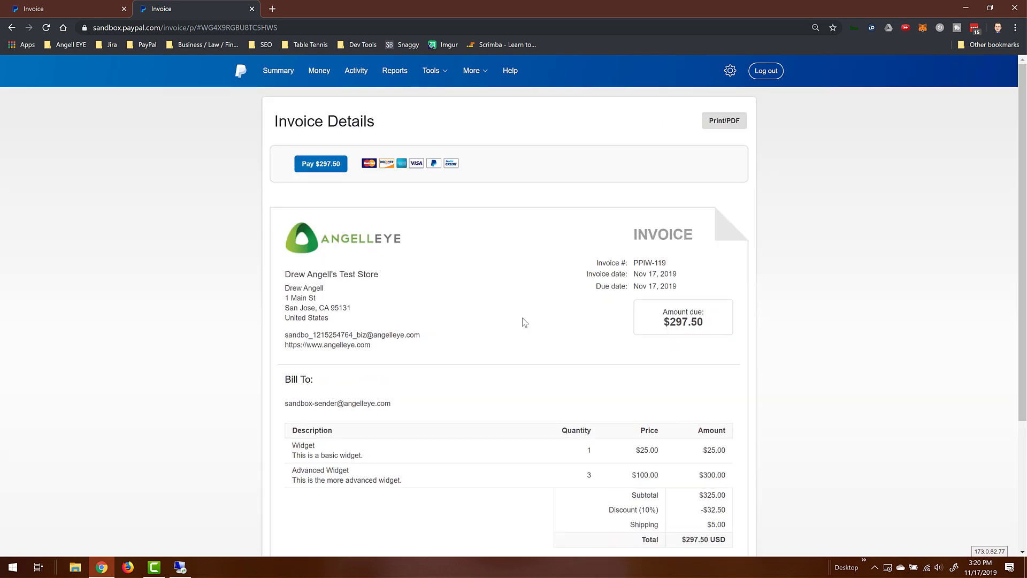
{"action": "scroll", "coordinate": [525, 322], "scroll_direction": "down", "scroll_amount": 3}
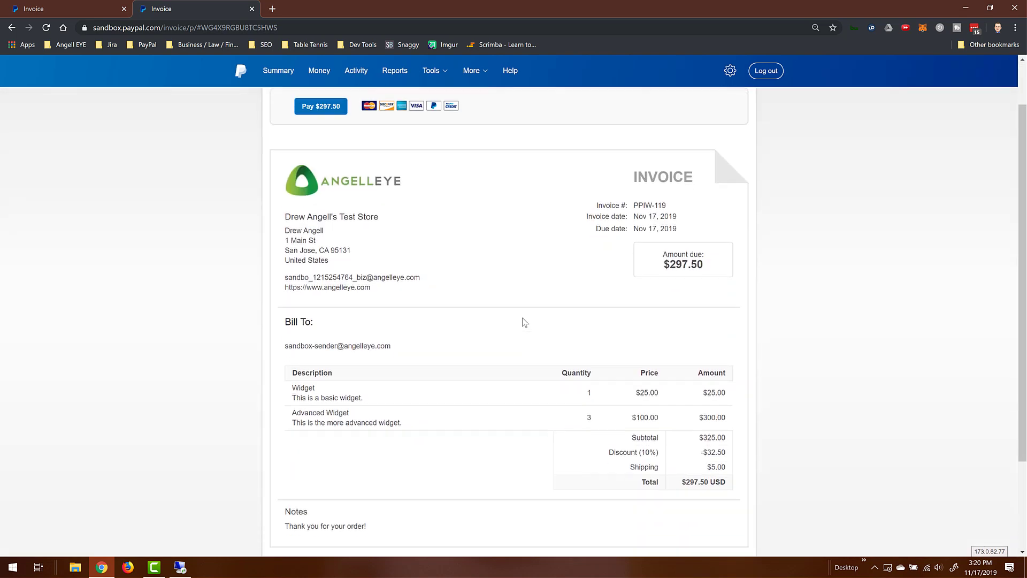
{"action": "scroll", "coordinate": [525, 321], "scroll_direction": "up", "scroll_amount": 2}
{"action": "scroll", "coordinate": [525, 321], "scroll_direction": "up", "scroll_amount": 3}
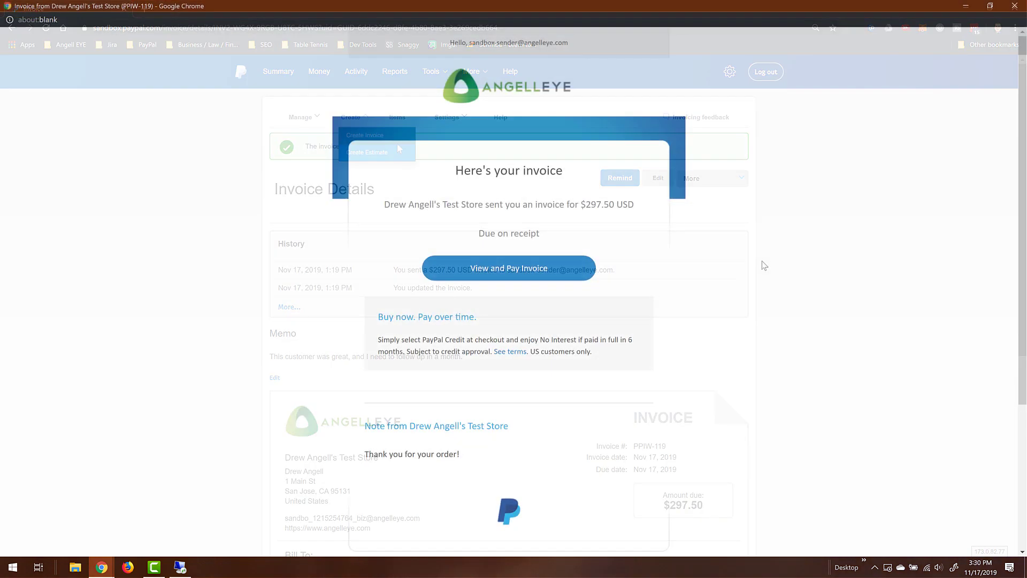
- Open invoice PPIW-119 from the customer's email and choose Pay $297.50
{"action": "left_click", "coordinate": [523, 275]}
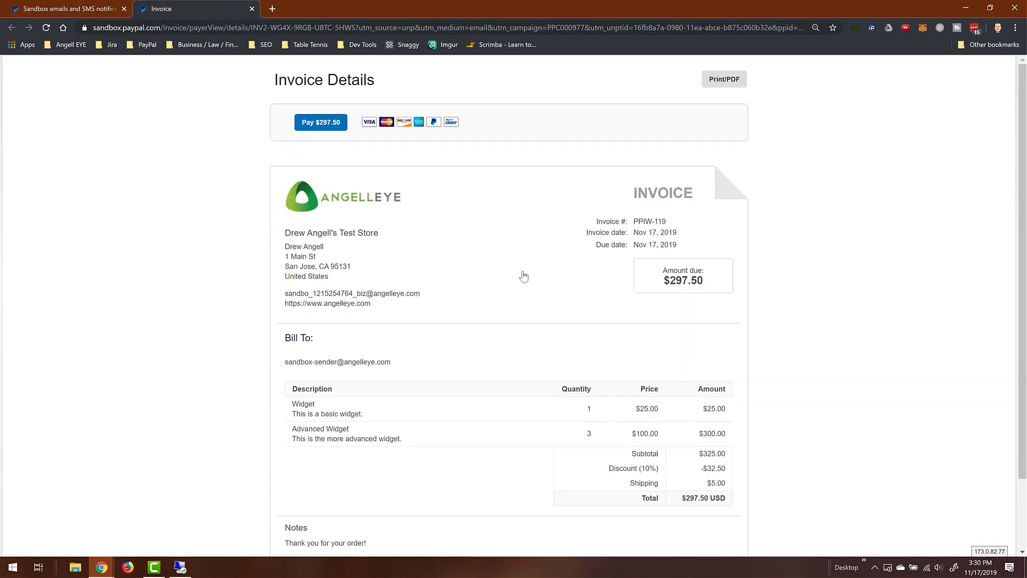
{"action": "scroll", "coordinate": [523, 276], "scroll_direction": "down", "scroll_amount": 1}
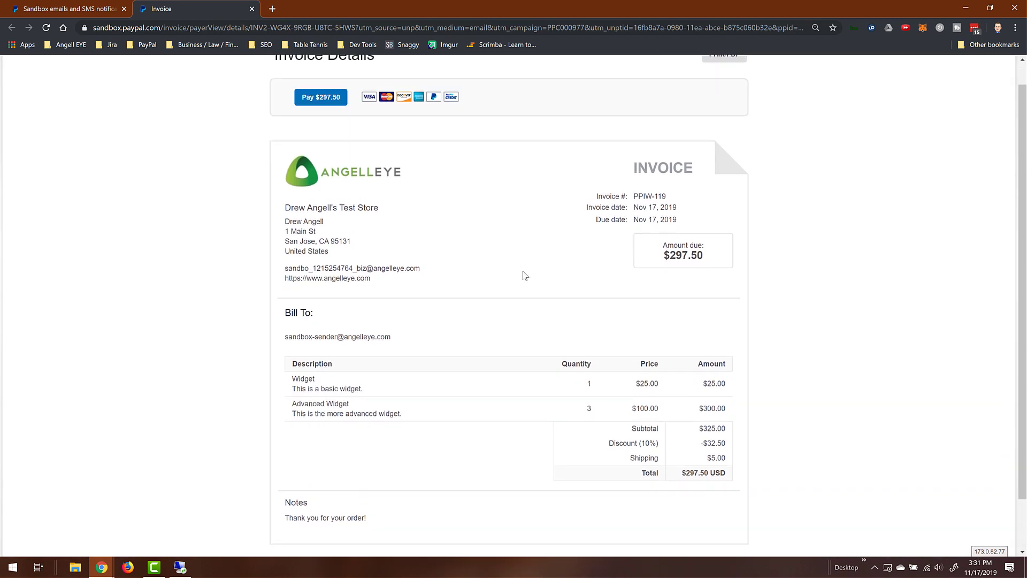
{"action": "scroll", "coordinate": [524, 276], "scroll_direction": "up", "scroll_amount": 1}
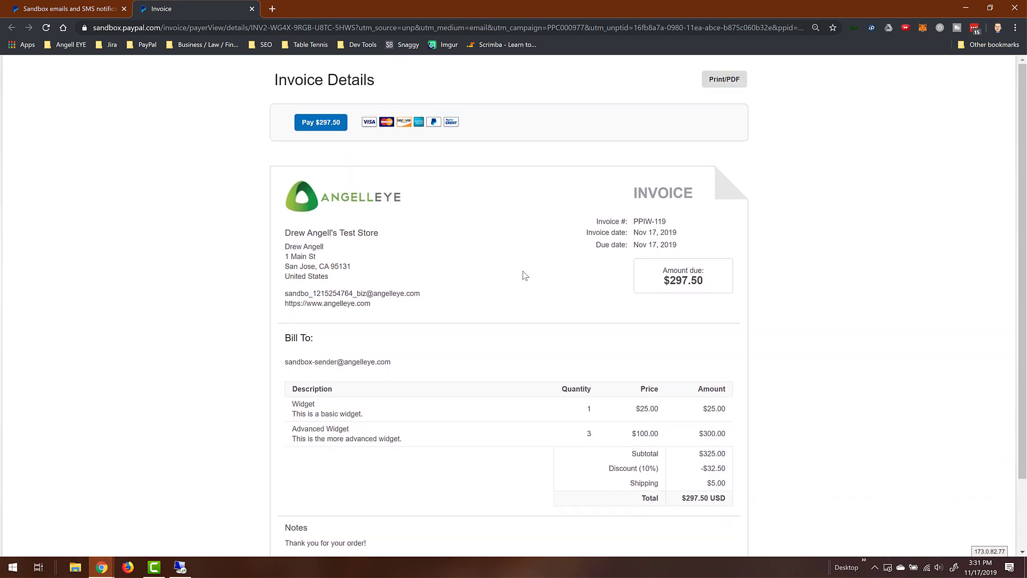
{"action": "left_click", "coordinate": [331, 126]}
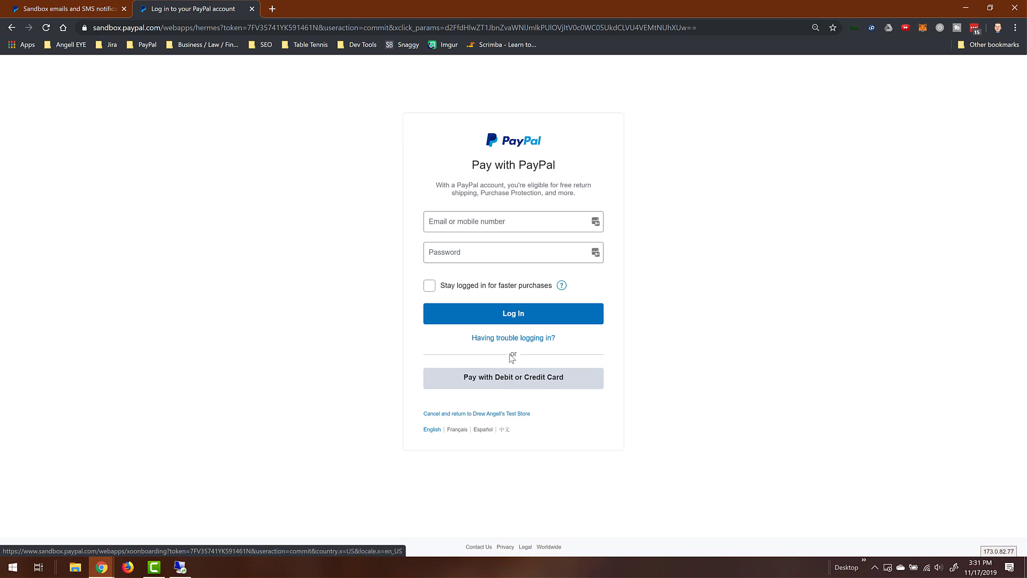
- Sign in to Pay with PayPal using the buyer's sandbox email and password
{"action": "left_click", "coordinate": [498, 222]}
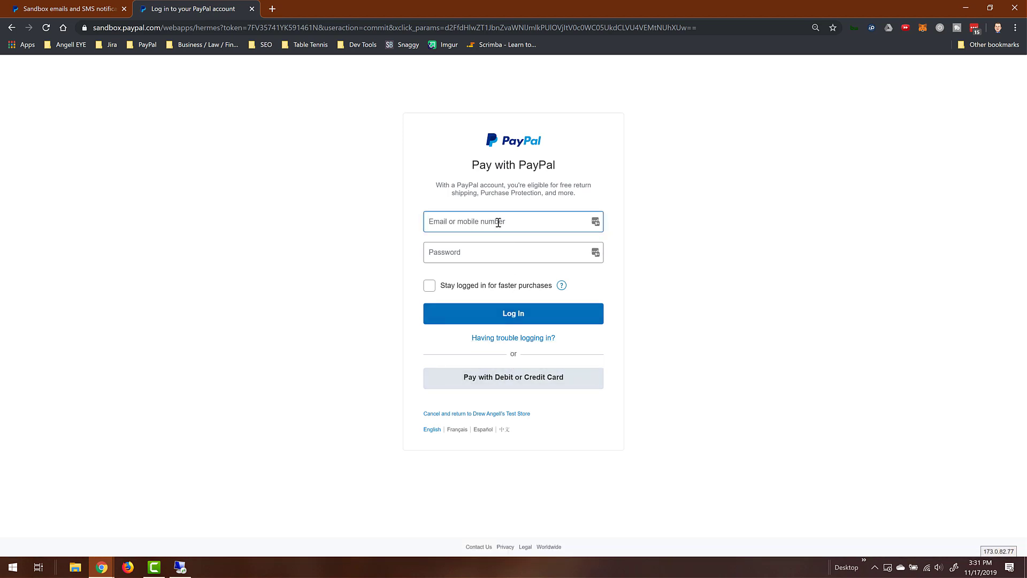
{"action": "key", "text": "Tab"}
{"action": "type", "text": "*********"}
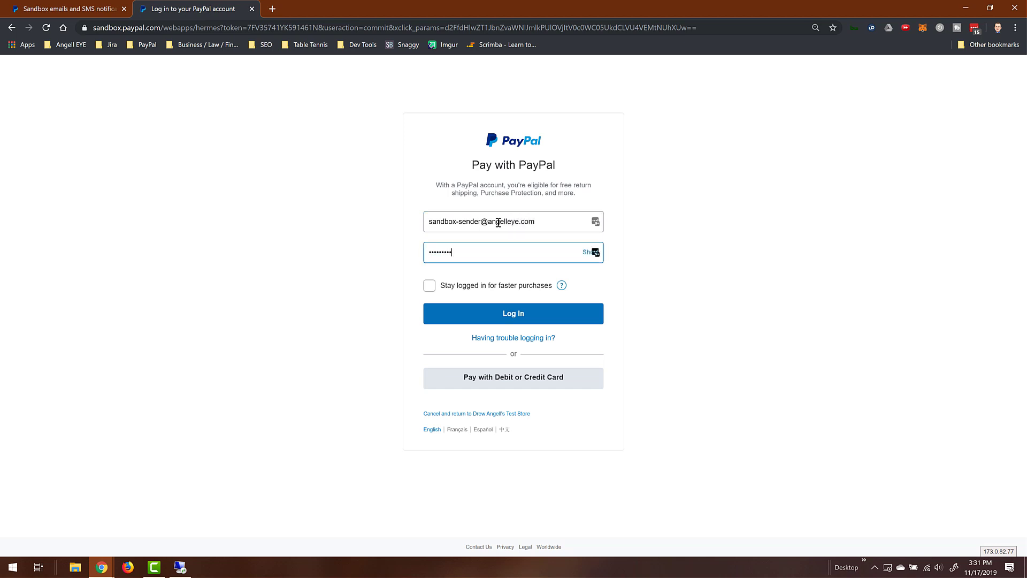
{"action": "key", "text": "Return"}
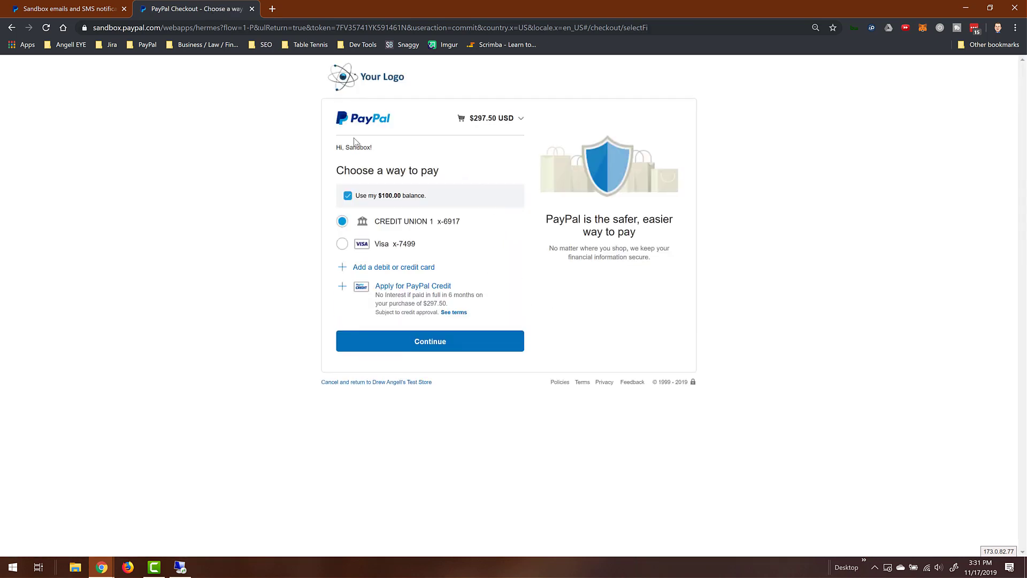
- Keep the $100.00 balance applied, continue to review, and submit the $297.50 payment
{"action": "left_click", "coordinate": [348, 196]}
{"action": "left_click", "coordinate": [348, 198]}
{"action": "left_click", "coordinate": [428, 342]}
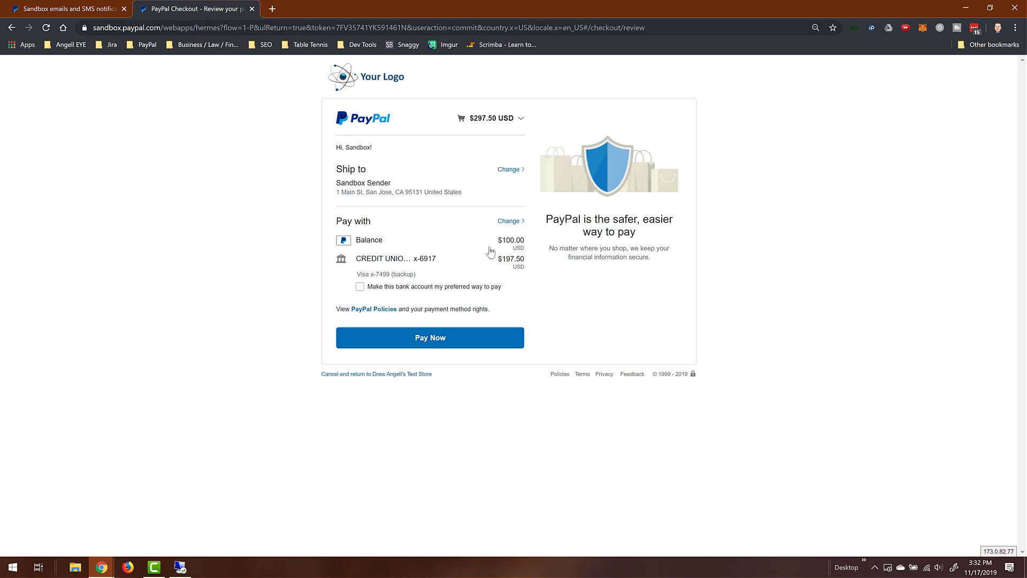
{"action": "left_click", "coordinate": [454, 342]}
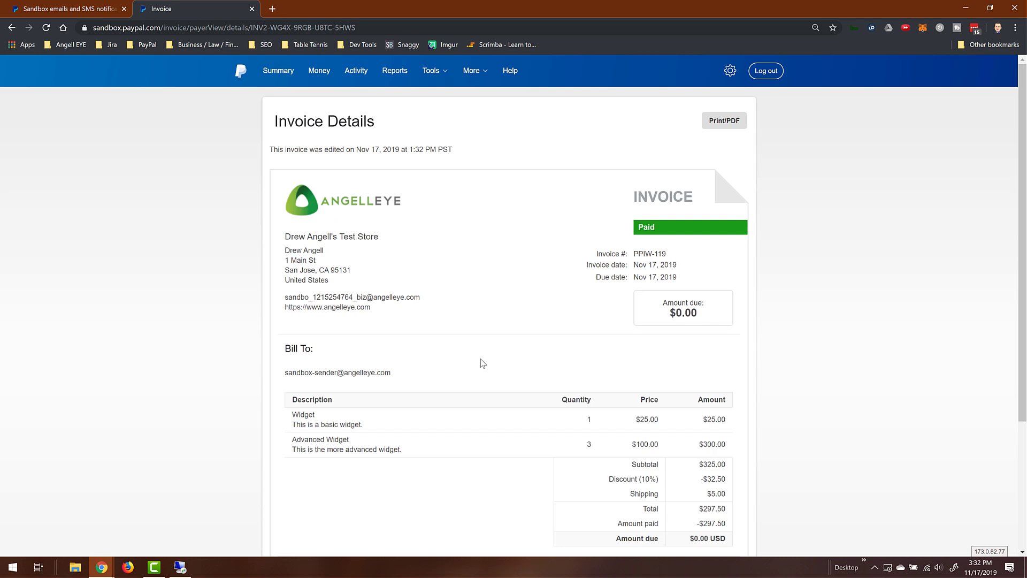
- Scroll down the paid invoice and log out of the buyer account
{"action": "scroll", "coordinate": [483, 364], "scroll_direction": "down", "scroll_amount": 1}
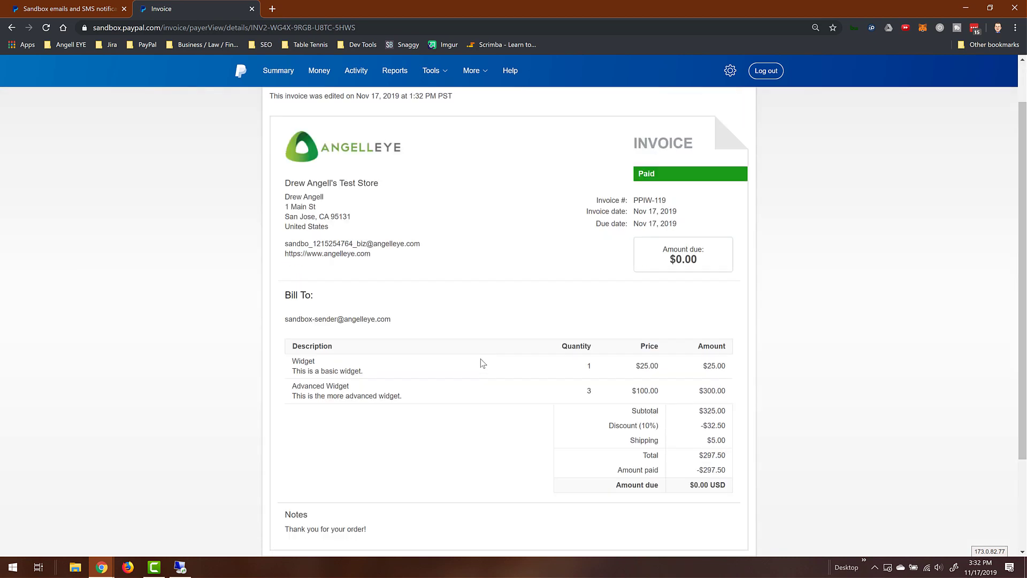
{"action": "left_click", "coordinate": [767, 75]}
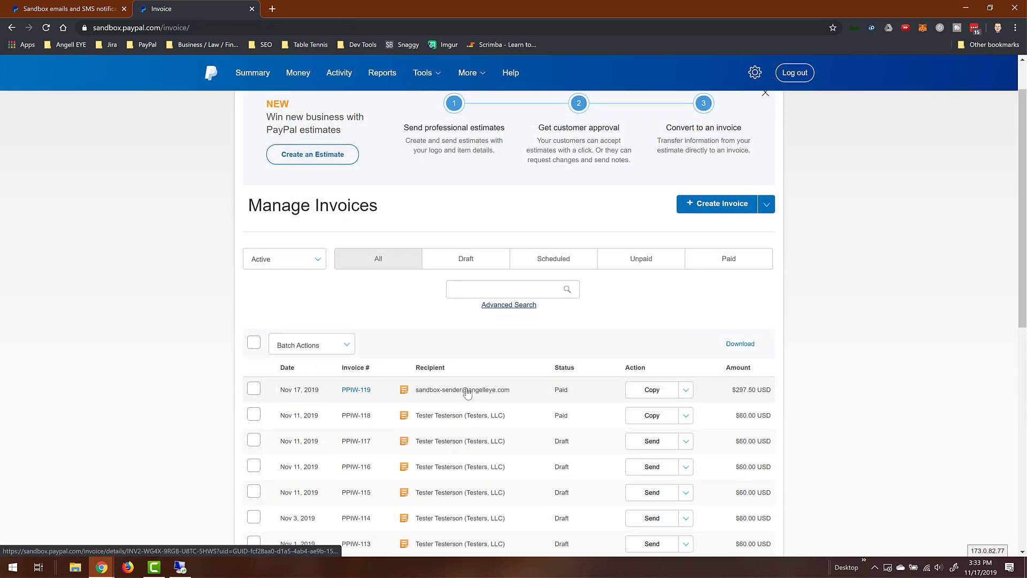
- Open PPIW-119 and scroll through its Paid status, $297.50 payment history and $0.00 due
{"action": "left_click", "coordinate": [364, 392]}
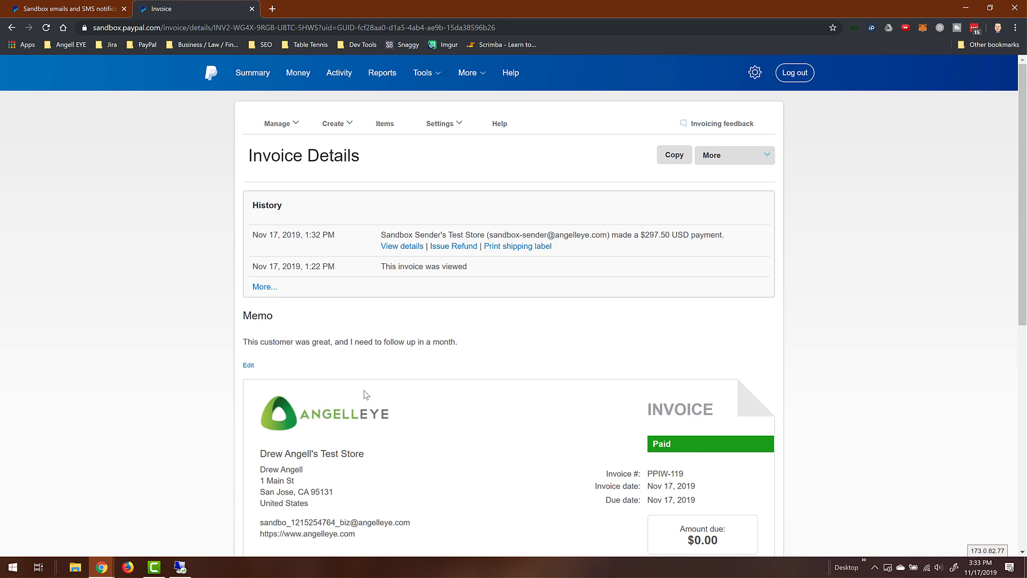
{"action": "scroll", "coordinate": [551, 328], "scroll_direction": "down", "scroll_amount": 2}
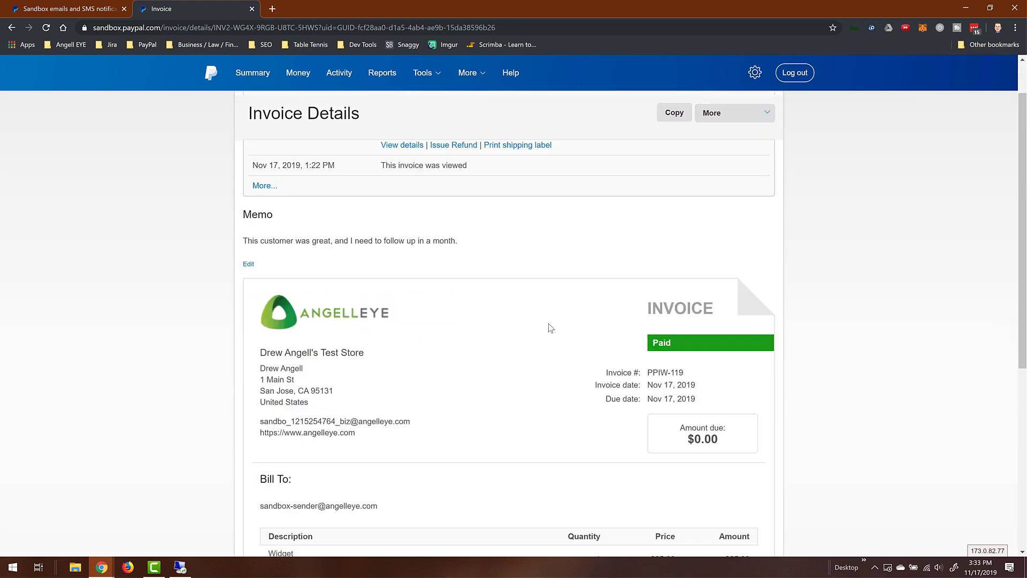
{"action": "scroll", "coordinate": [550, 328], "scroll_direction": "down", "scroll_amount": 5}
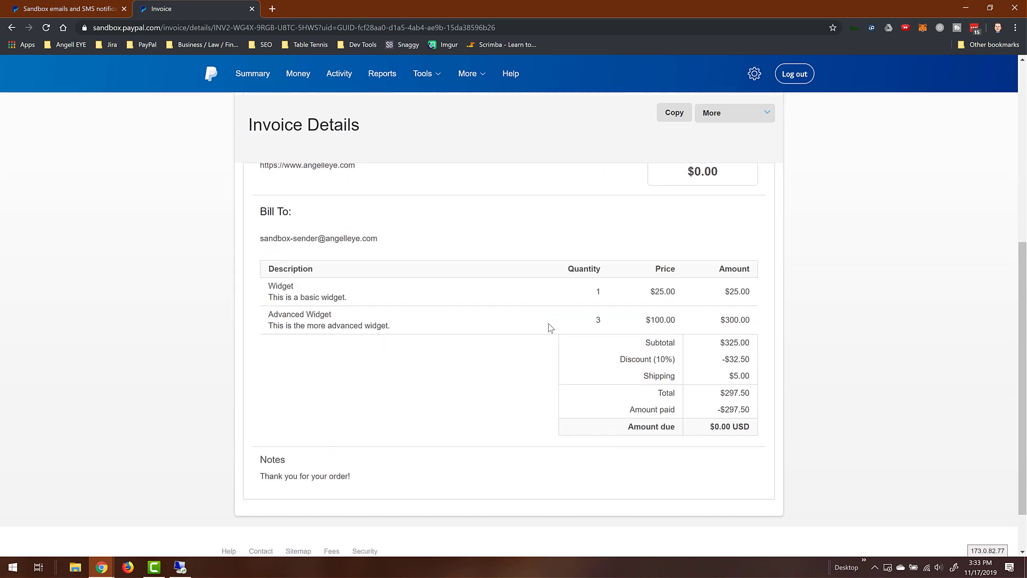
{"action": "scroll", "coordinate": [551, 327], "scroll_direction": "up", "scroll_amount": 2}
{"action": "scroll", "coordinate": [551, 327], "scroll_direction": "up", "scroll_amount": 6}
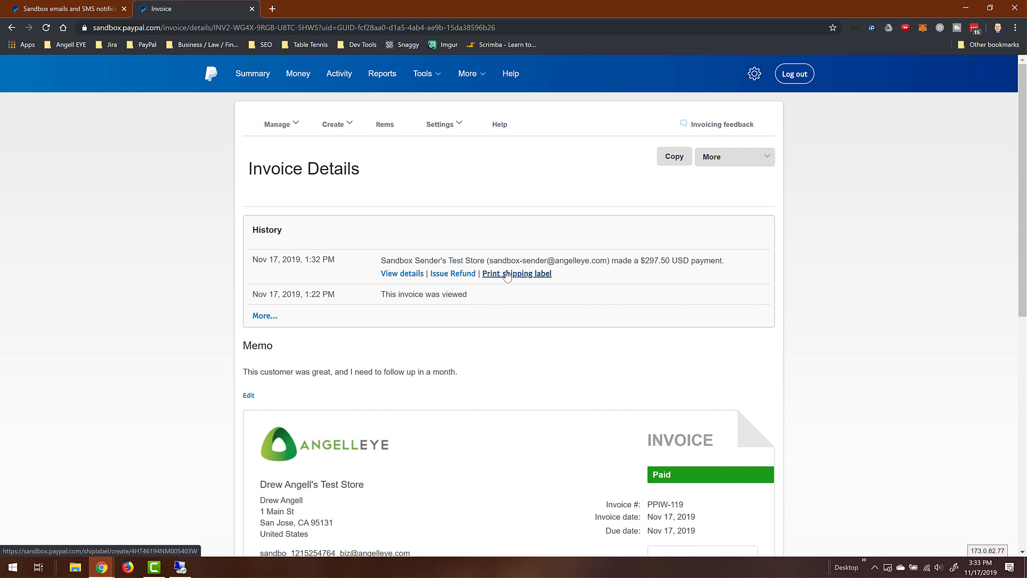
- Open the $297.50 payment's transaction details from the History box and scroll through them
{"action": "left_click", "coordinate": [402, 274]}
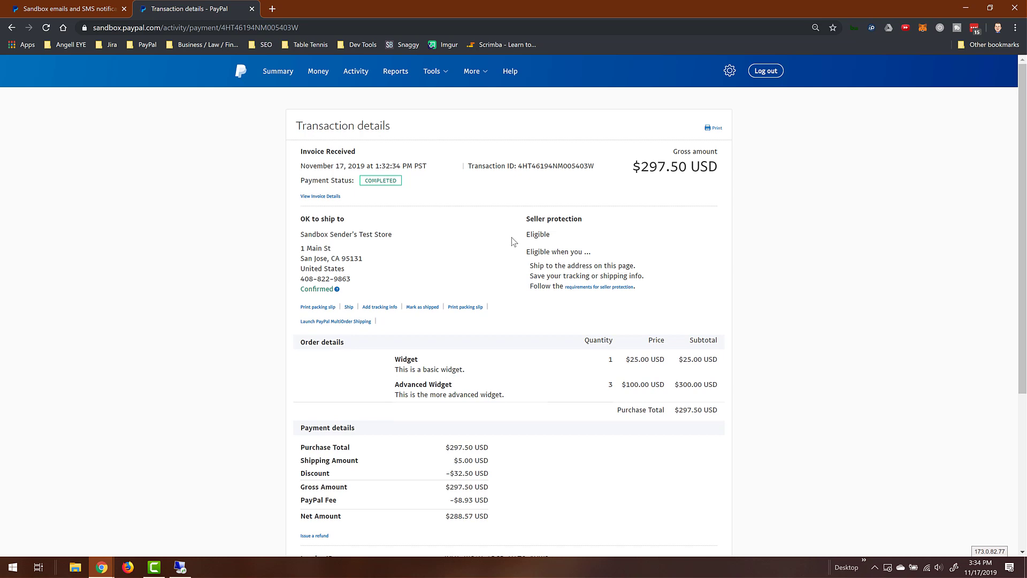
{"action": "scroll", "coordinate": [513, 259], "scroll_direction": "down", "scroll_amount": 3}
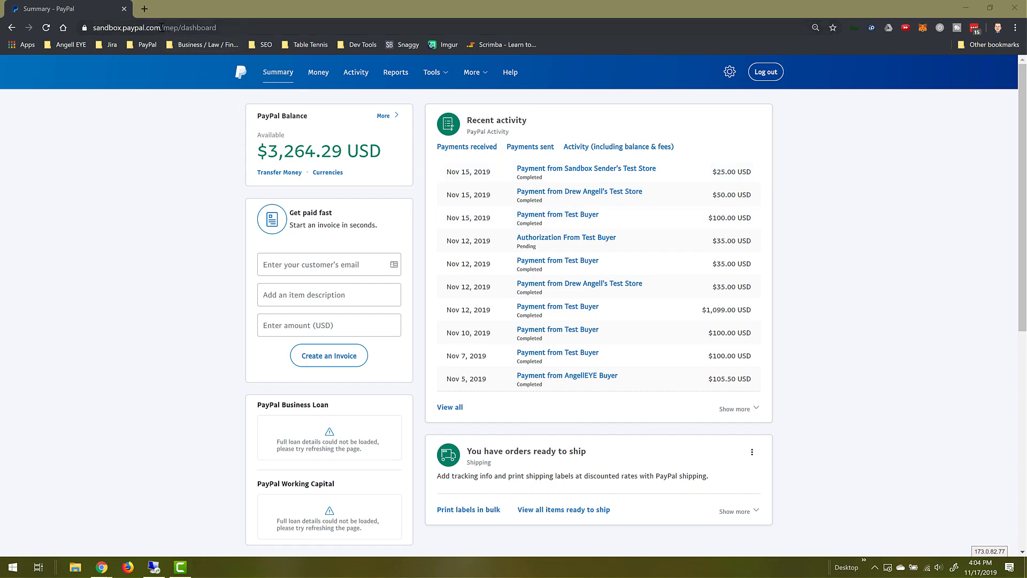
- Replace 'dashboard' with 'buttons' in the address to load the Make a PayPal Button page
{"action": "left_click_drag", "start_coordinate": [164, 28], "coordinate": [249, 28]}
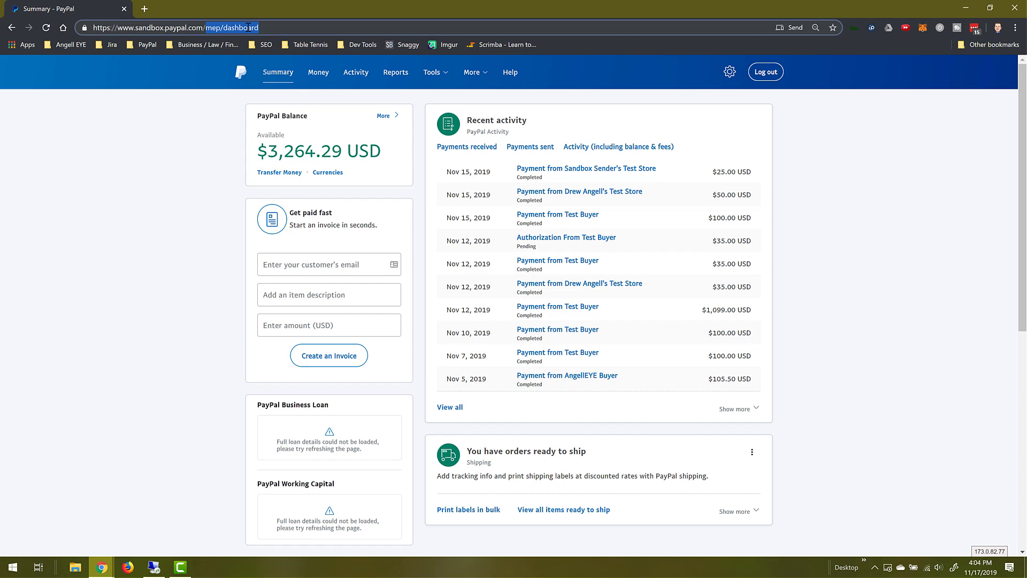
{"action": "type", "text": "buttons"}
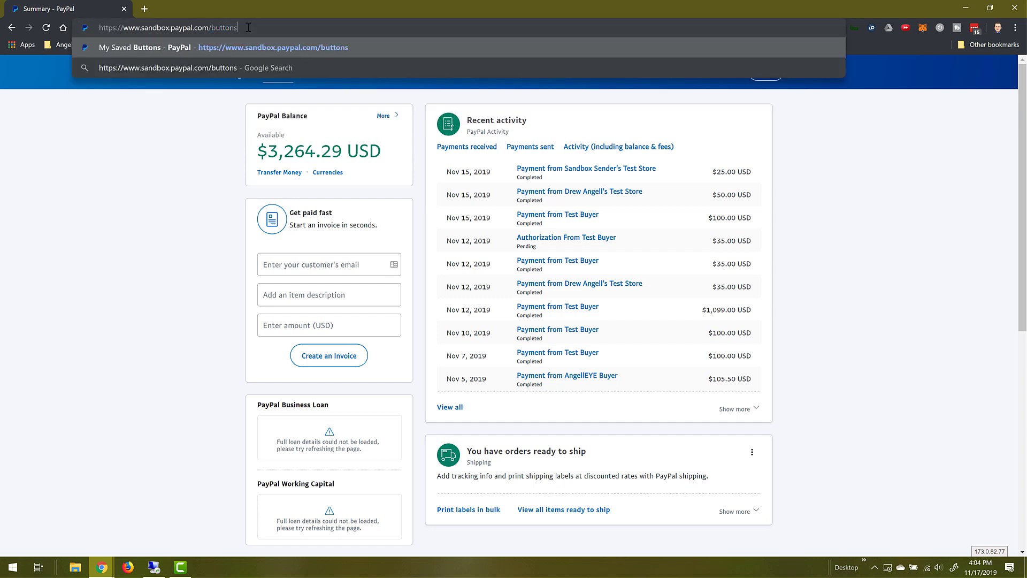
{"action": "key", "text": "Return"}
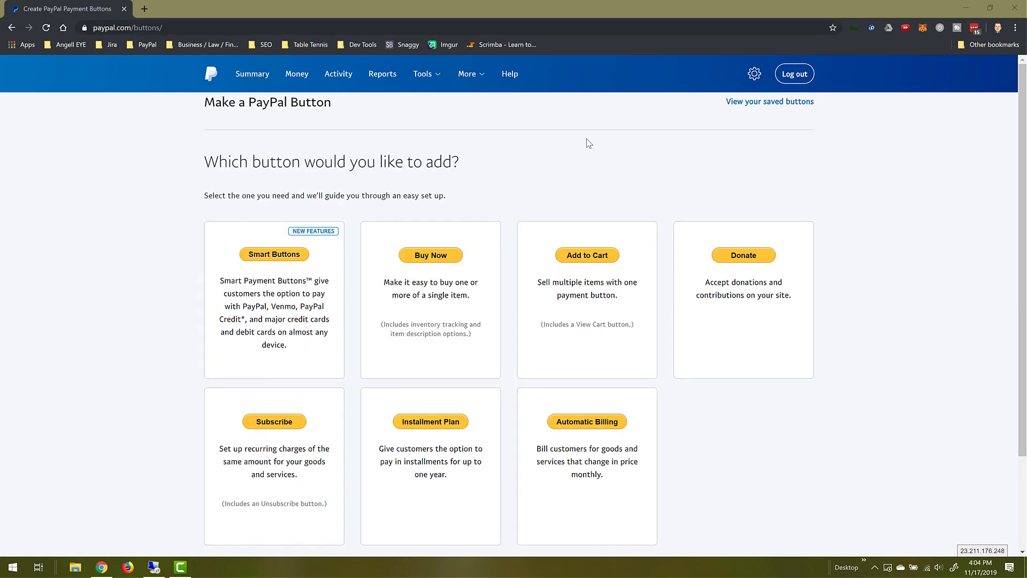
{"action": "scroll", "coordinate": [589, 143], "scroll_direction": "down", "scroll_amount": 1}
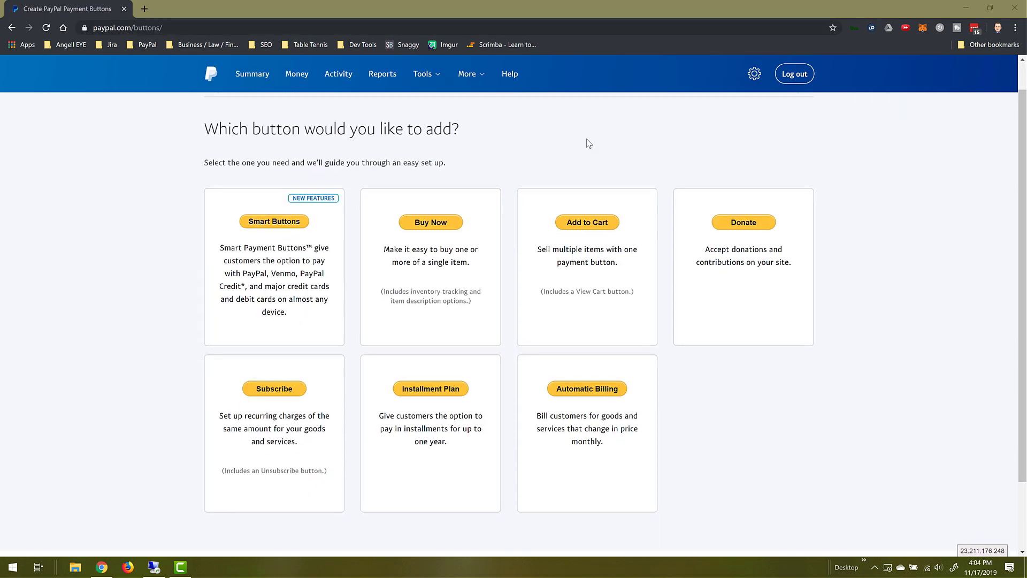
{"action": "scroll", "coordinate": [562, 142], "scroll_direction": "up", "scroll_amount": 1}
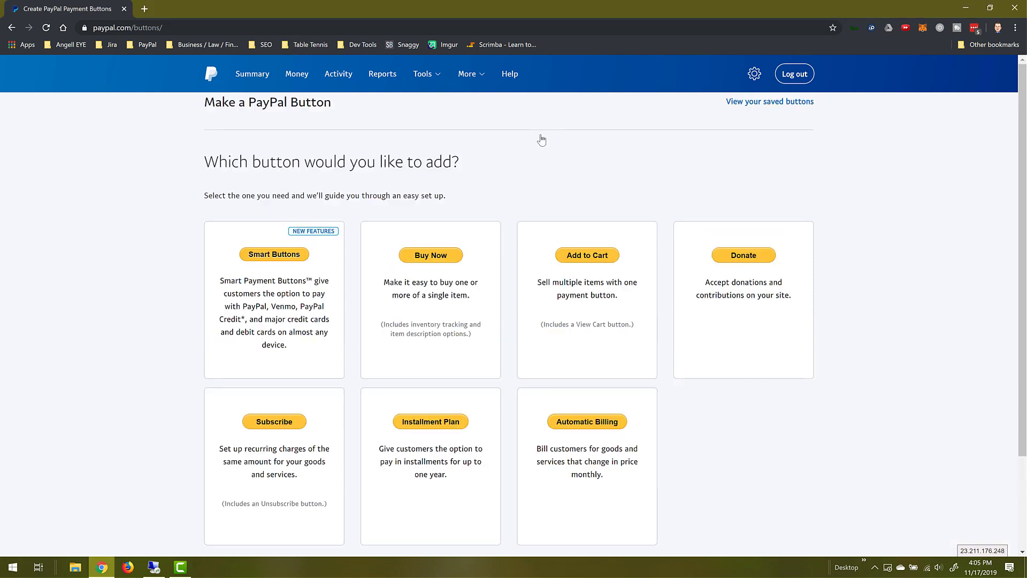
- Start a Buy Now button for item 'Widget', ID 12345, priced 25.00 USD
{"action": "left_click", "coordinate": [444, 258]}
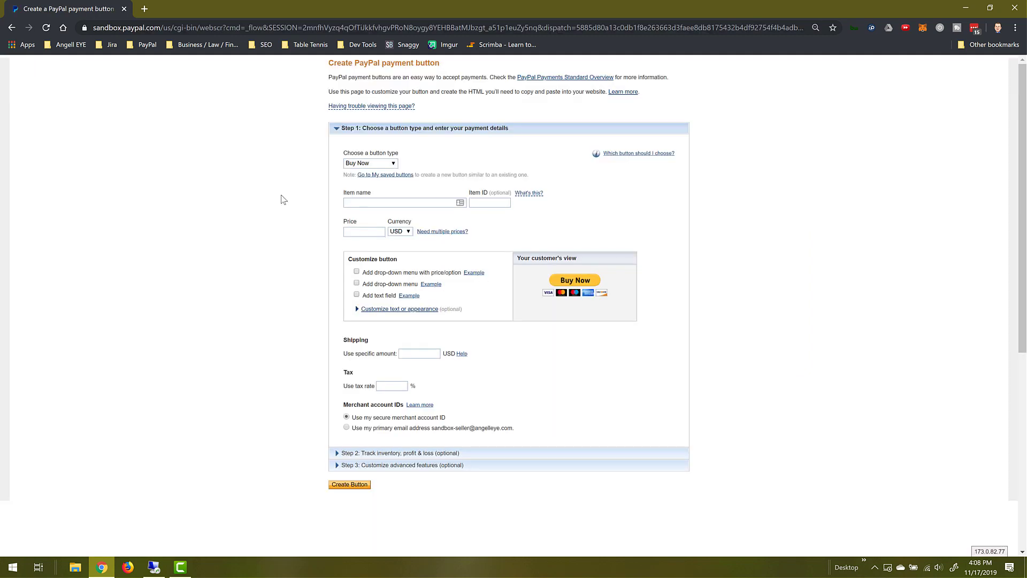
{"action": "left_click", "coordinate": [348, 203]}
{"action": "type", "text": "Widget"}
{"action": "key", "text": "Tab"}
{"action": "type", "text": "12345"}
{"action": "key", "text": "Tab"}
{"action": "key", "text": "Tab"}
{"action": "type", "text": "25.00"}
{"action": "left_click", "coordinate": [312, 234]}
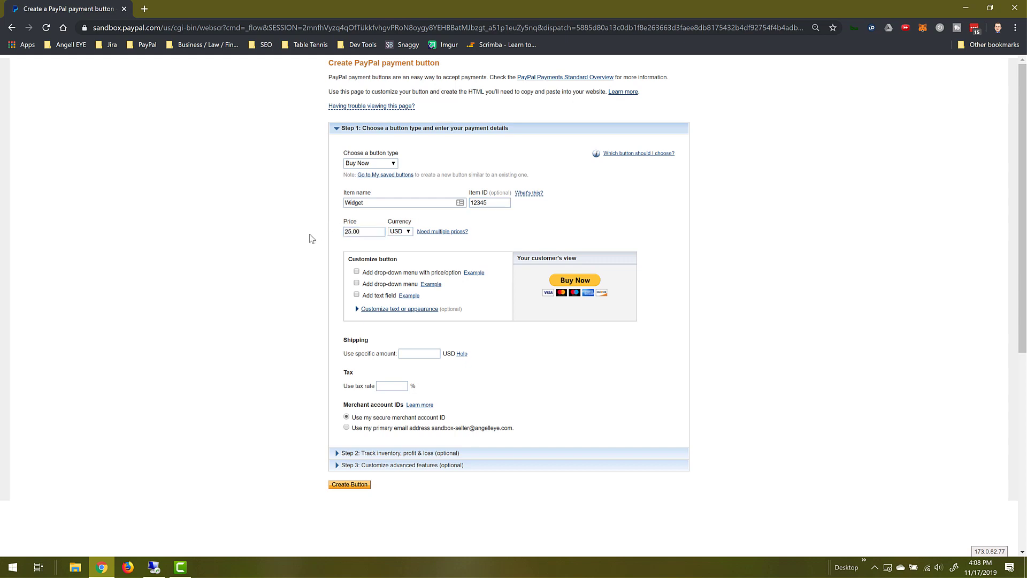
- Leave the price drop-down, options drop-down and buyer text field all turned off
{"action": "left_click", "coordinate": [357, 271]}
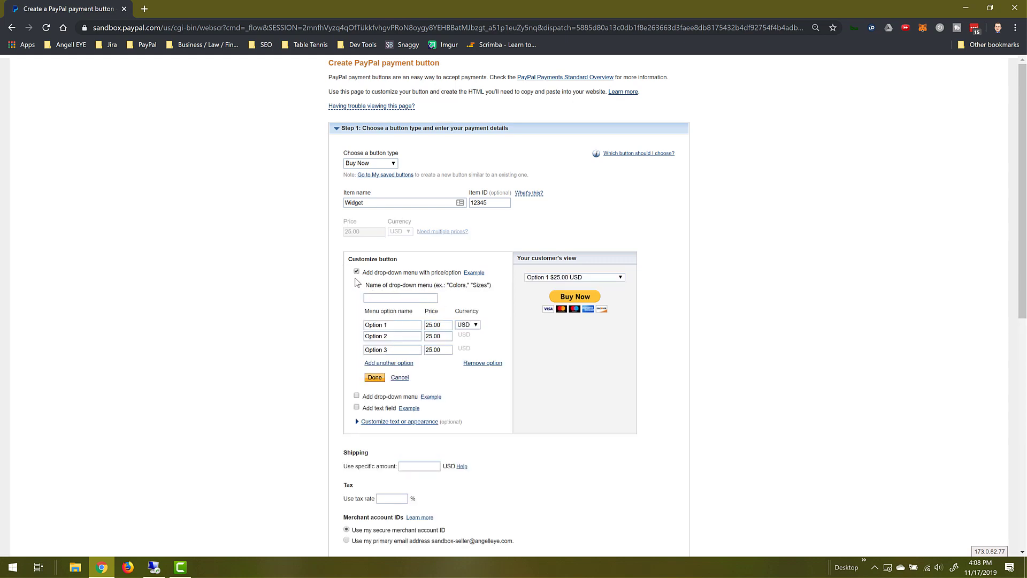
{"action": "left_click", "coordinate": [356, 272]}
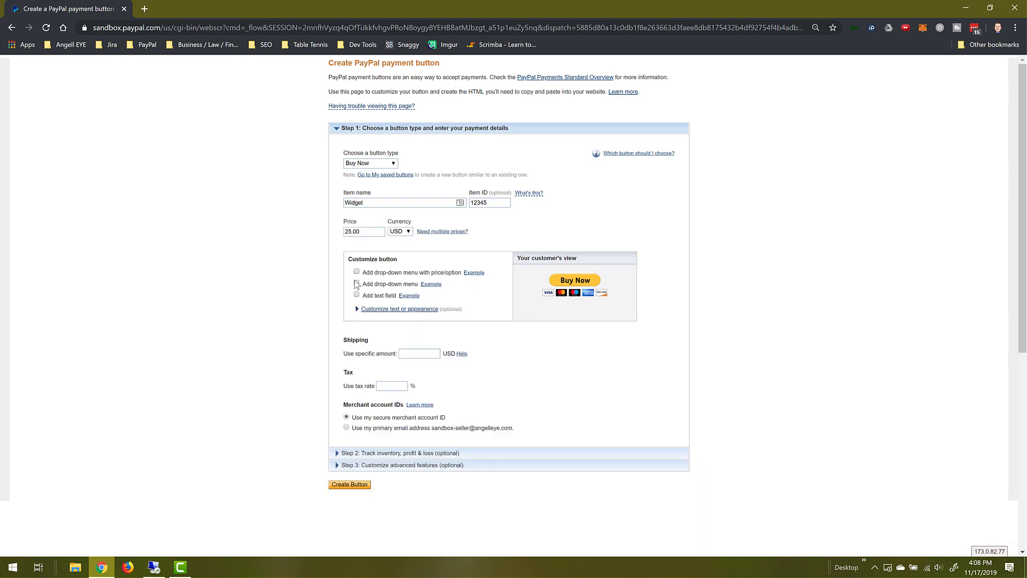
{"action": "left_click", "coordinate": [357, 284]}
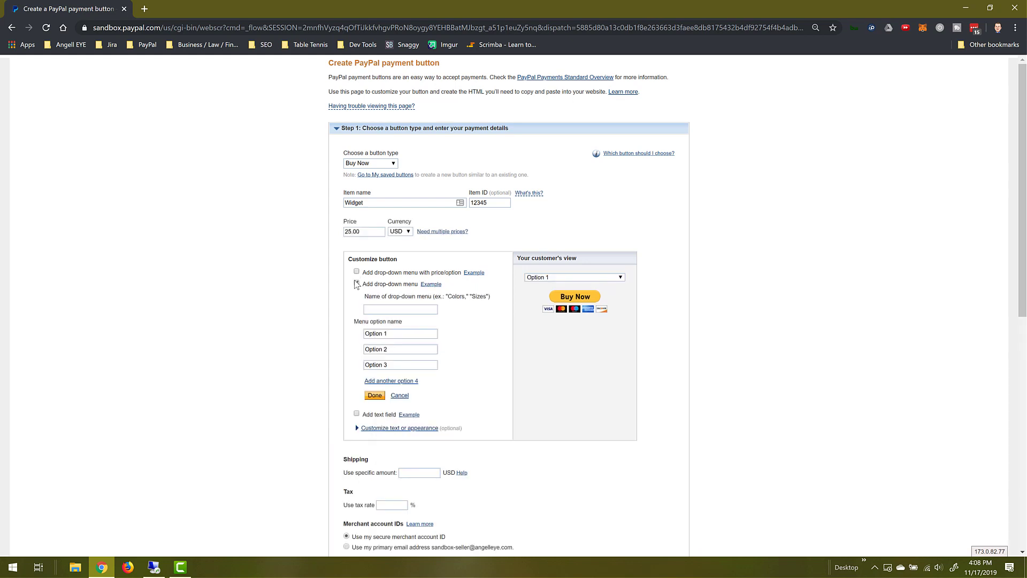
{"action": "left_click", "coordinate": [356, 284]}
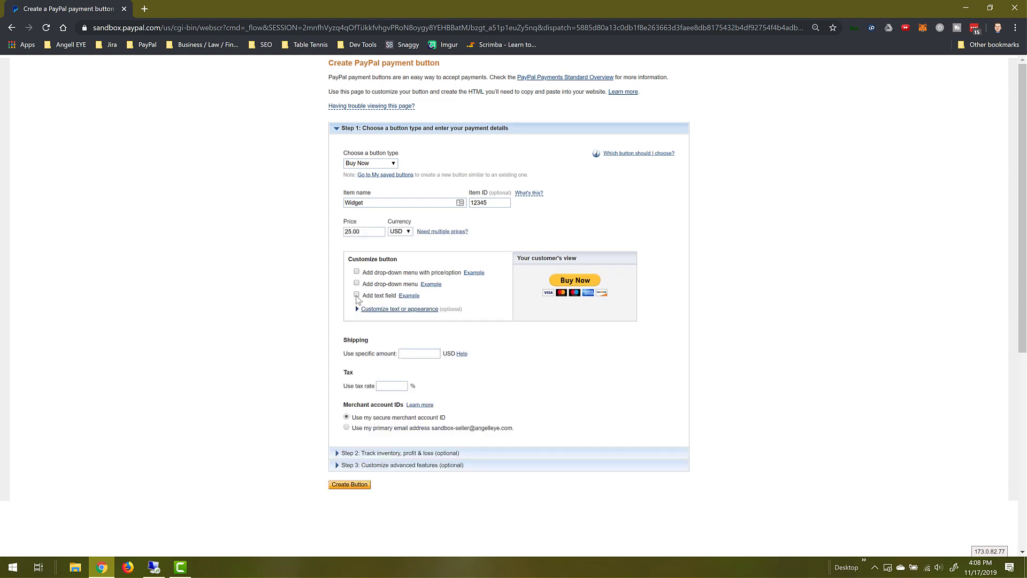
{"action": "left_click", "coordinate": [357, 295]}
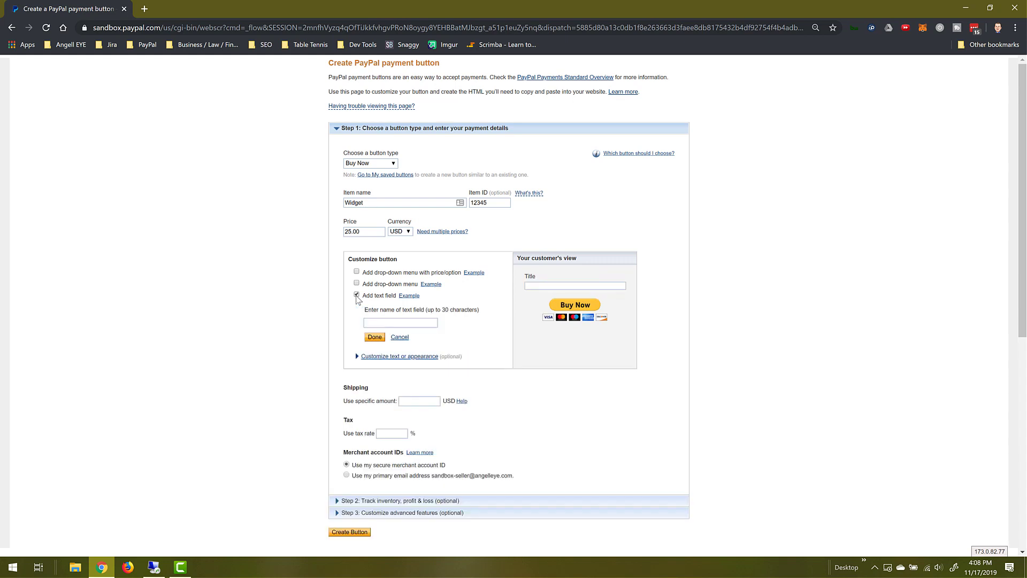
{"action": "left_click", "coordinate": [357, 296]}
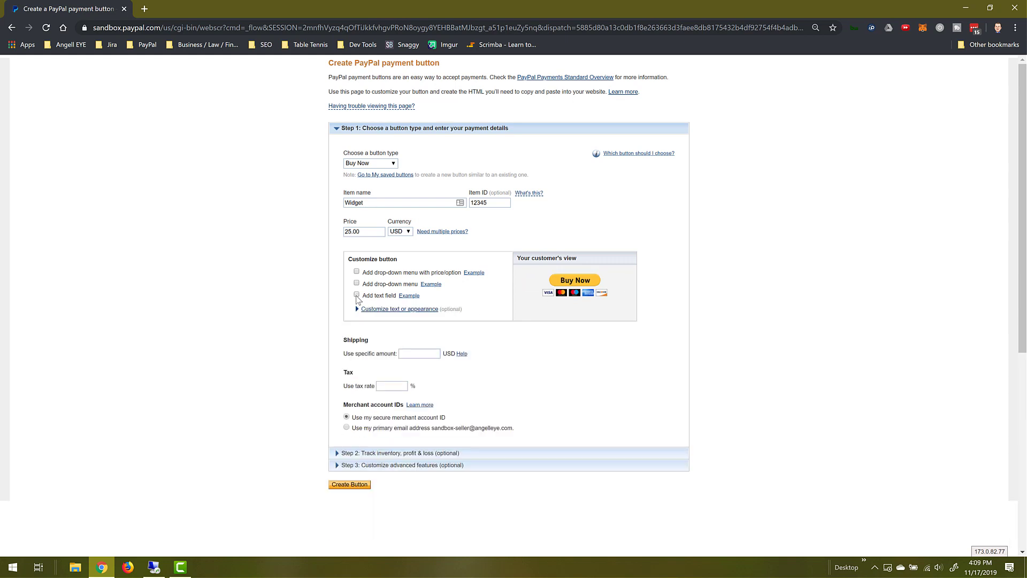
- Keep the full-size button with card logos, and set 5.00 USD shipping and a 7% tax rate
{"action": "left_click", "coordinate": [358, 310]}
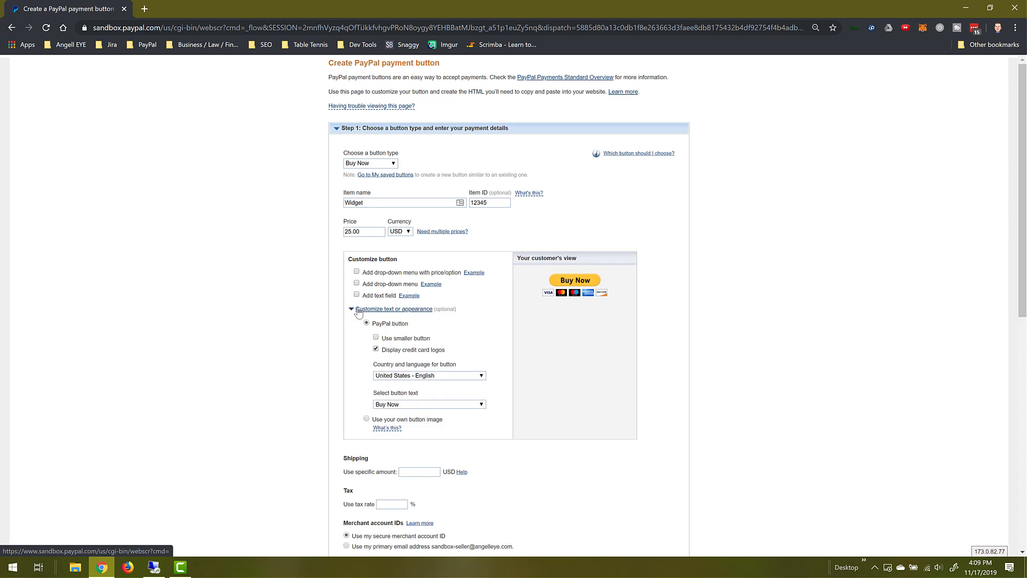
{"action": "left_click", "coordinate": [376, 338]}
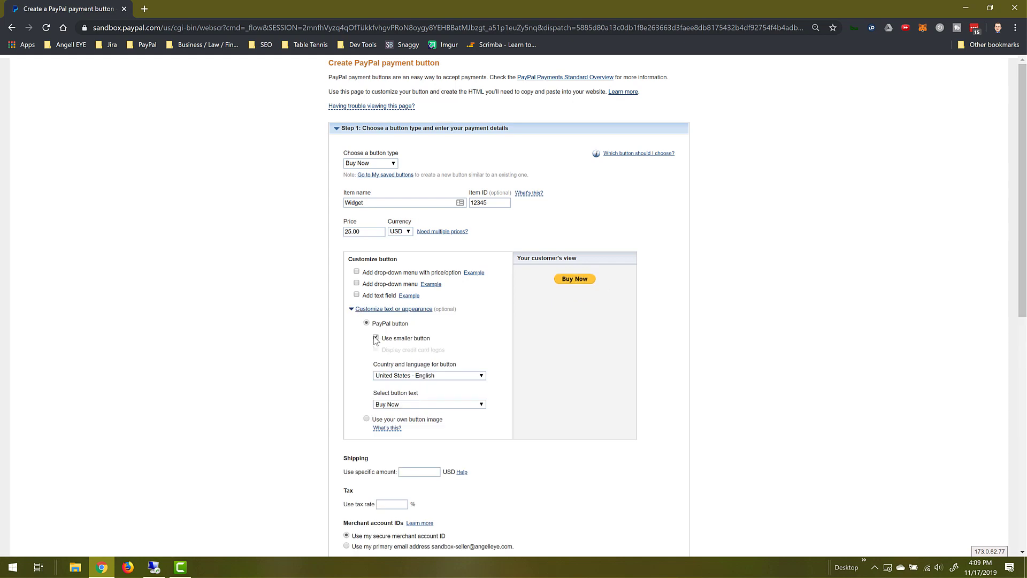
{"action": "left_click", "coordinate": [376, 338]}
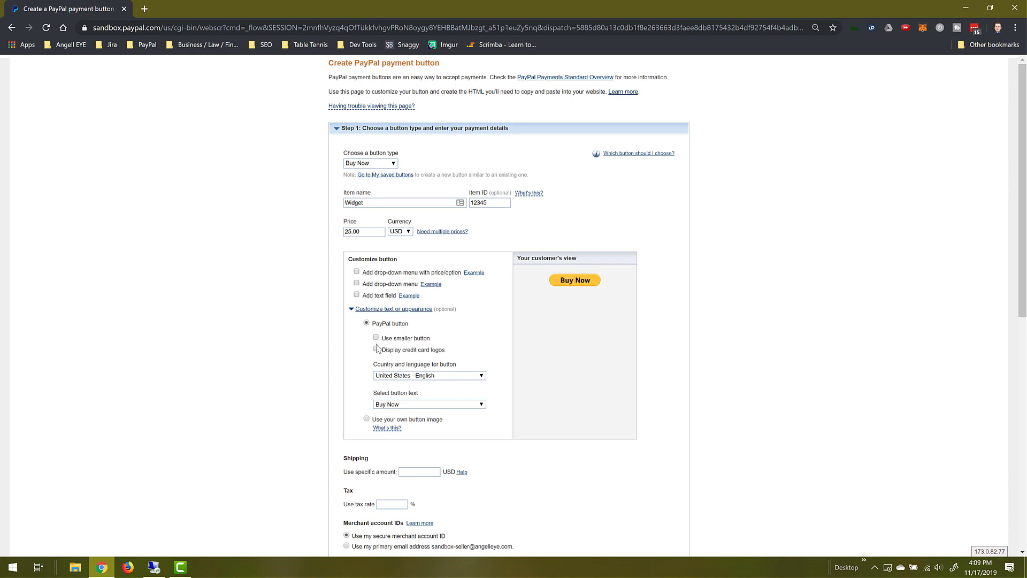
{"action": "left_click", "coordinate": [376, 349]}
{"action": "scroll", "coordinate": [378, 354], "scroll_direction": "down", "scroll_amount": 1}
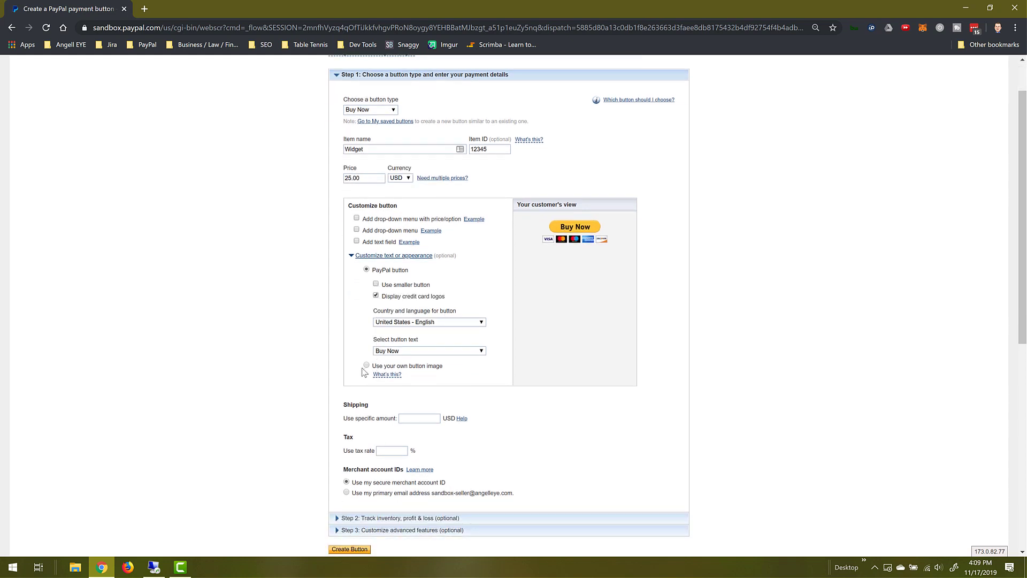
{"action": "scroll", "coordinate": [364, 372], "scroll_direction": "down", "scroll_amount": 1}
{"action": "left_click", "coordinate": [417, 365]}
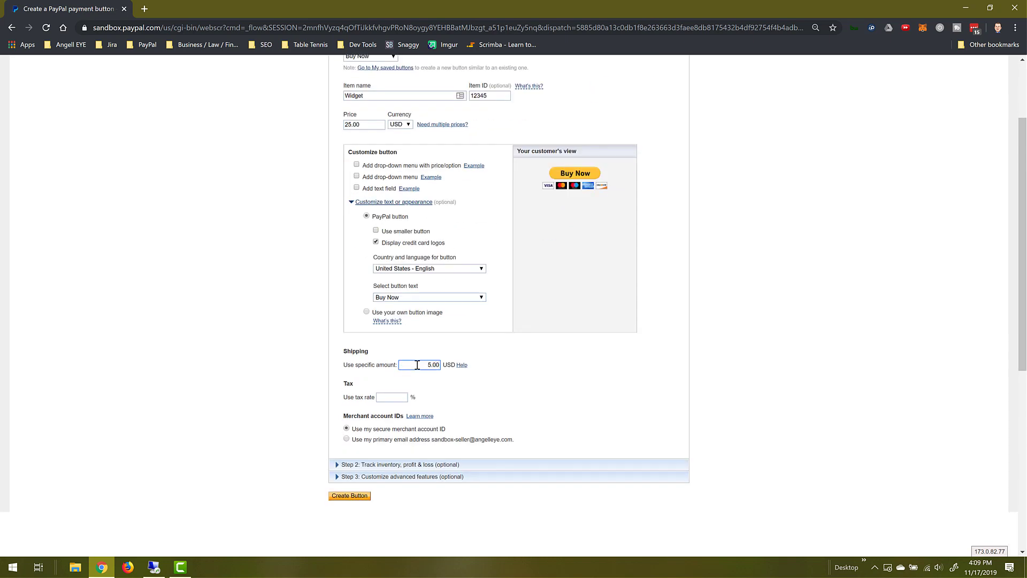
{"action": "left_click", "coordinate": [397, 398]}
- Expand the tracking options and leave Track inventory and Track profit and losses unchecked, button saved at PayPal
{"action": "left_click", "coordinate": [360, 465]}
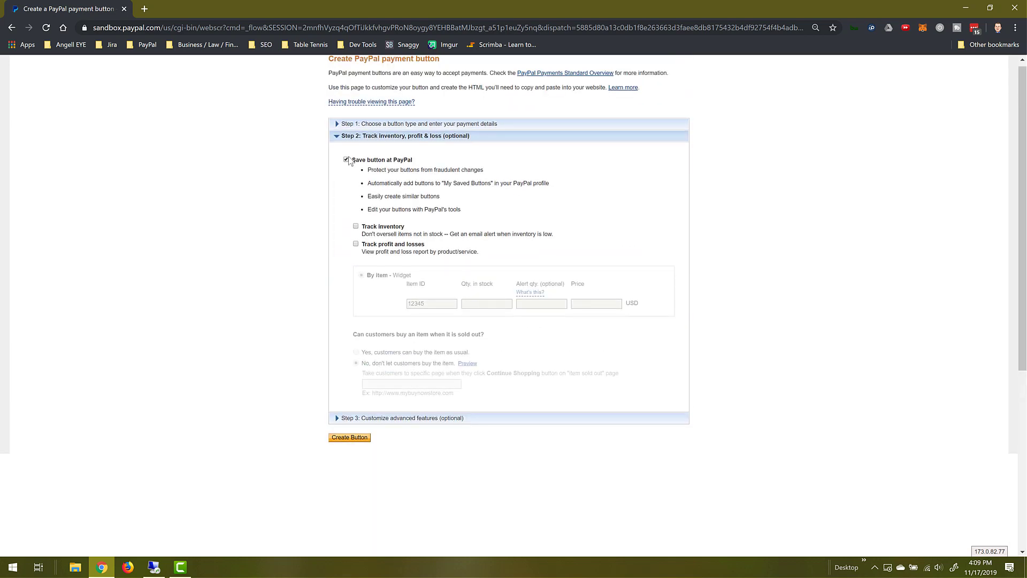
{"action": "left_click", "coordinate": [356, 227]}
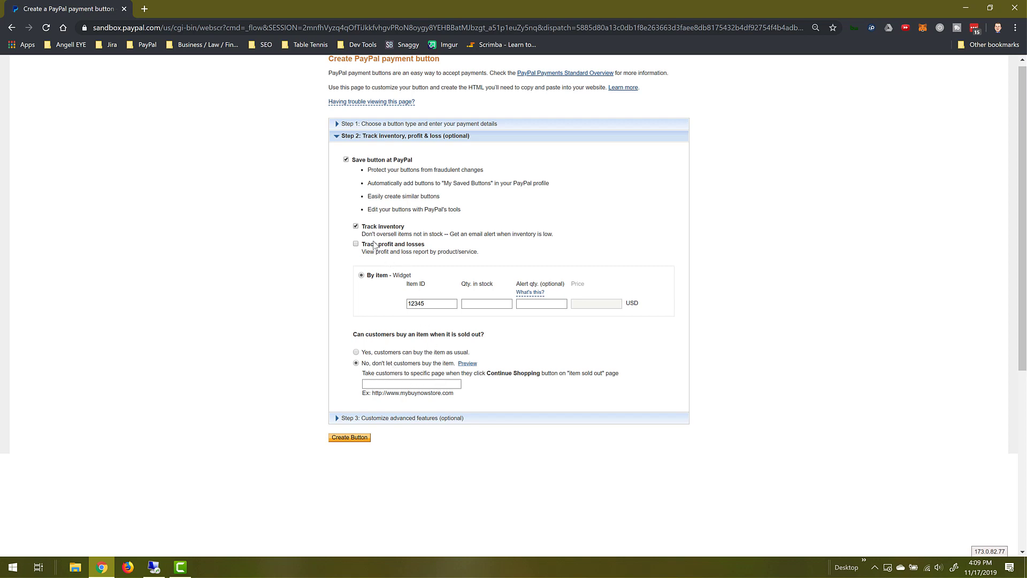
{"action": "left_click", "coordinate": [356, 227]}
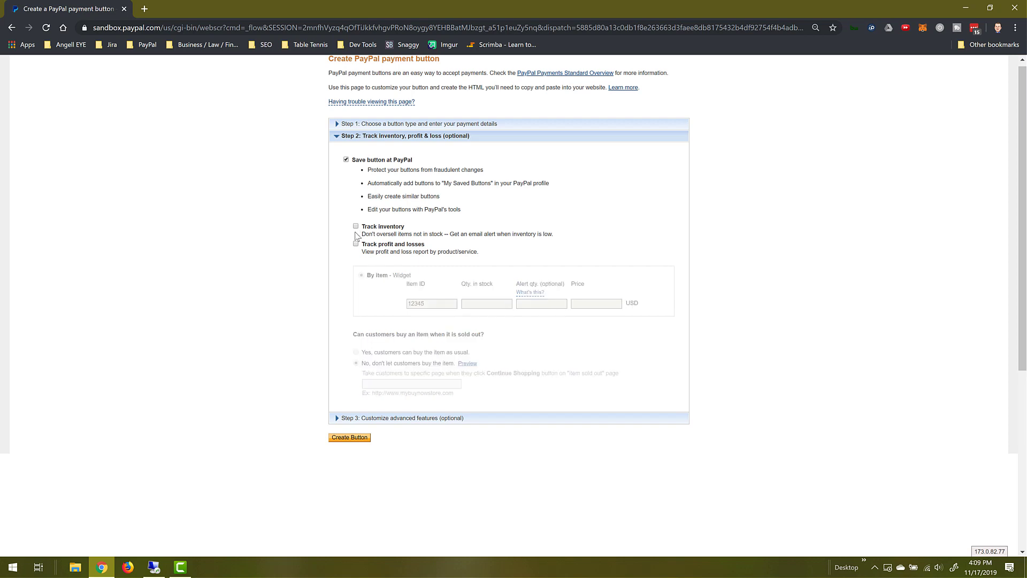
{"action": "left_click", "coordinate": [355, 244]}
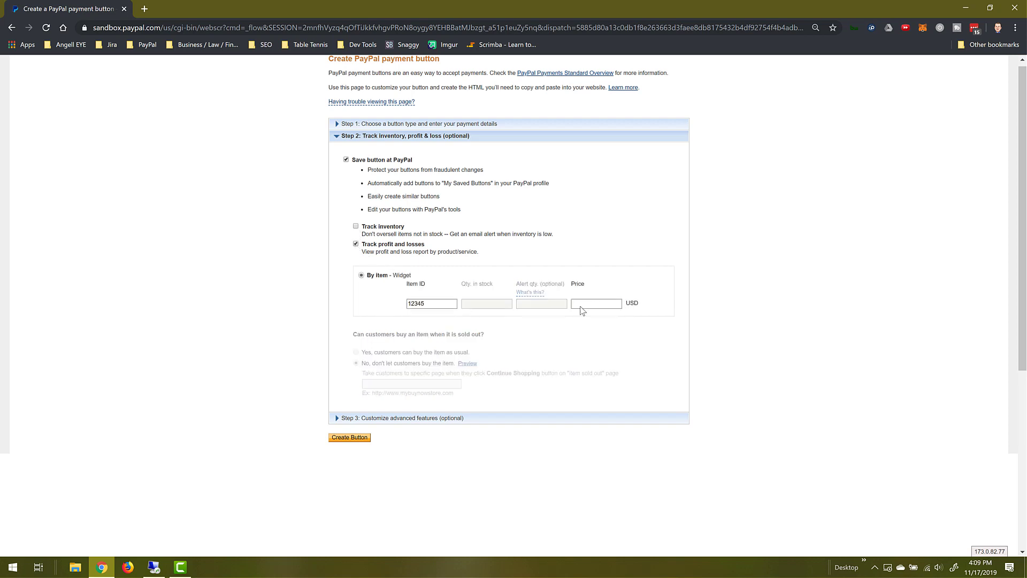
{"action": "left_click", "coordinate": [355, 244]}
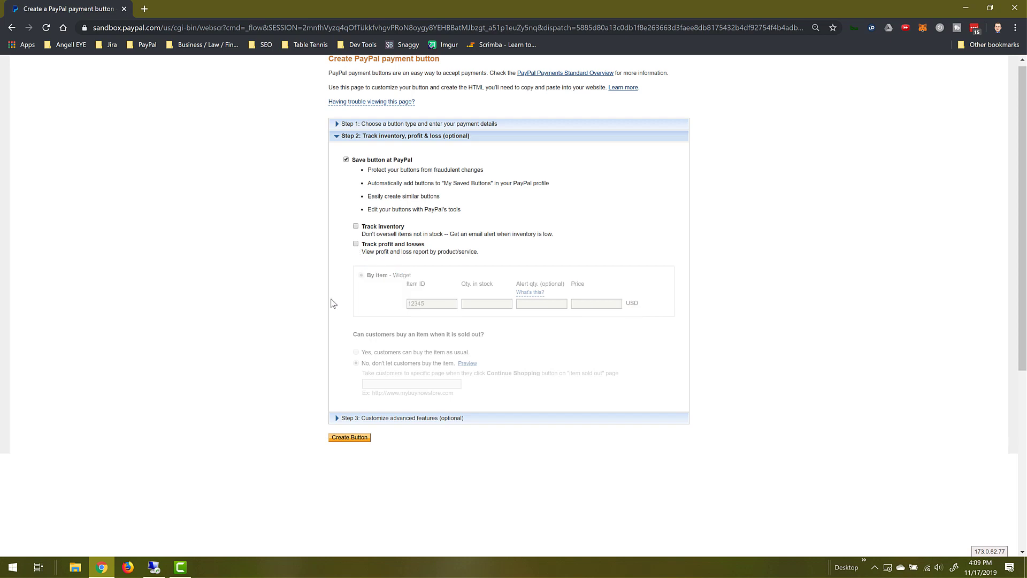
- Review the Step 3 advanced checkout features, then create the Buy Now button to generate its code
{"action": "left_click", "coordinate": [345, 420]}
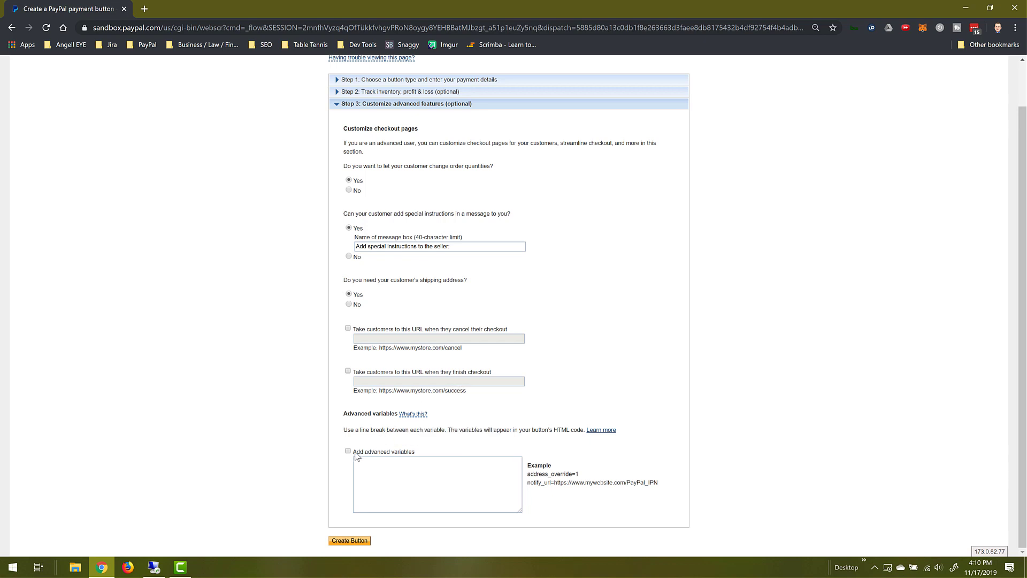
{"action": "left_click", "coordinate": [351, 540]}
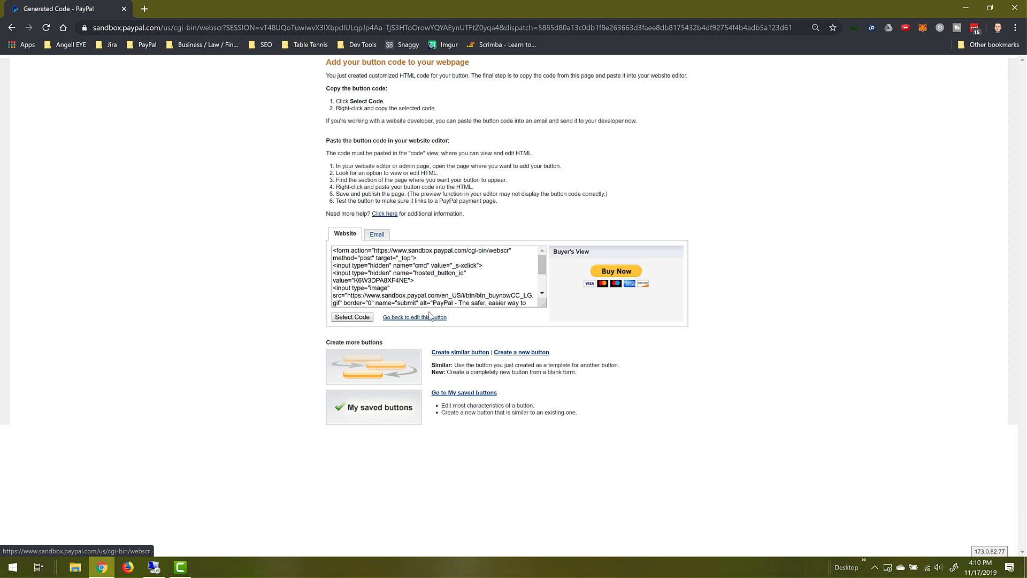
- Switch the generated code to the Email version and select the whole webscr payment link URL
{"action": "left_click", "coordinate": [382, 292]}
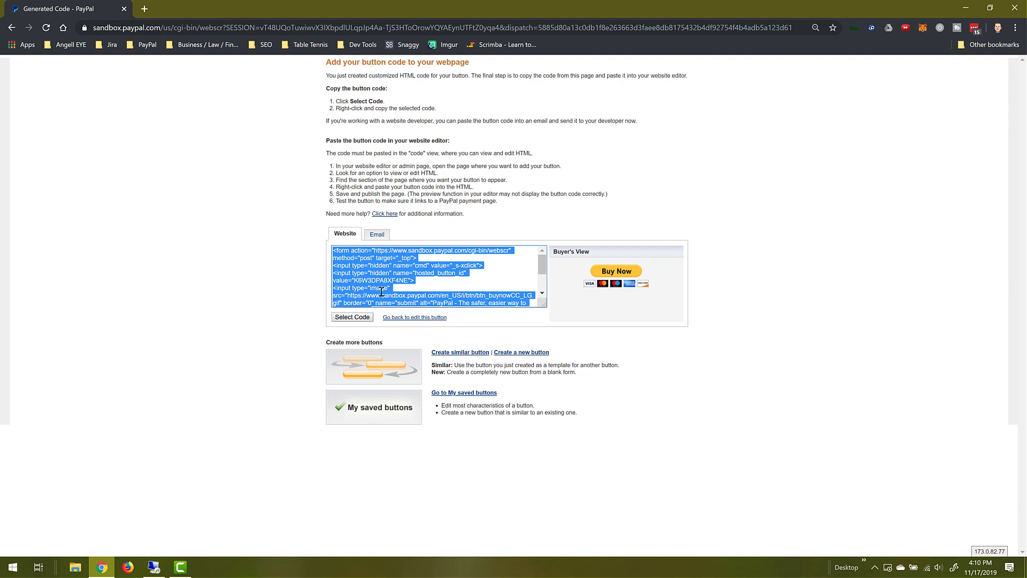
{"action": "left_click", "coordinate": [380, 237]}
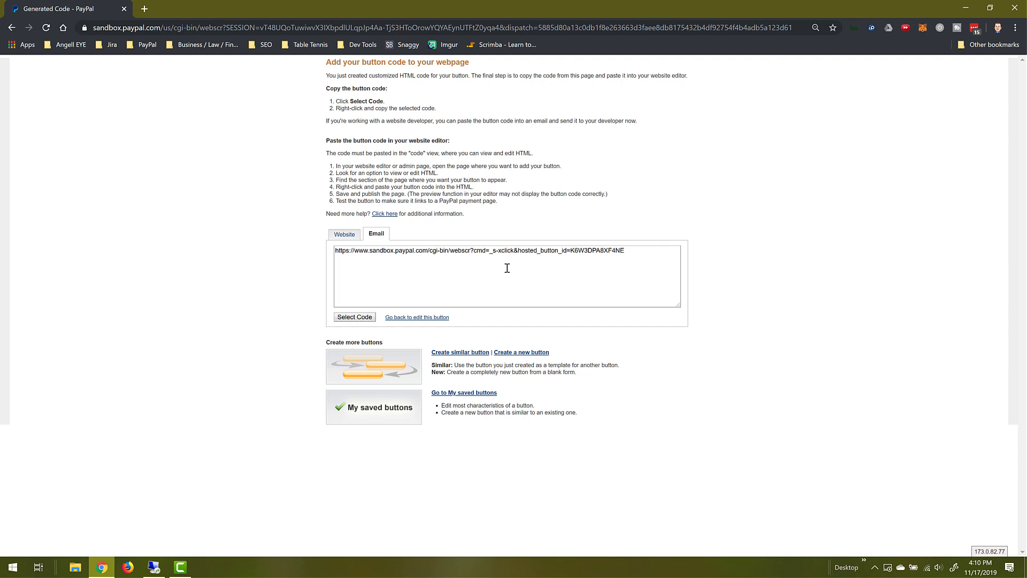
{"action": "left_click", "coordinate": [635, 253]}
{"action": "key", "text": "ctrl+c"}
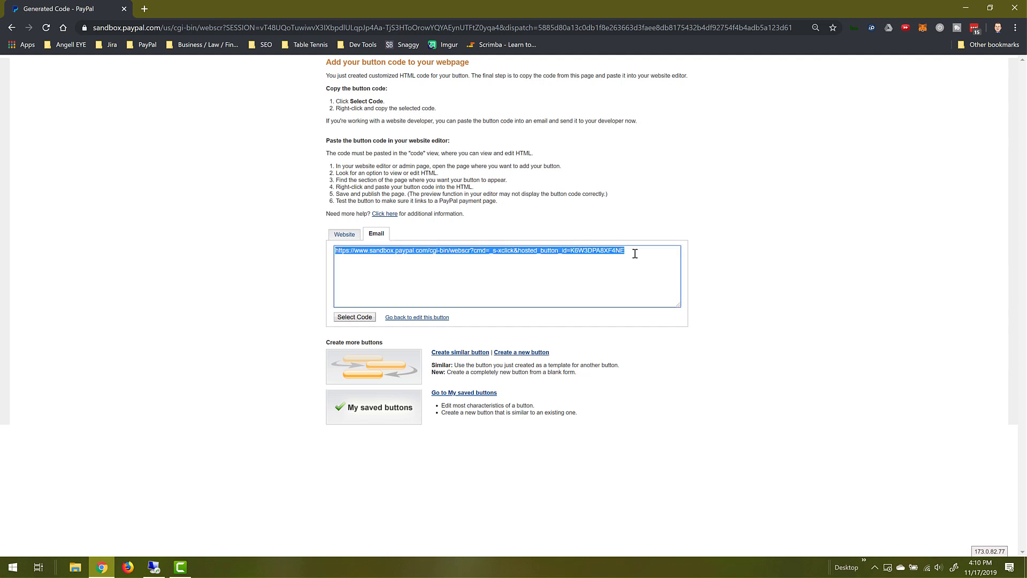
- Load the copied payment link in a new browser tab, then select the Website HTML code again
{"action": "left_click", "coordinate": [145, 10]}
{"action": "key", "text": "ctrl+v"}
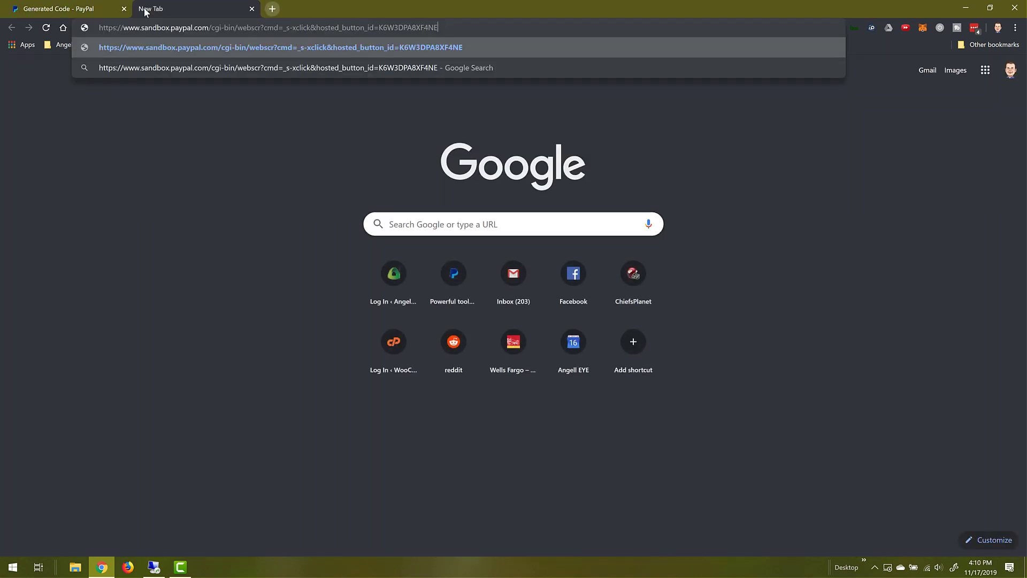
{"action": "key", "text": "Return"}
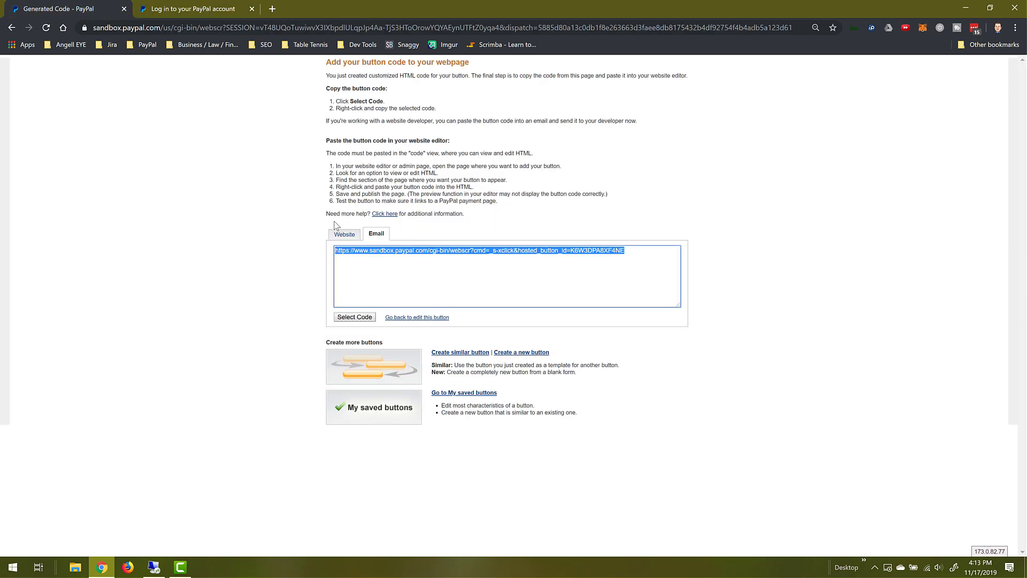
{"action": "left_click", "coordinate": [345, 234]}
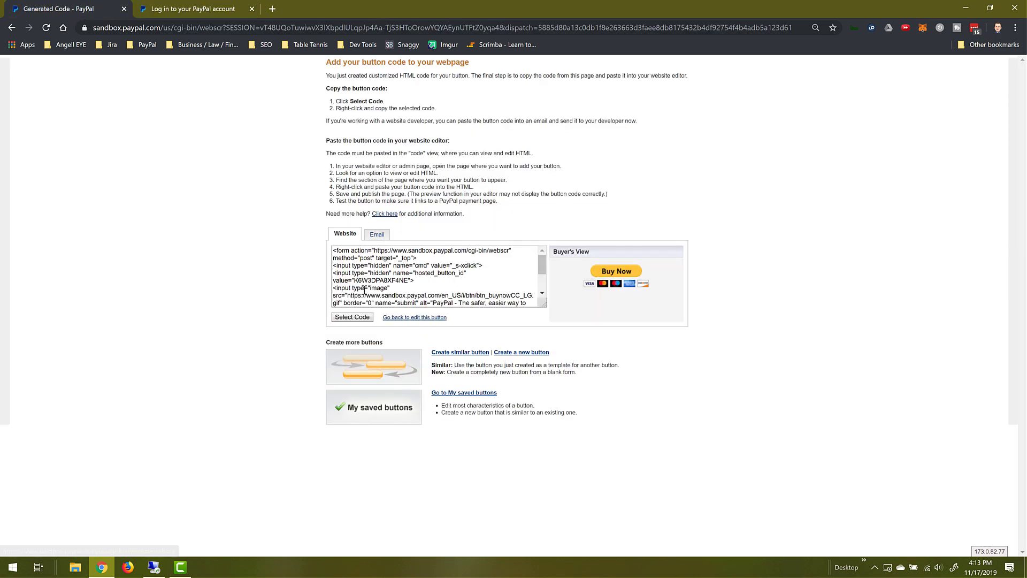
{"action": "left_click", "coordinate": [352, 317]}
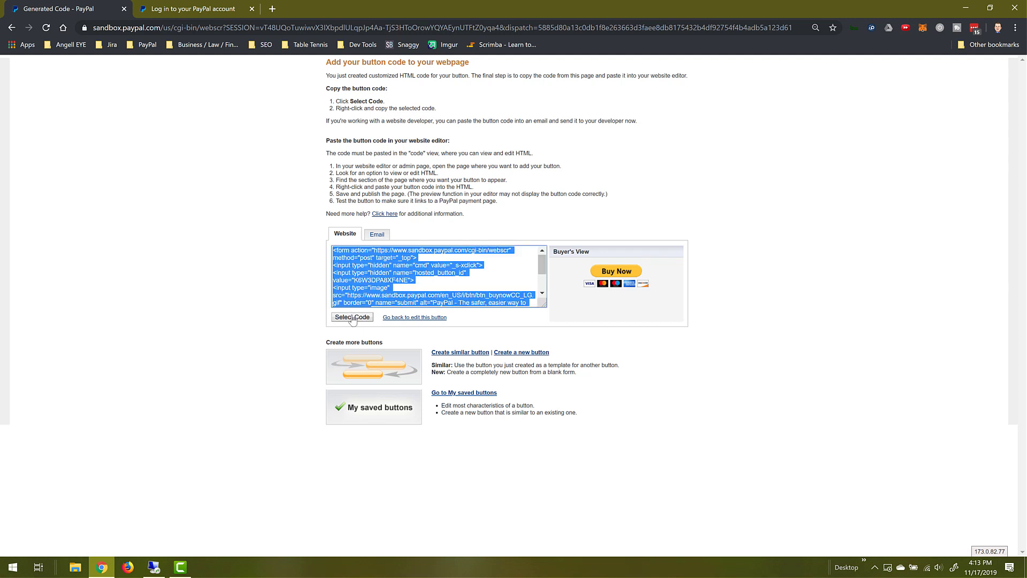
- Copy the button's HTML code and title a new WordPress post 'PayPal Payment Button'
{"action": "right_click", "coordinate": [366, 276]}
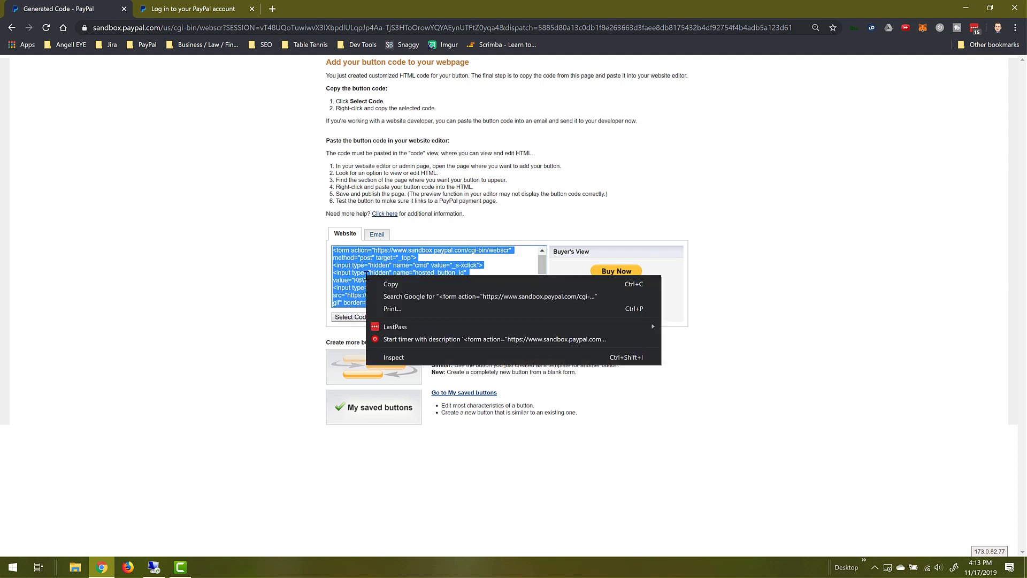
{"action": "left_click", "coordinate": [392, 285]}
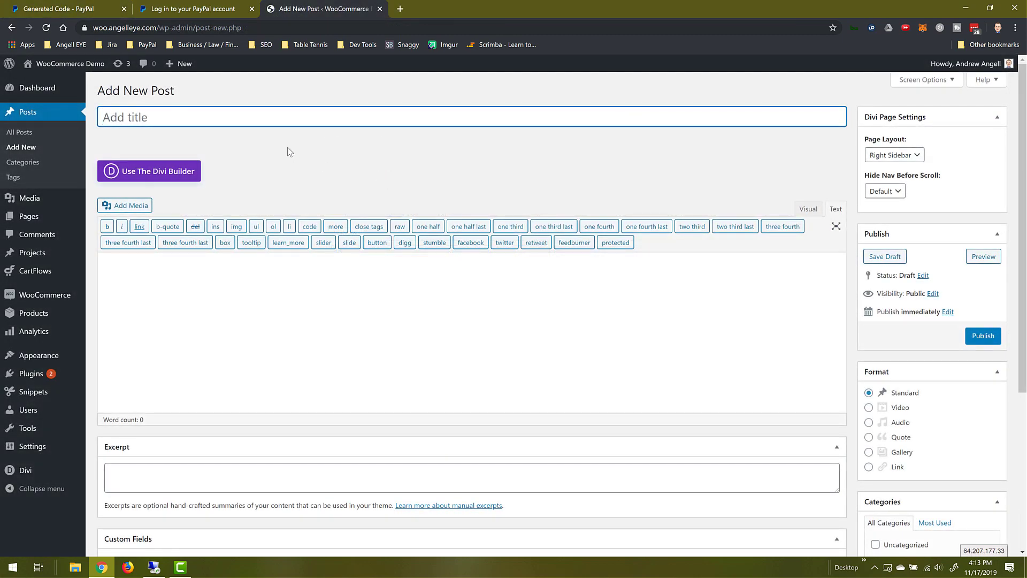
{"action": "type", "text": "PayPal Payment Button"}
{"action": "key", "text": "Tab"}
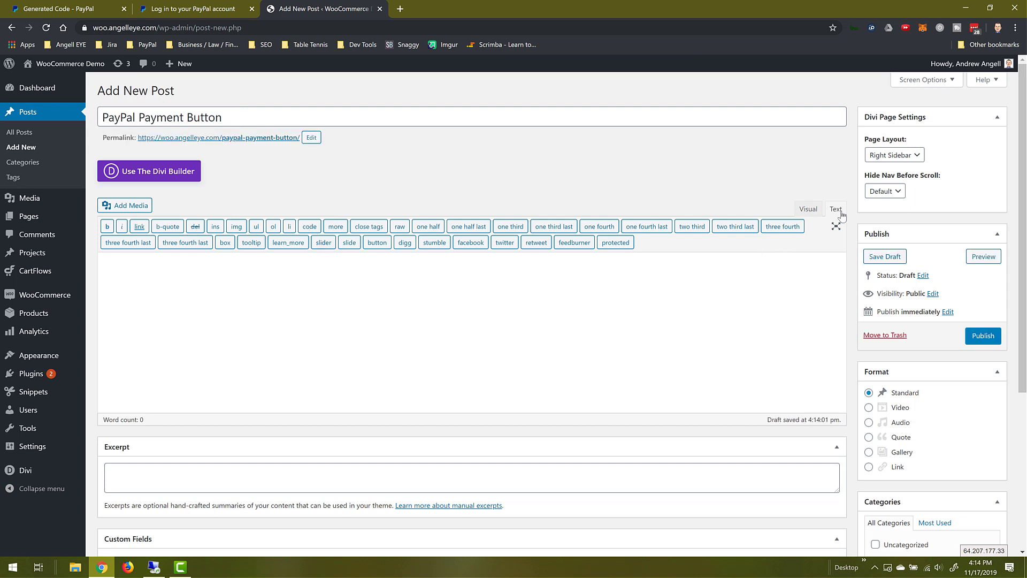
- Paste the PayPal button code into the post body, publish the post and view it
{"action": "left_click", "coordinate": [277, 295]}
{"action": "key", "text": "ctrl+v"}
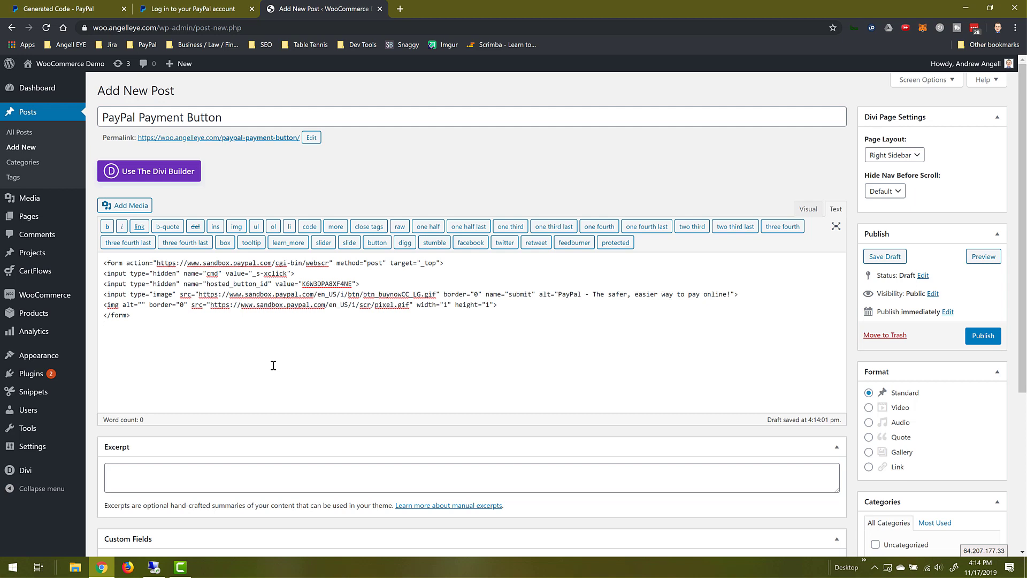
{"action": "left_click", "coordinate": [982, 335]}
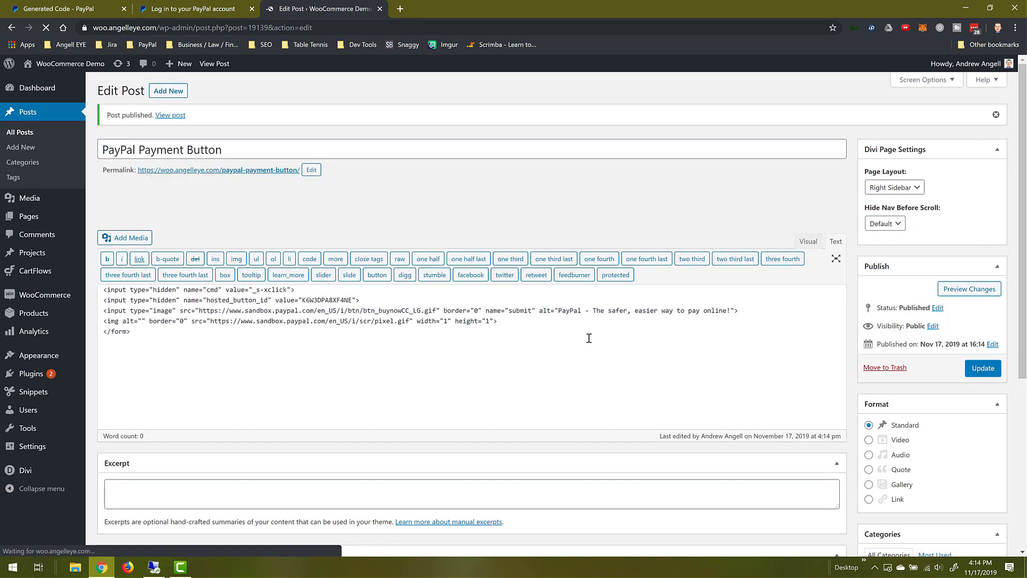
{"action": "left_click", "coordinate": [182, 121]}
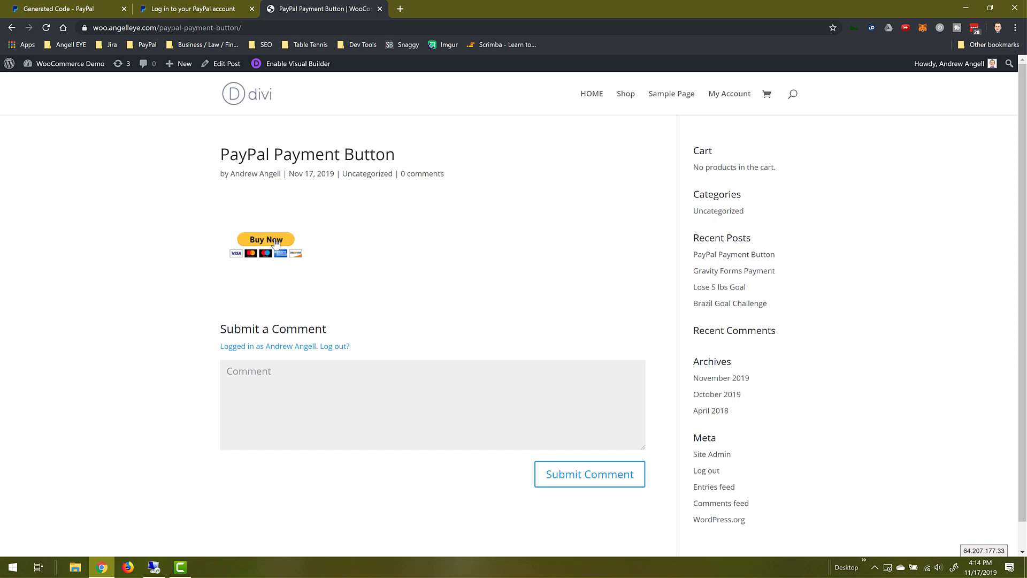
- Click Buy Now on the live post, set the Widget quantity to 5 and continue to PayPal login
{"action": "left_click", "coordinate": [276, 244]}
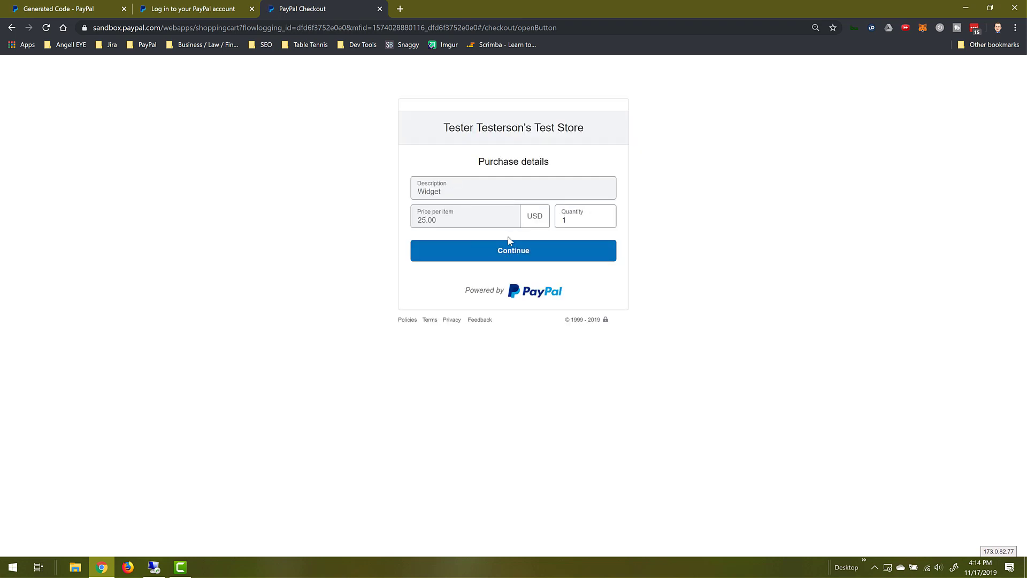
{"action": "left_click", "coordinate": [572, 220]}
{"action": "type", "text": "5"}
{"action": "left_click", "coordinate": [653, 222]}
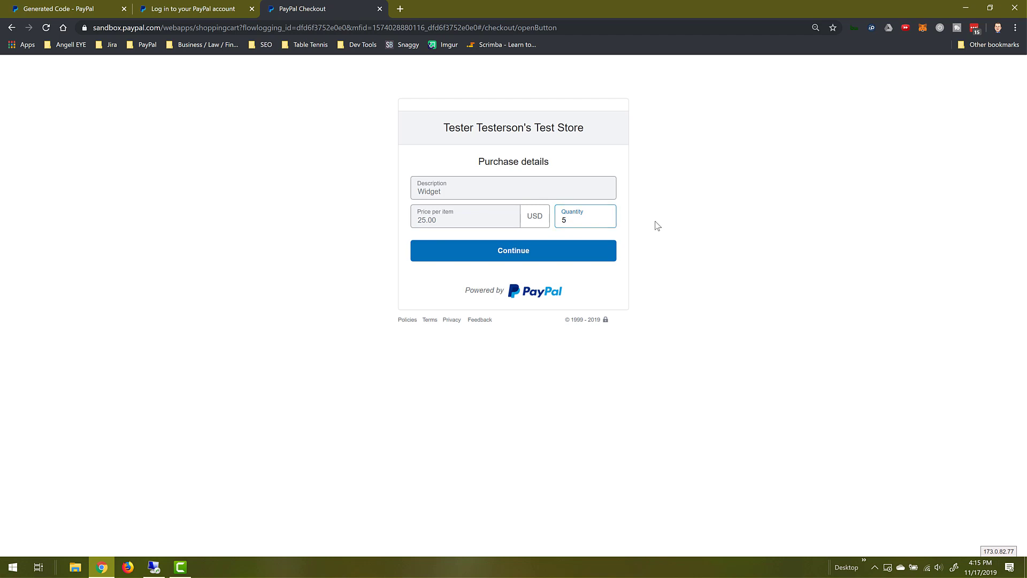
{"action": "left_click", "coordinate": [553, 255]}
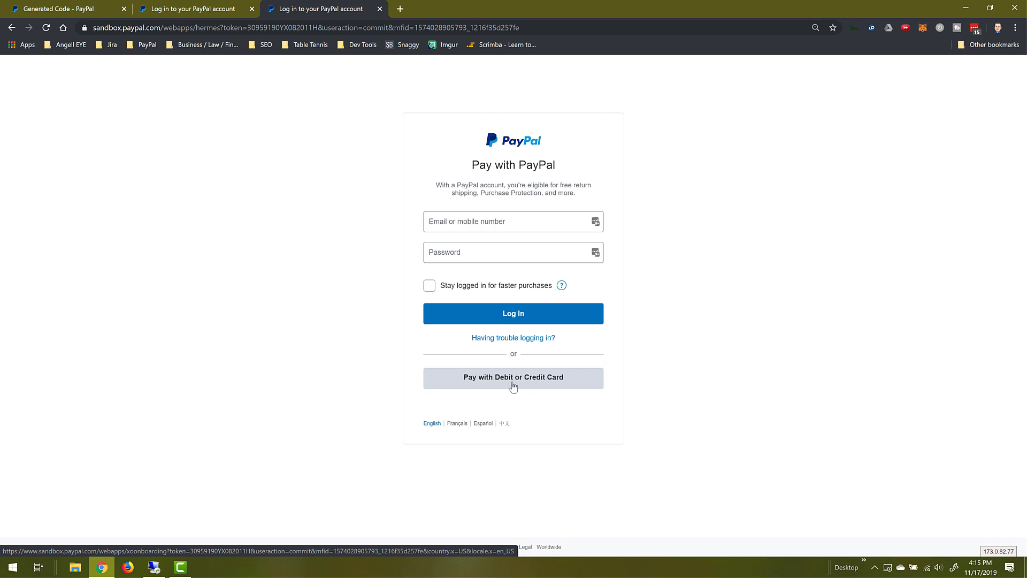
- Log in with the sandbox buyer's e-mail and password and pay the $138.75 order
{"action": "left_click", "coordinate": [482, 223]}
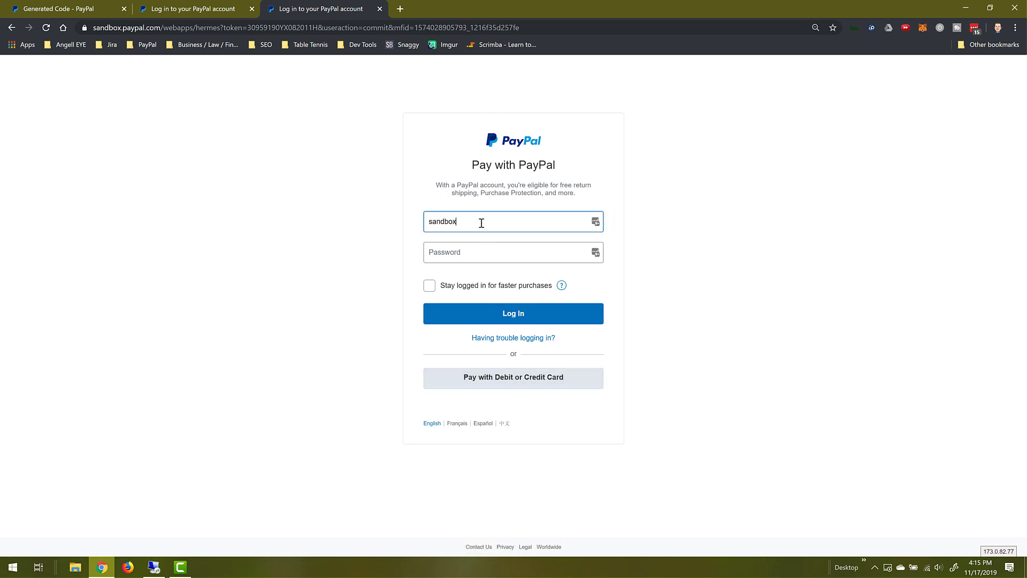
{"action": "type", "text": "•••••"}
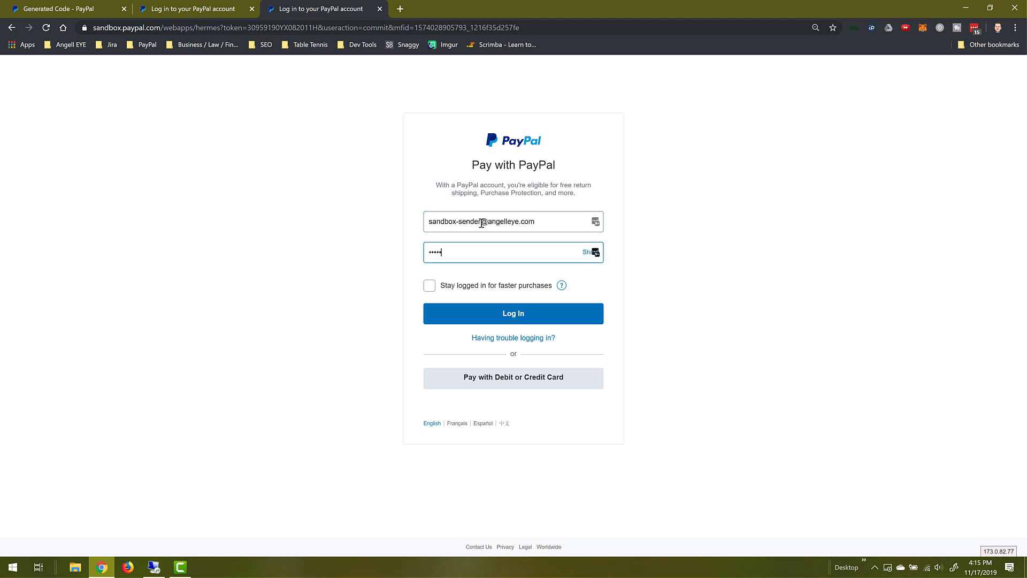
{"action": "key", "text": "Return"}
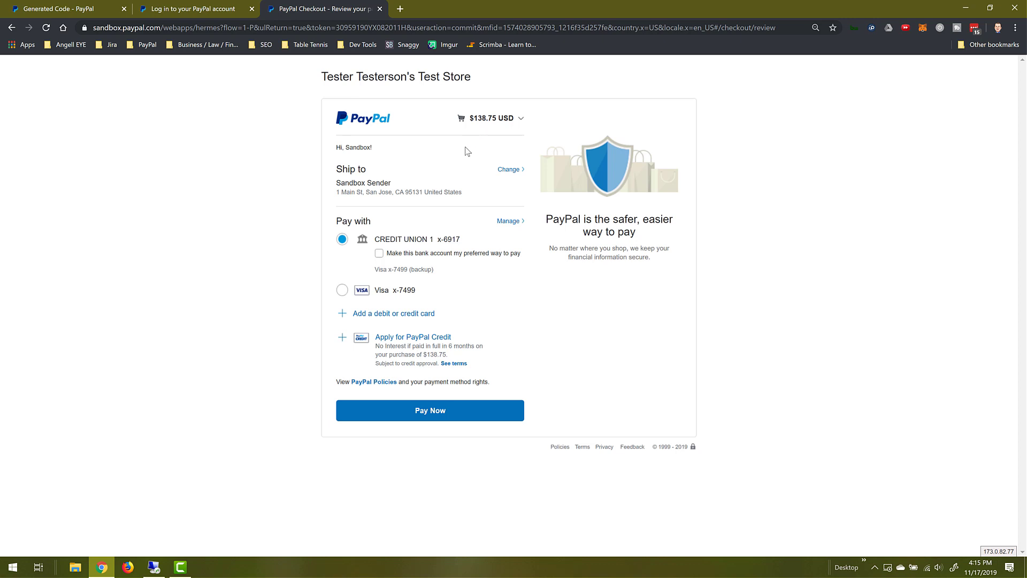
{"action": "left_click", "coordinate": [439, 410]}
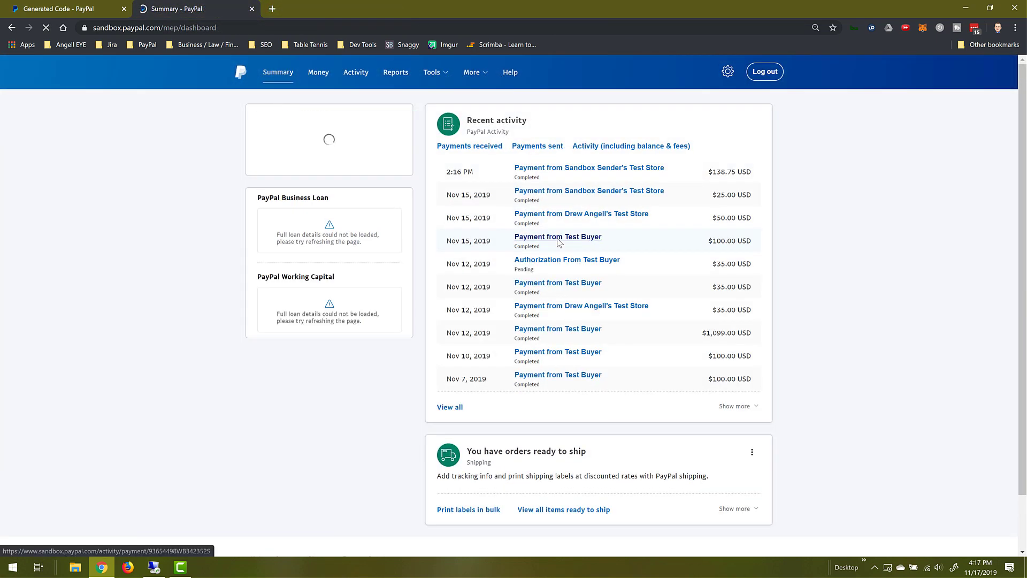
- Open the top $138.75 Widget payment in Recent activity and scroll through its transaction details
{"action": "left_click", "coordinate": [605, 169]}
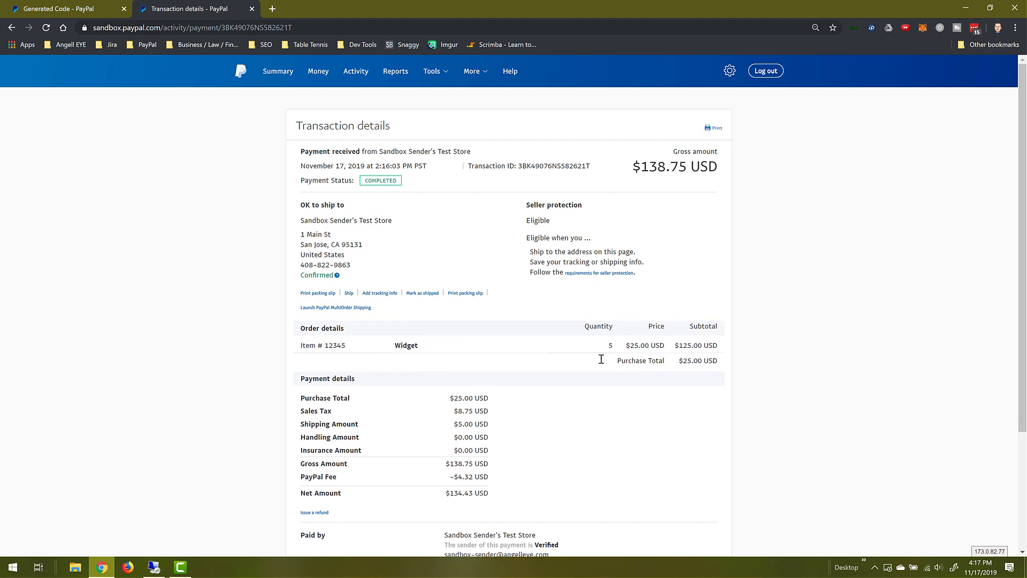
{"action": "scroll", "coordinate": [595, 361], "scroll_direction": "down", "scroll_amount": 3}
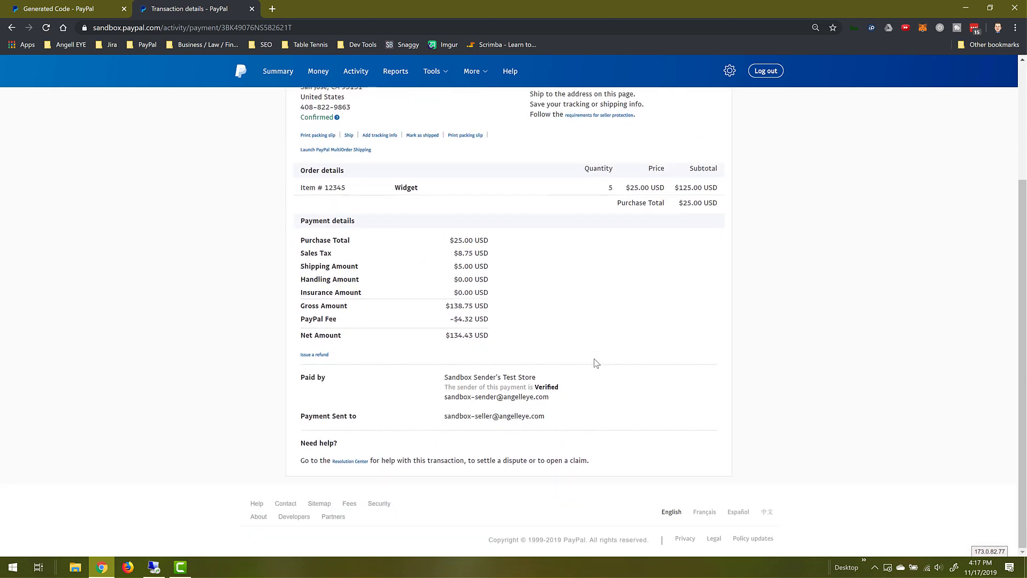
{"action": "scroll", "coordinate": [595, 361], "scroll_direction": "up", "scroll_amount": 3}
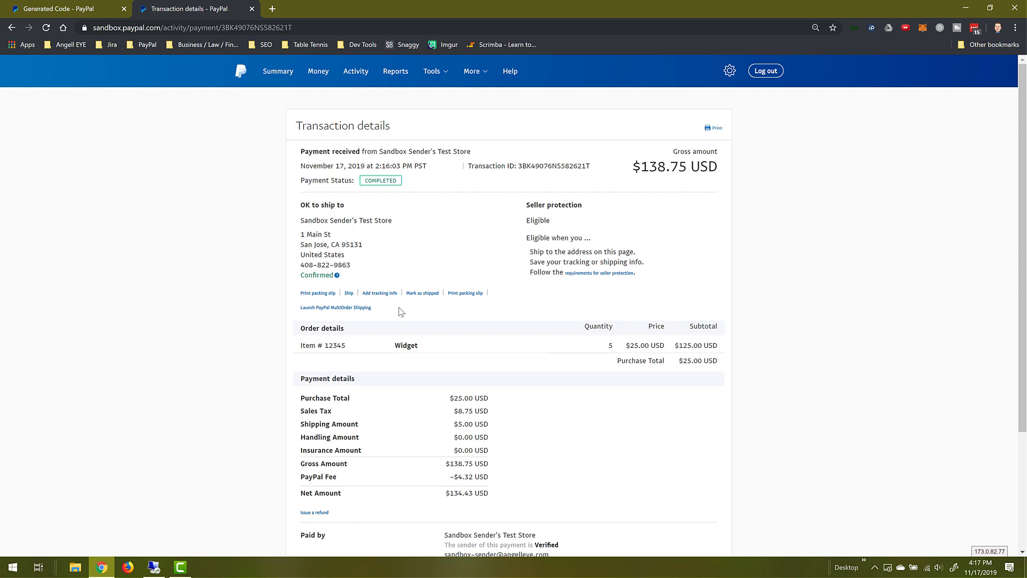
{"action": "scroll", "coordinate": [400, 311], "scroll_direction": "down", "scroll_amount": 1}
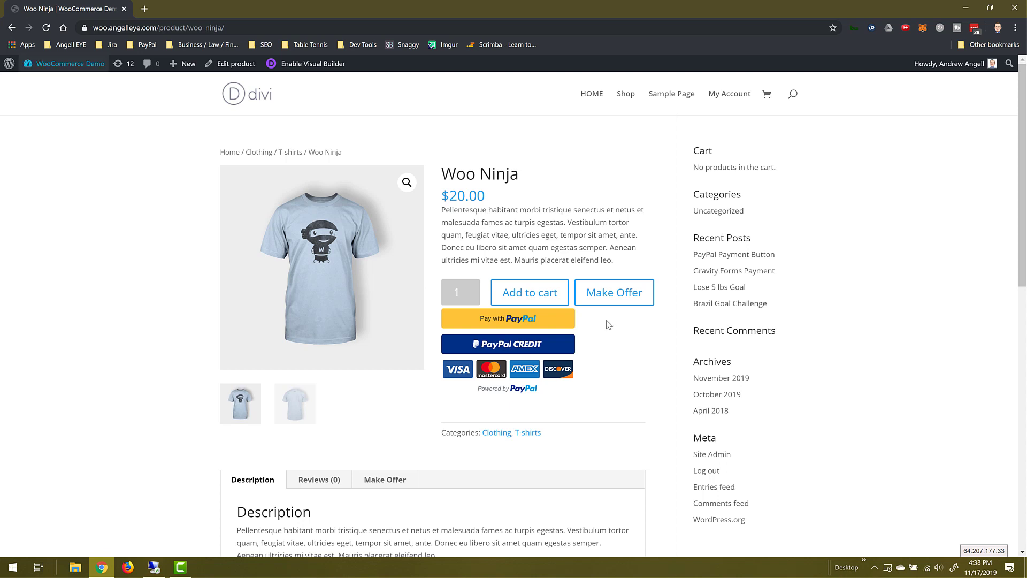
- Pay for the Woo Ninja T-shirt with PayPal, logging in as the buyer and paying the $32.72 total
{"action": "left_click", "coordinate": [551, 320]}
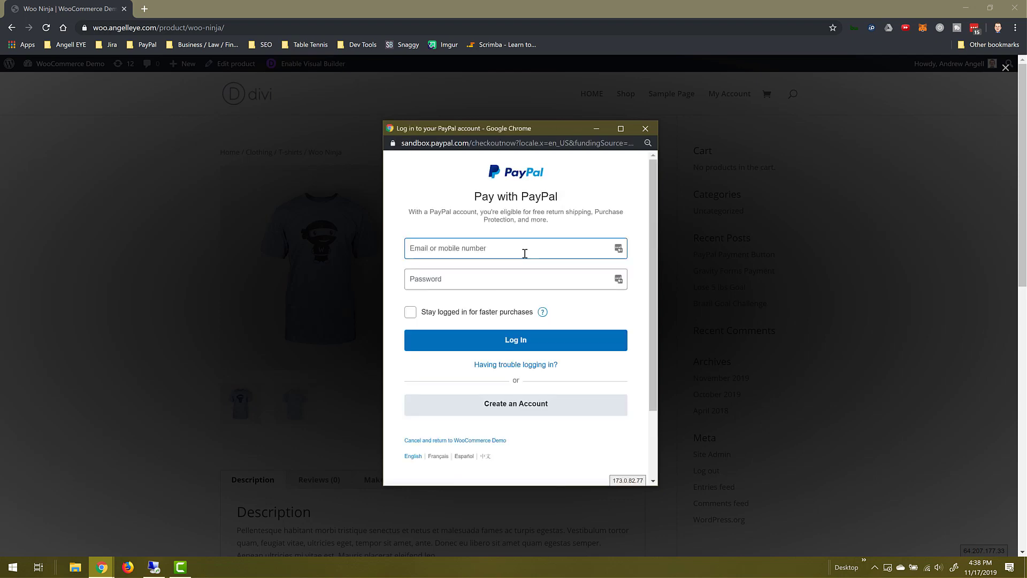
{"action": "key", "text": "Tab"}
{"action": "type", "text": "•"}
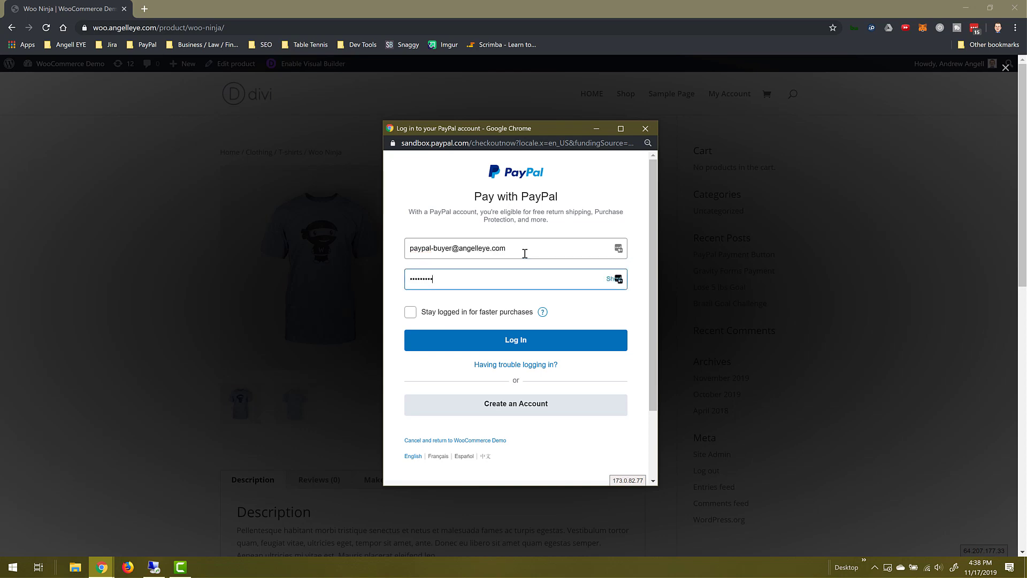
{"action": "type", "text": "••••••••"}
{"action": "key", "text": "Return"}
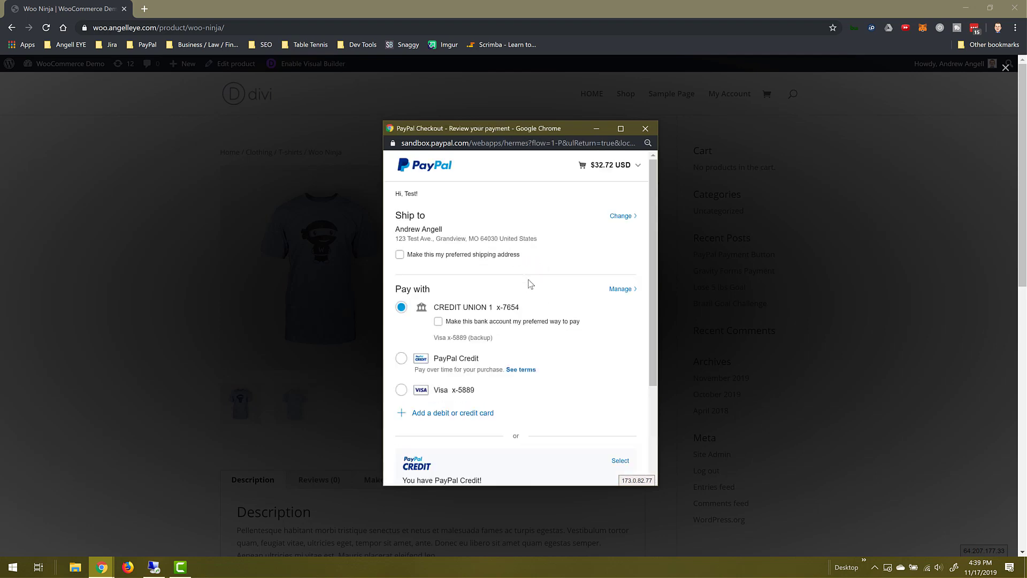
{"action": "scroll", "coordinate": [529, 284], "scroll_direction": "down", "scroll_amount": 2}
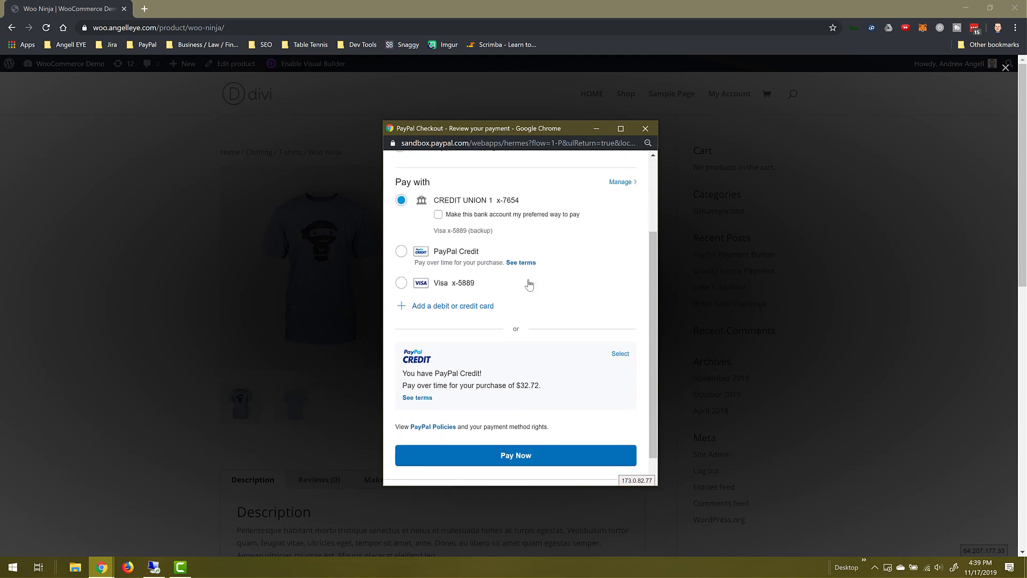
{"action": "left_click", "coordinate": [527, 455]}
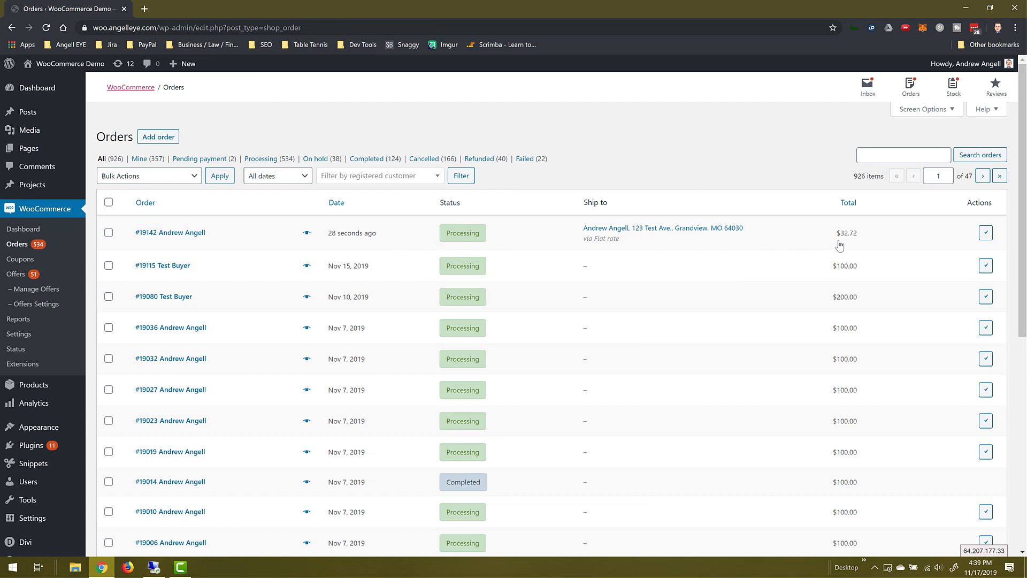
- Open the newest $32.72 order and follow its PayPal Express transaction ID to the sandbox transaction details
{"action": "left_click", "coordinate": [169, 232]}
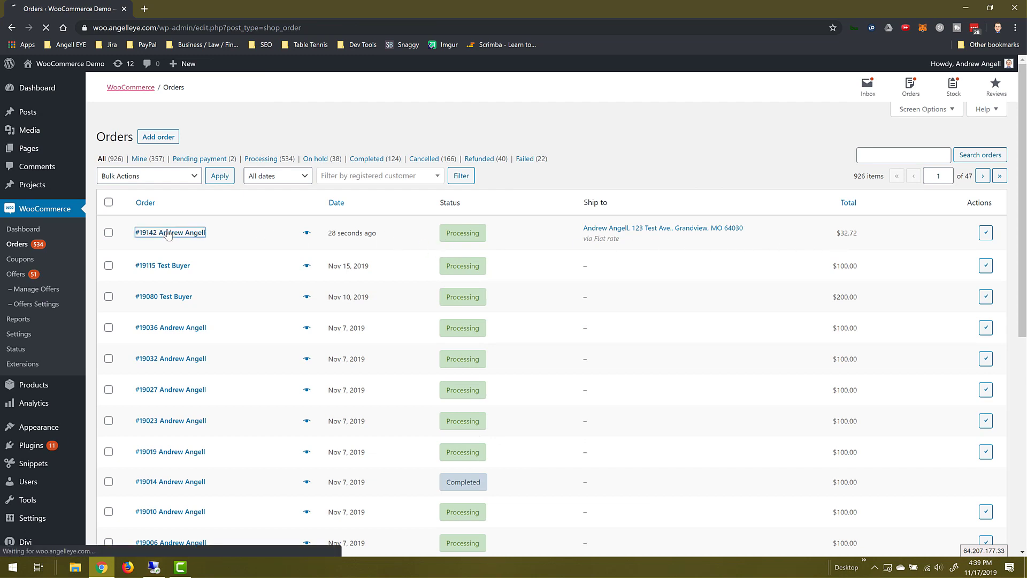
{"action": "mouse_move", "coordinate": [483, 270]}
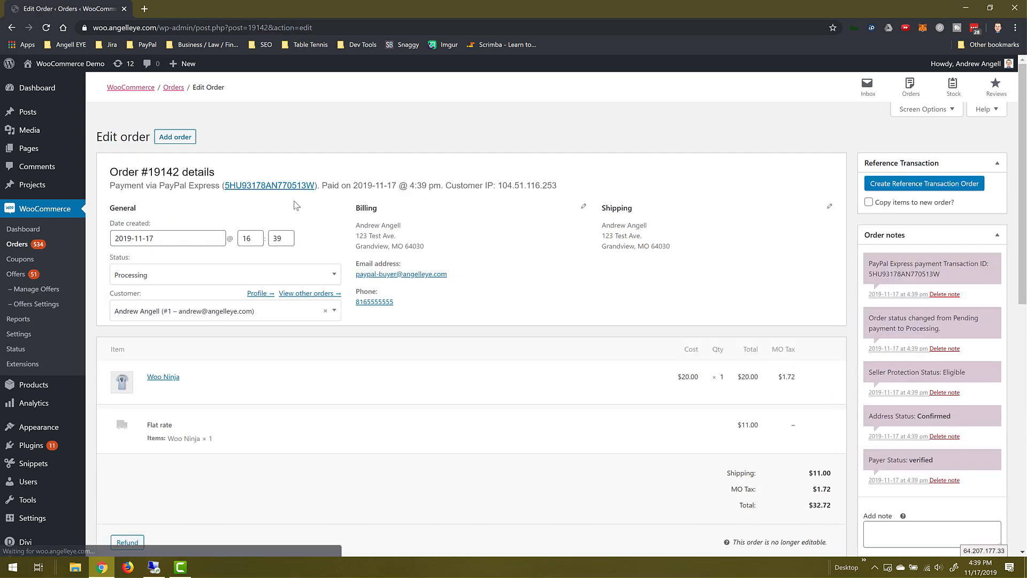
{"action": "scroll", "coordinate": [522, 302], "scroll_direction": "down", "scroll_amount": 2}
{"action": "scroll", "coordinate": [522, 302], "scroll_direction": "up", "scroll_amount": 1}
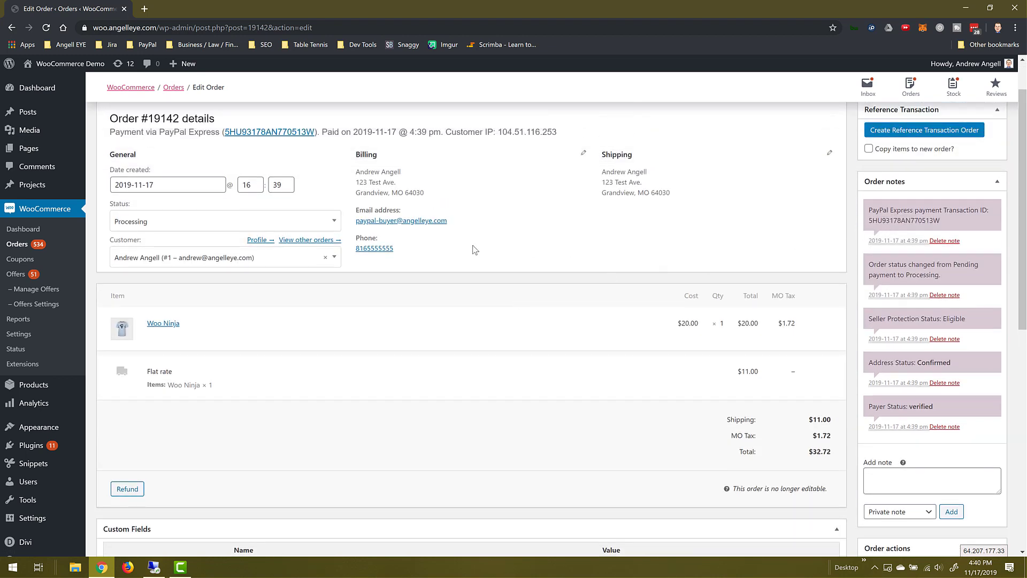
{"action": "left_click", "coordinate": [284, 133]}
{"action": "scroll", "coordinate": [284, 136], "scroll_direction": "up", "scroll_amount": 1}
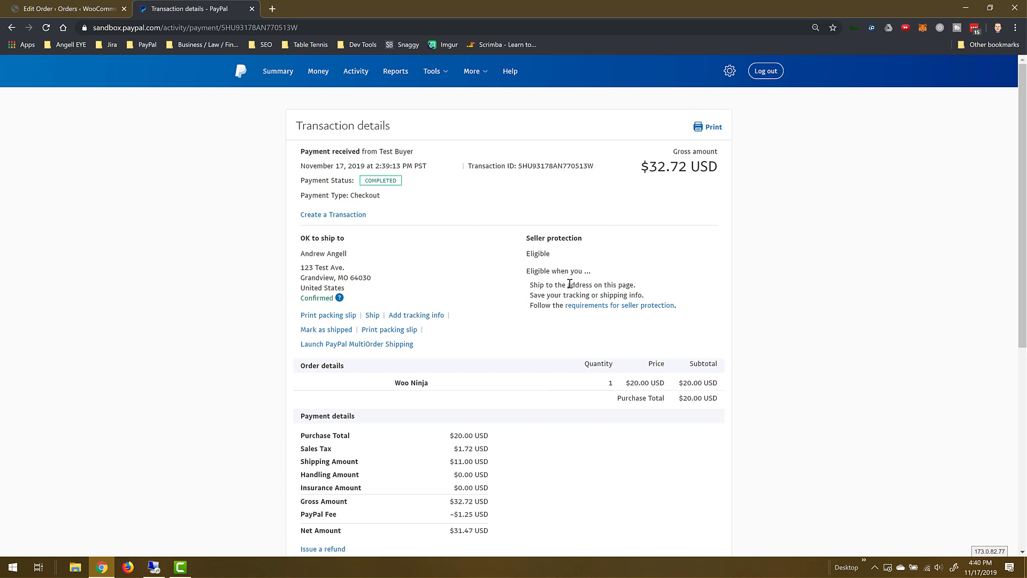
- Scroll through the $32.72 payment's breakdown: $20.00 Woo Ninja, $1.72 sales tax, $11.00 shipping
{"action": "scroll", "coordinate": [567, 287], "scroll_direction": "down", "scroll_amount": 1}
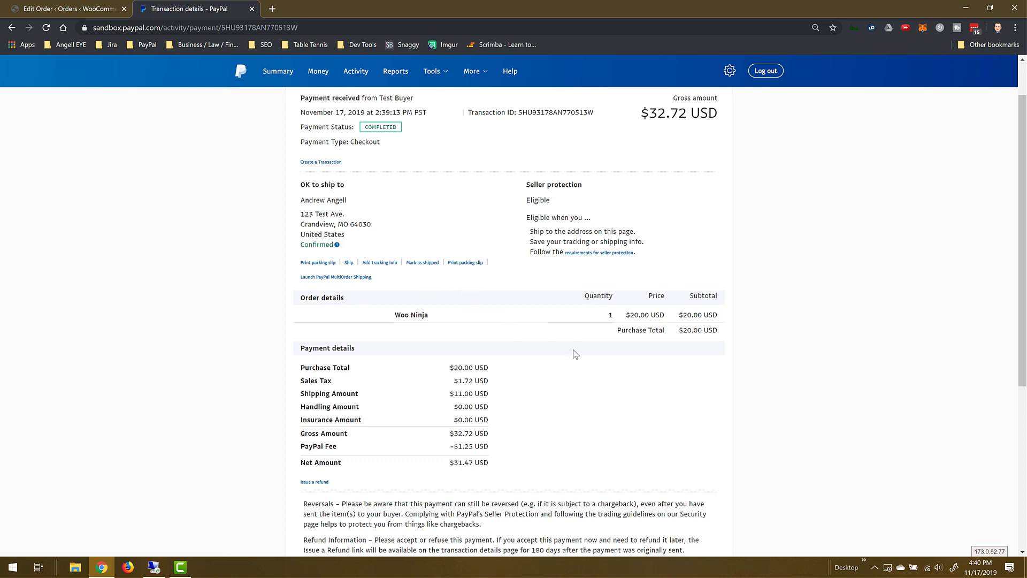
{"action": "scroll", "coordinate": [574, 352], "scroll_direction": "down", "scroll_amount": 4}
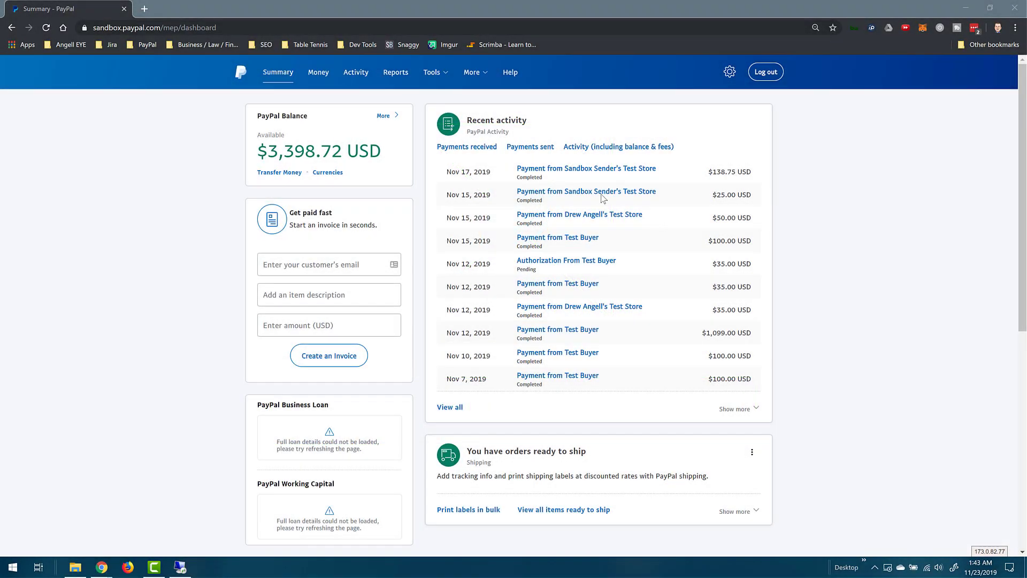
- From the Money page showing the $3,398.72 balance, bring up the Transfer money form
{"action": "left_click", "coordinate": [319, 80]}
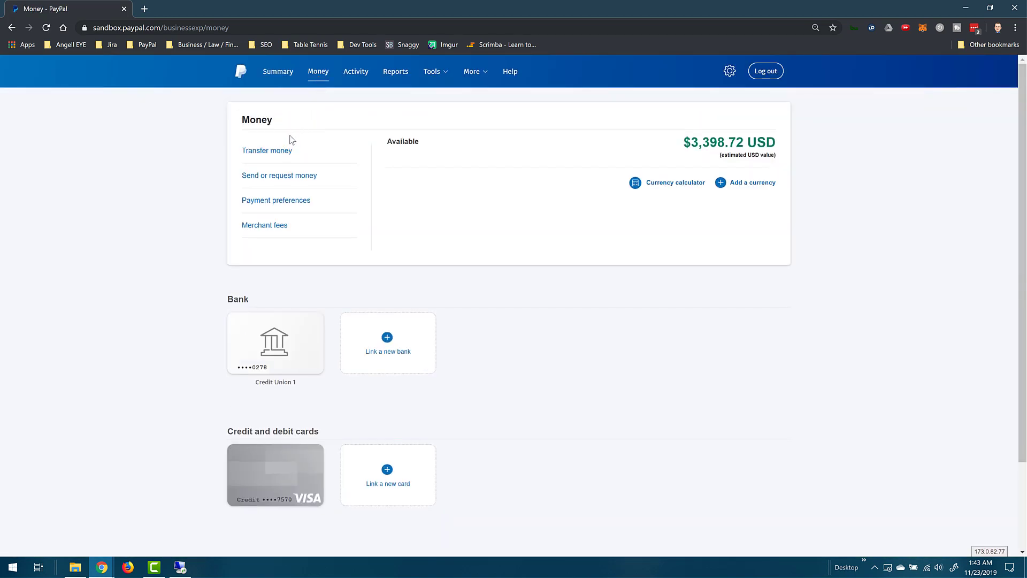
{"action": "left_click", "coordinate": [272, 152]}
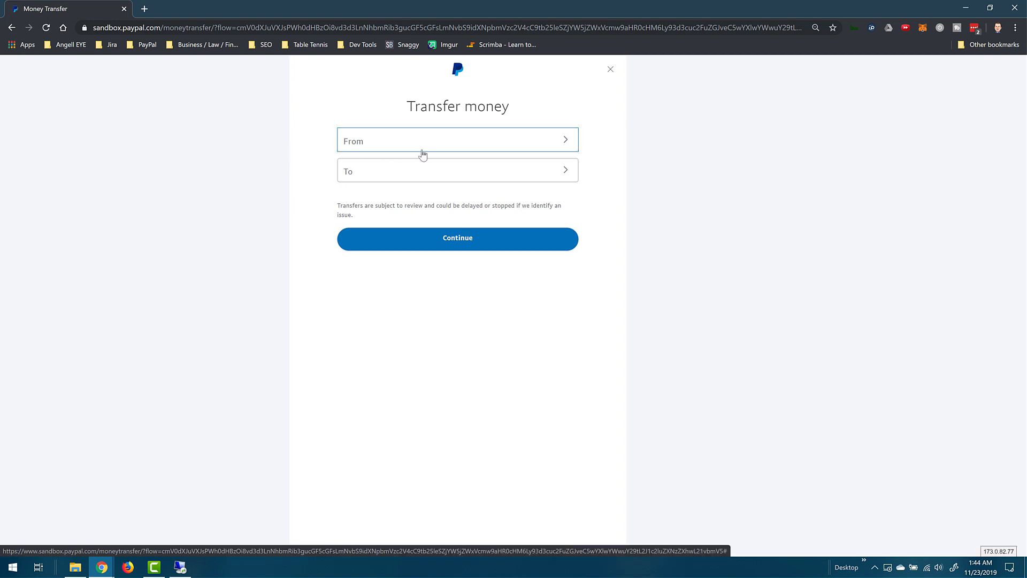
- Set the transfer from the PayPal balance to the Credit Union 1 checking account
{"action": "left_click", "coordinate": [554, 148]}
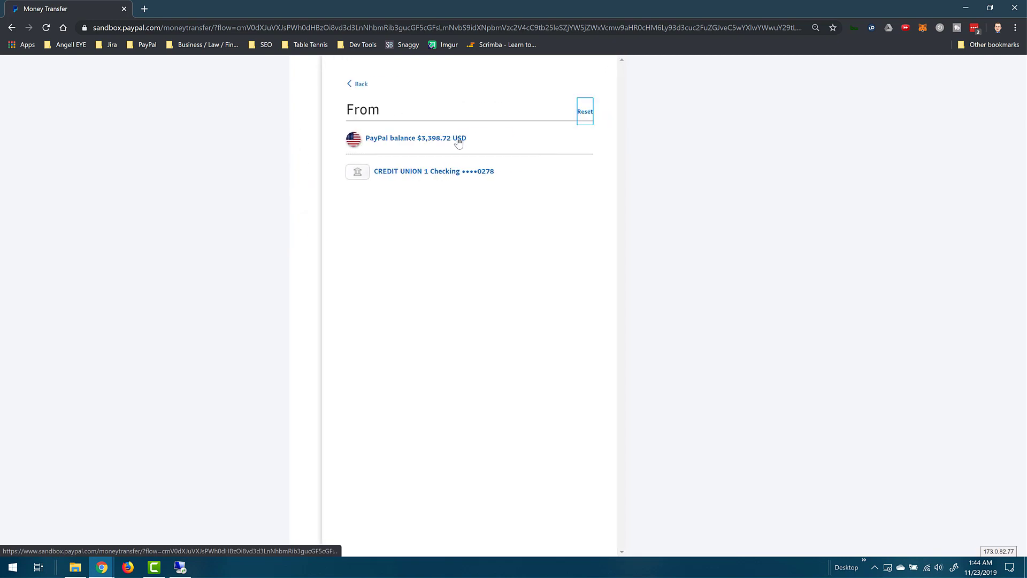
{"action": "left_click", "coordinate": [458, 140]}
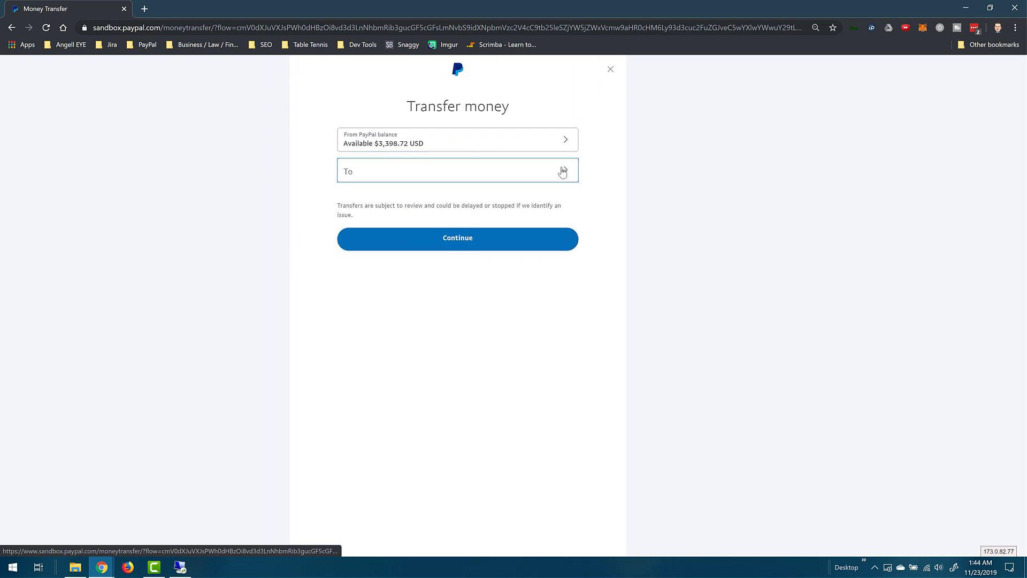
{"action": "left_click", "coordinate": [562, 172]}
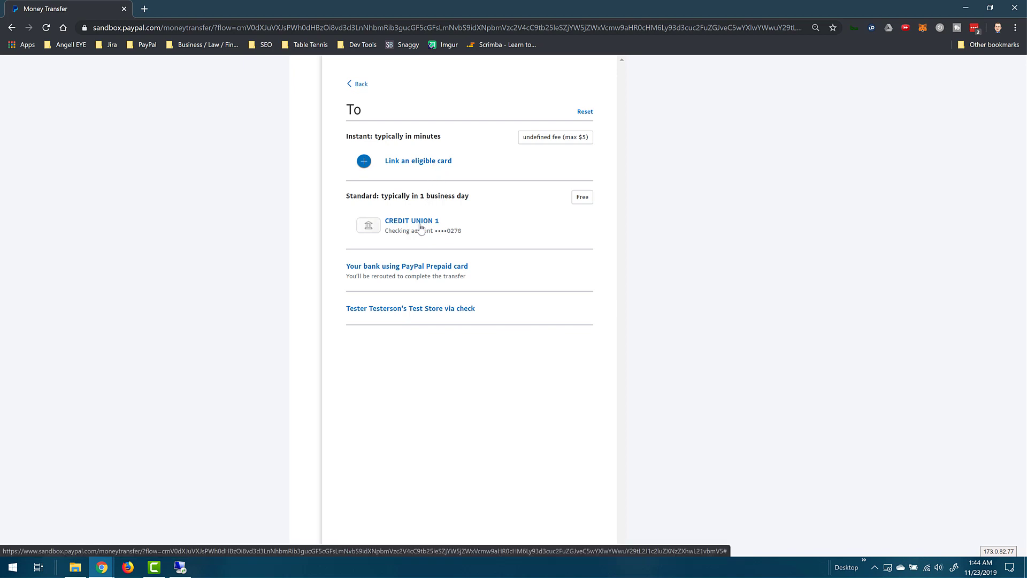
{"action": "left_click", "coordinate": [420, 228]}
- Transfer $1,000.00 to the bank and finish the confirmation
{"action": "left_click", "coordinate": [428, 202]}
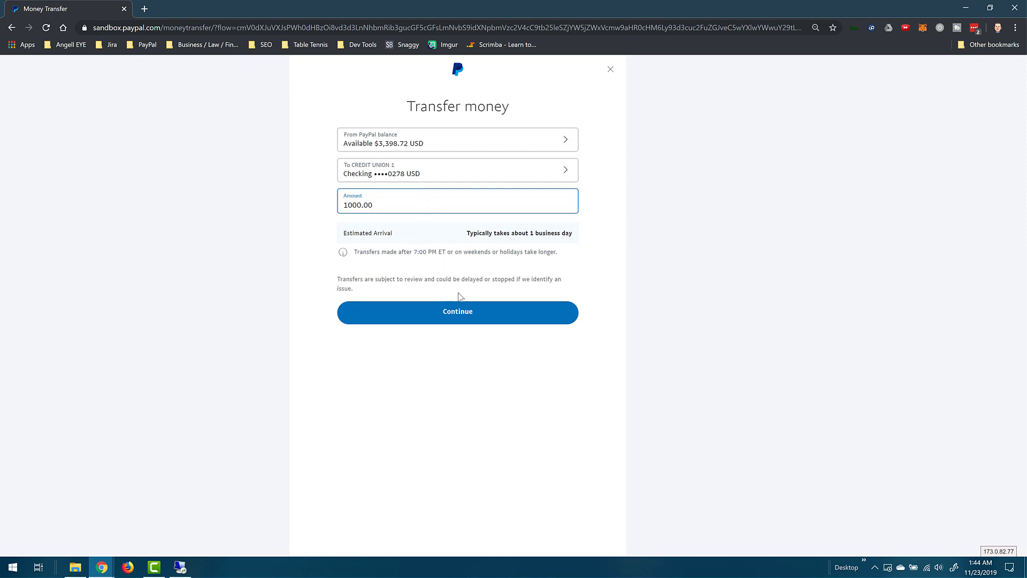
{"action": "left_click", "coordinate": [466, 313]}
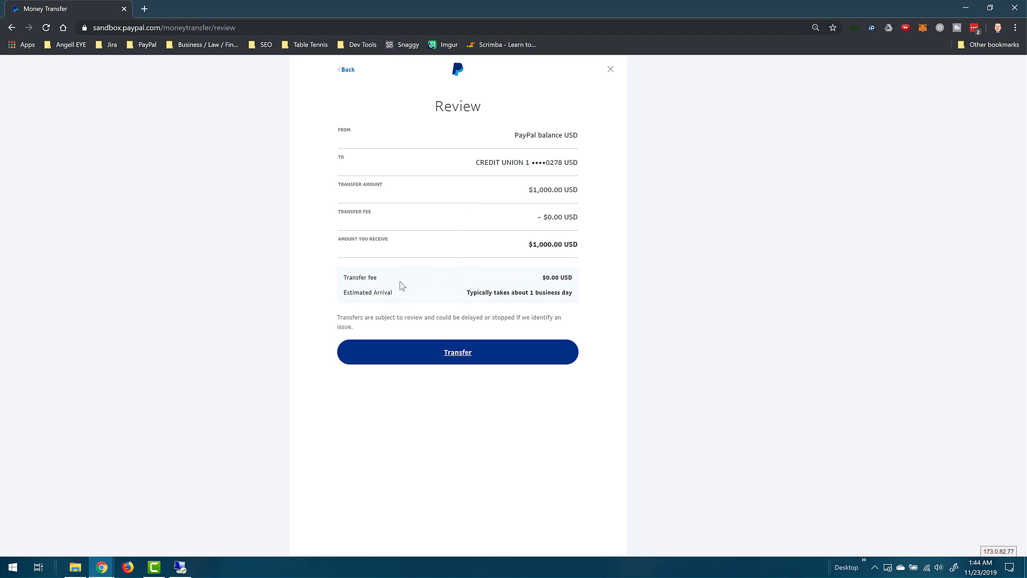
{"action": "left_click", "coordinate": [457, 353]}
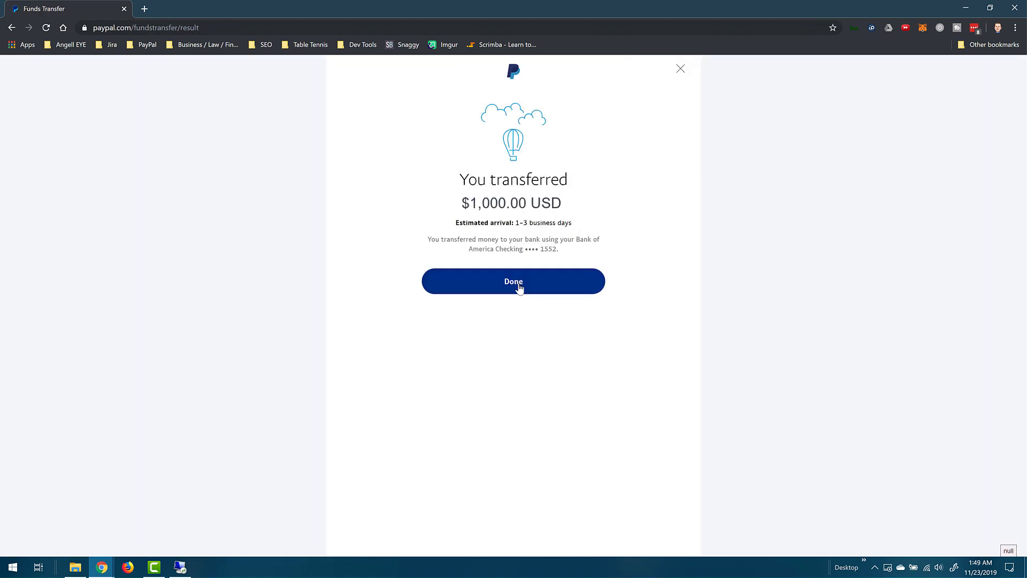
{"action": "left_click", "coordinate": [520, 287]}
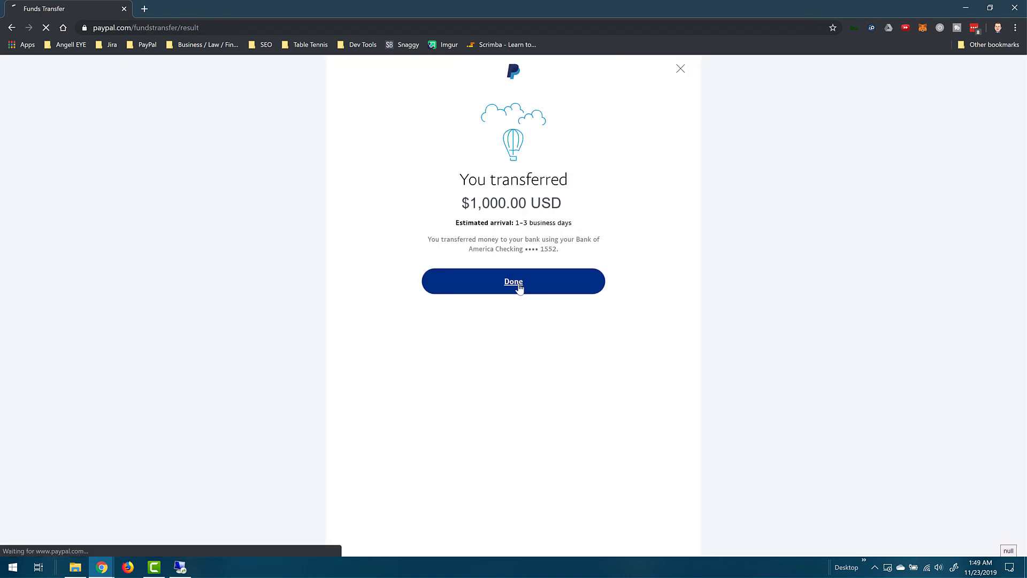